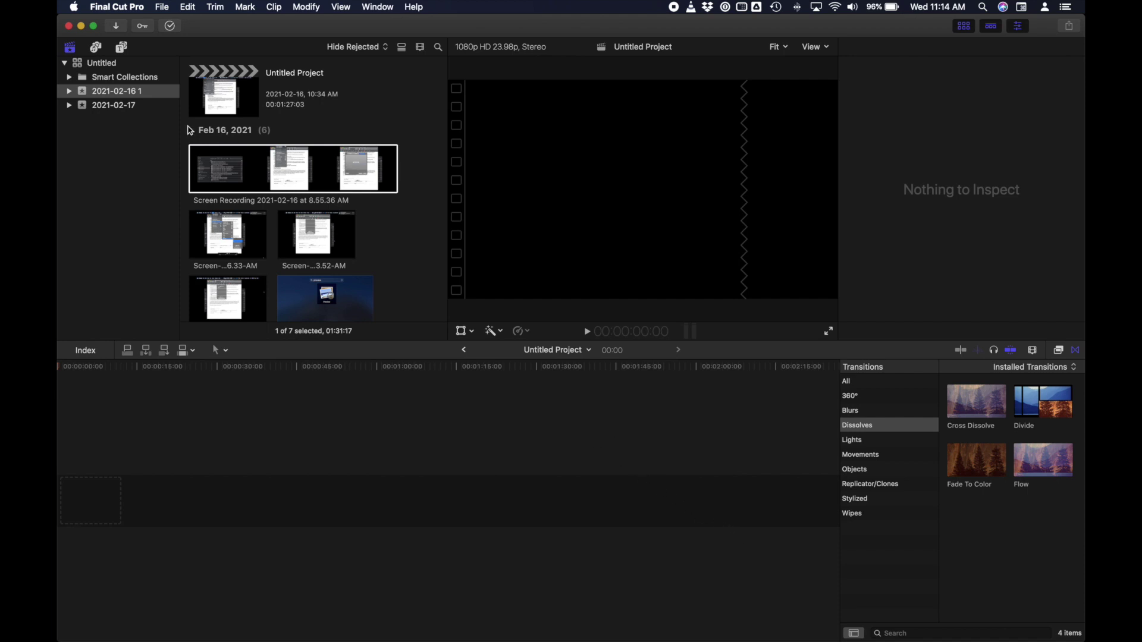
Open the empty 2021-02-17 event from the Libraries sidebar
click(113, 106)
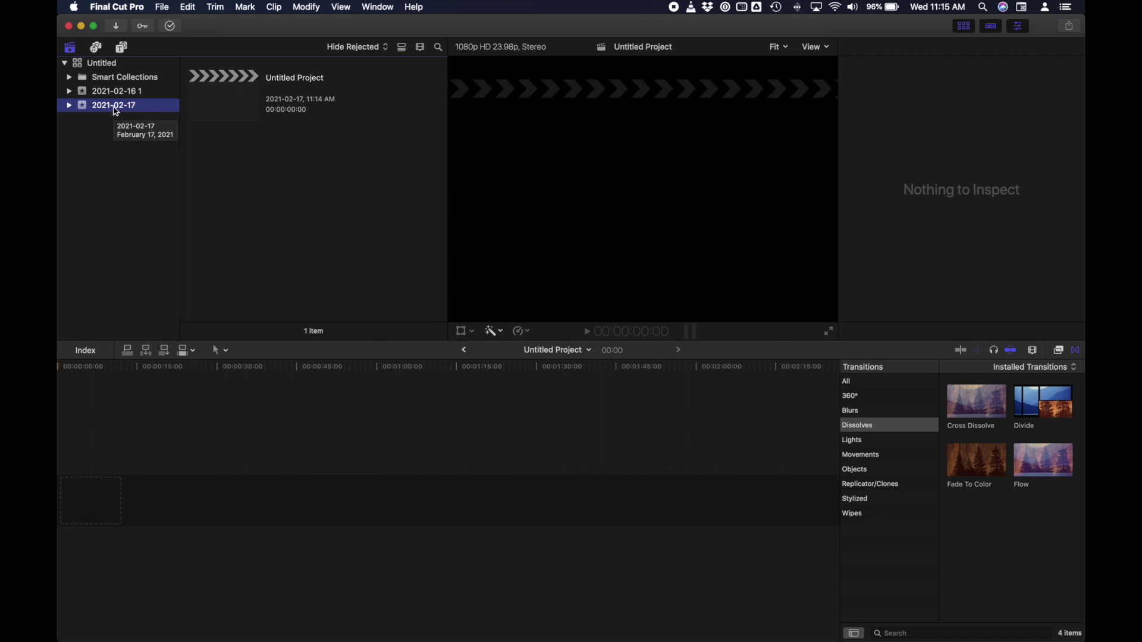
Drag Untitled.mov, IMG_0223.MOV and IMG_2132.MOV from Finder's Downloads onto the 2021-02-17 event
key(super+Tab)
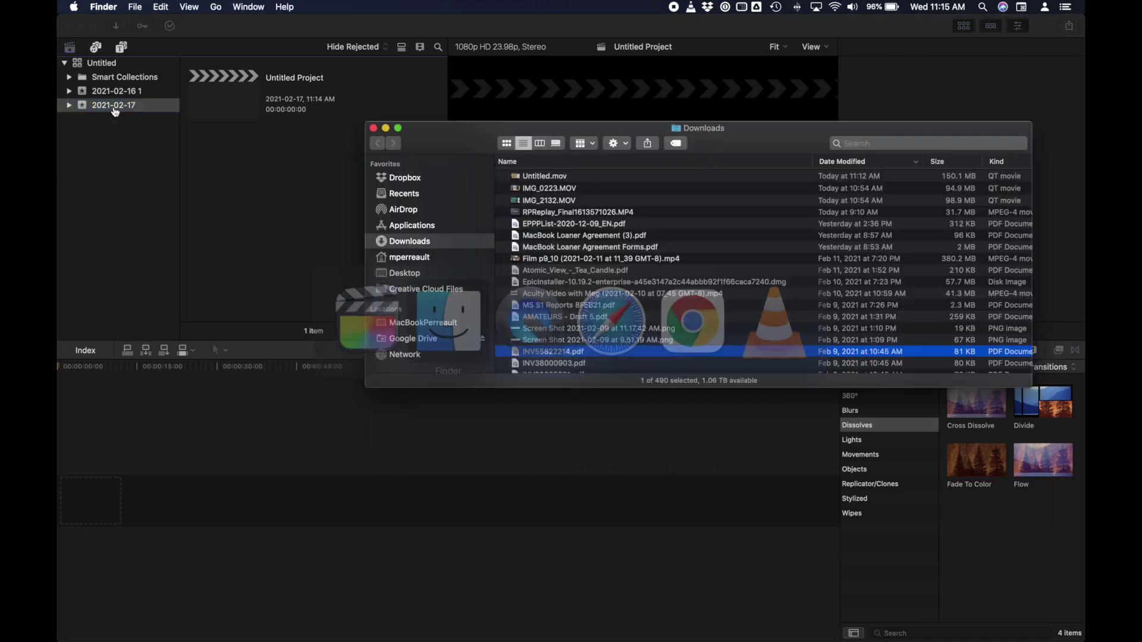
click(565, 179)
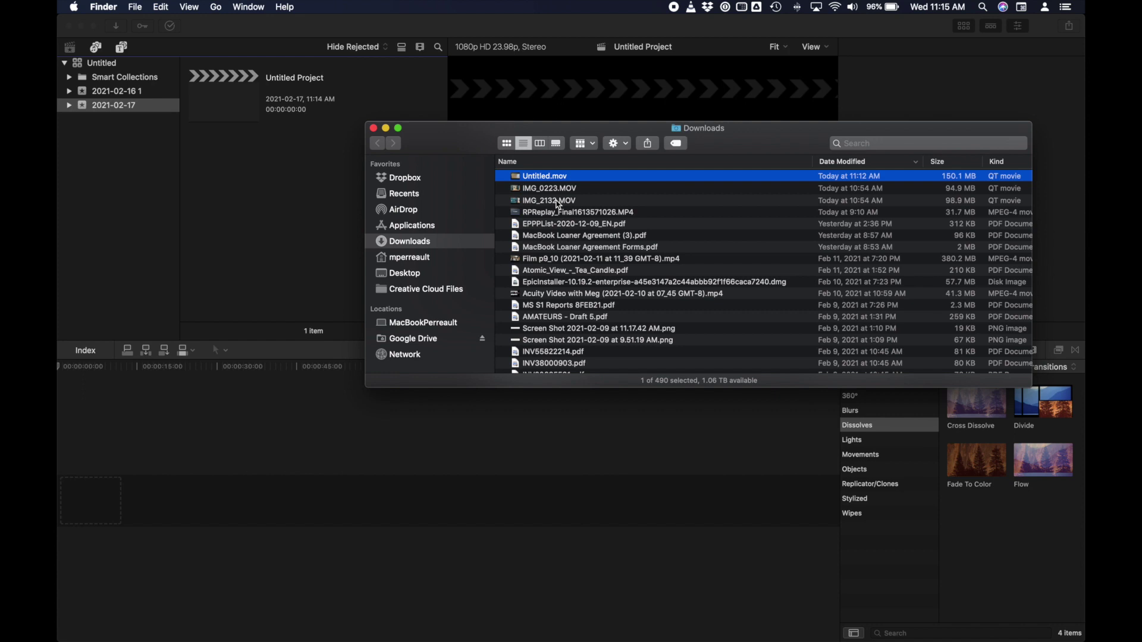
shift+click(559, 202)
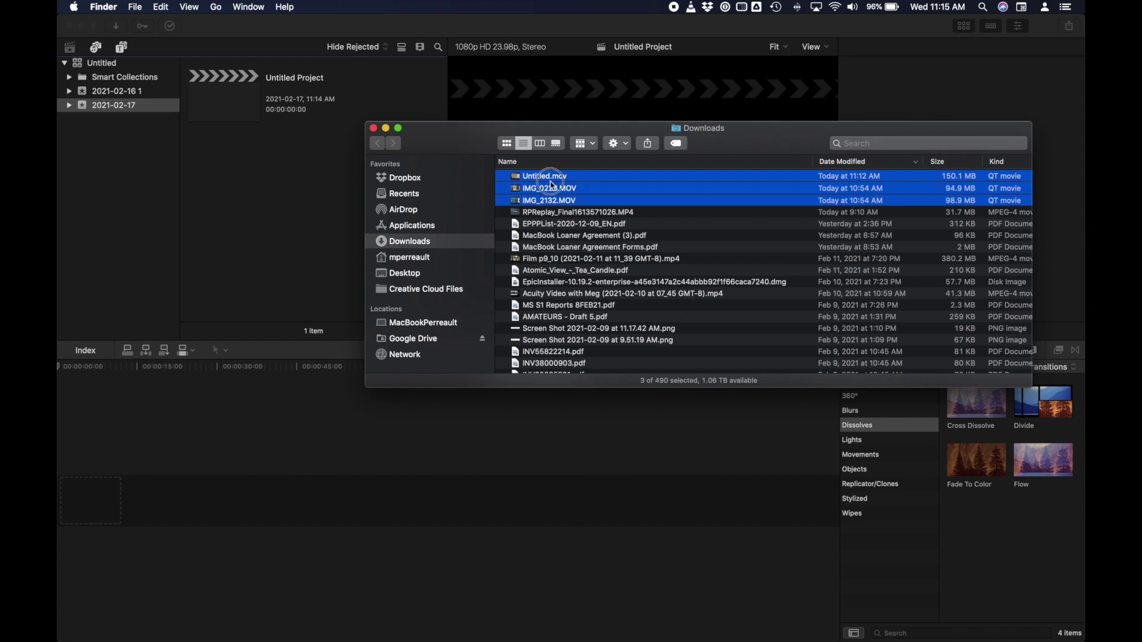
drag(553, 186, 156, 113)
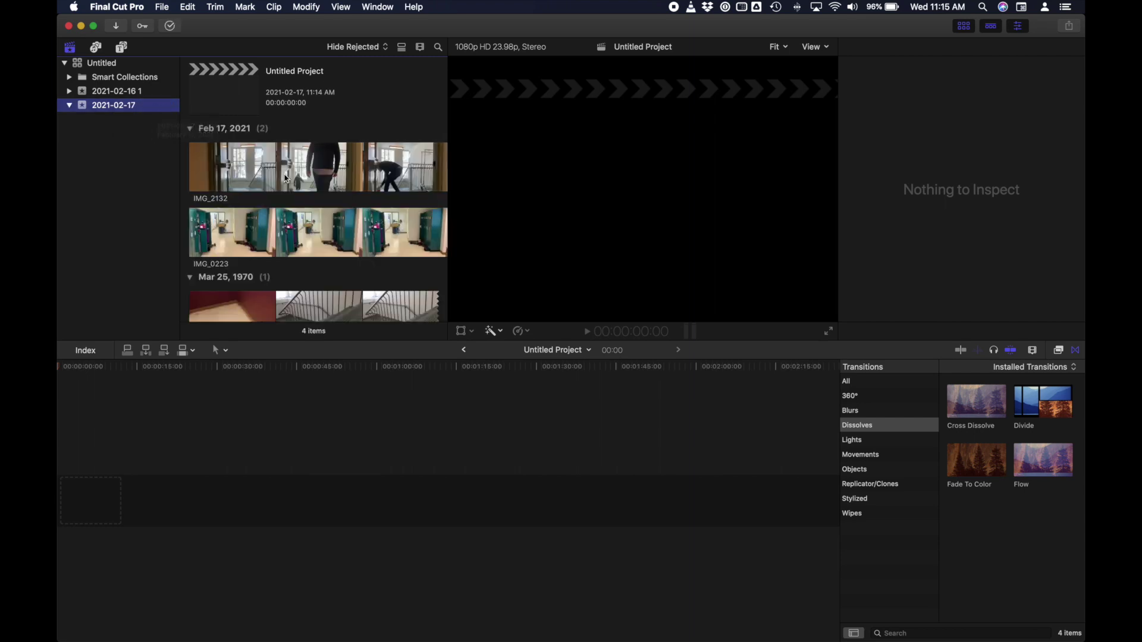
Select the IMG_2132, IMG_0223 and Untitled clips together in the event browser
click(245, 172)
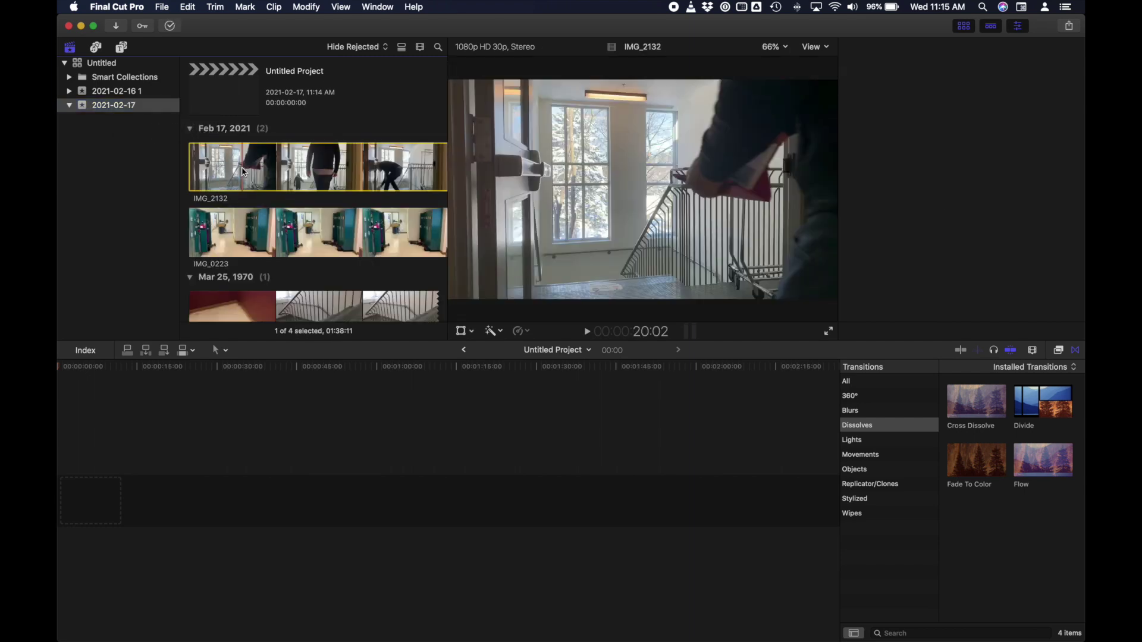
scroll(244, 172, down, 3)
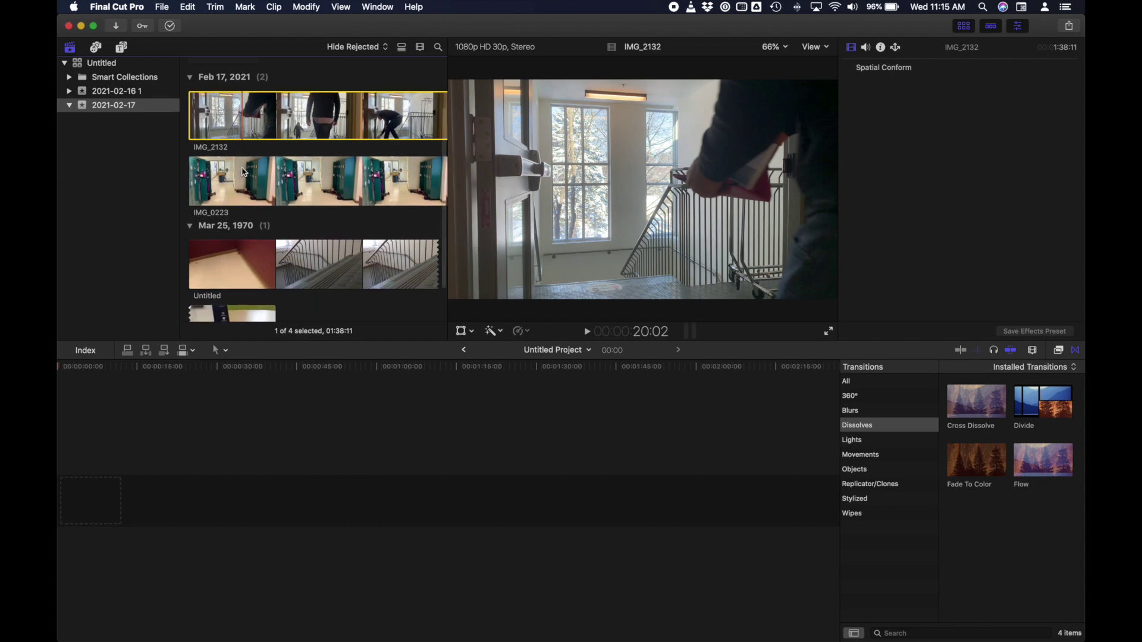
super+click(245, 172)
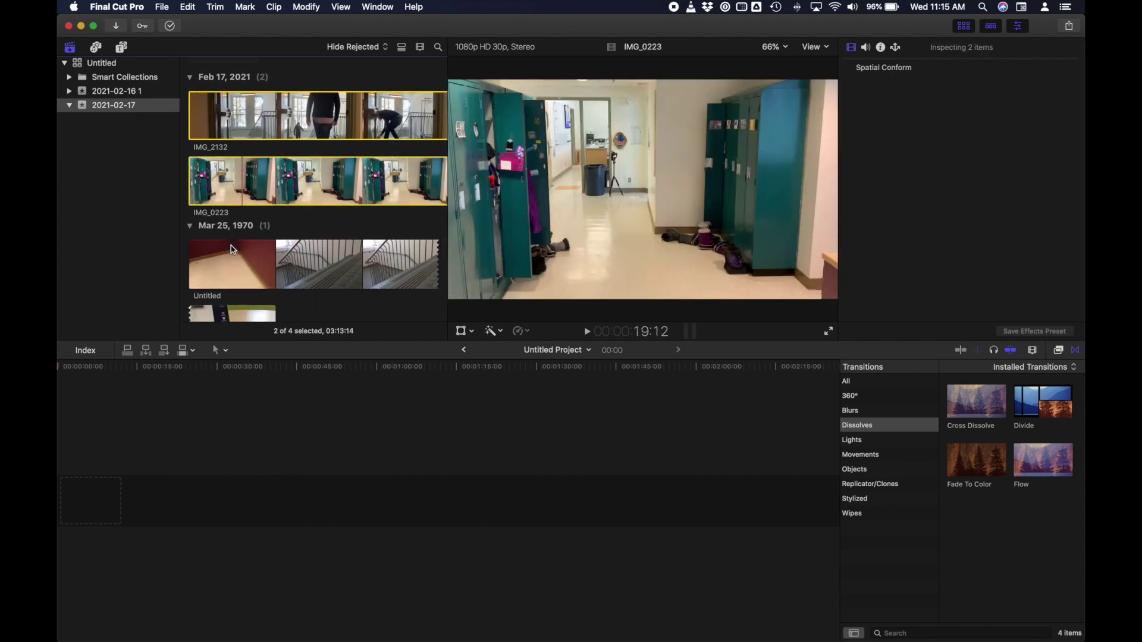
super+click(233, 250)
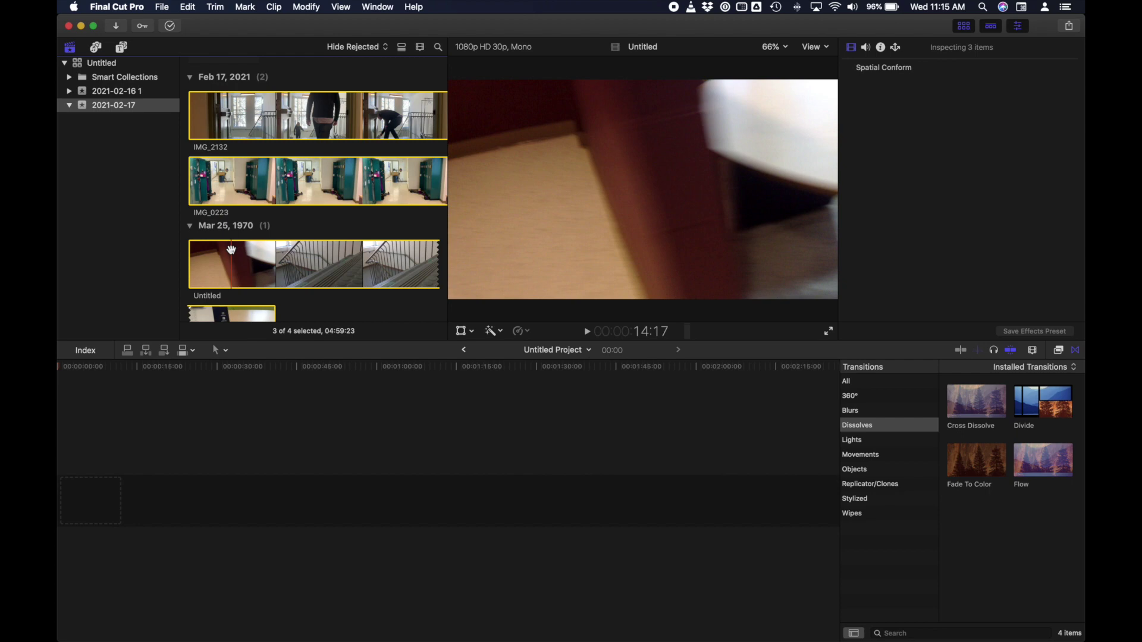
scroll(232, 249, up, 3)
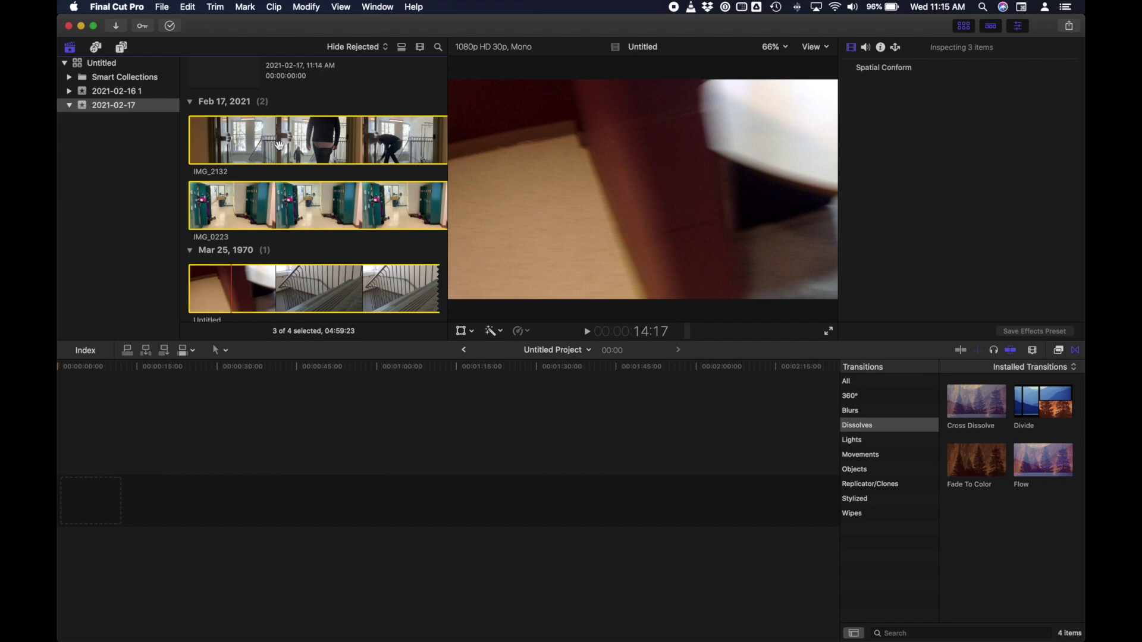
Build an Untitled Multicam Clip from the three selected clips, accepting the default settings
right_click(280, 147)
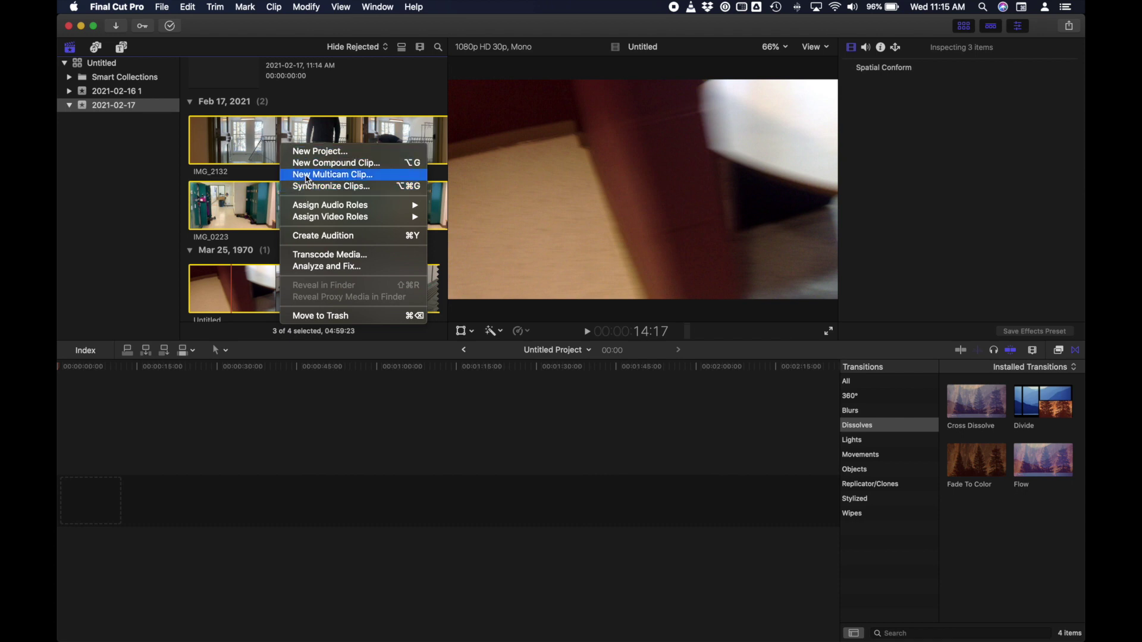
click(354, 176)
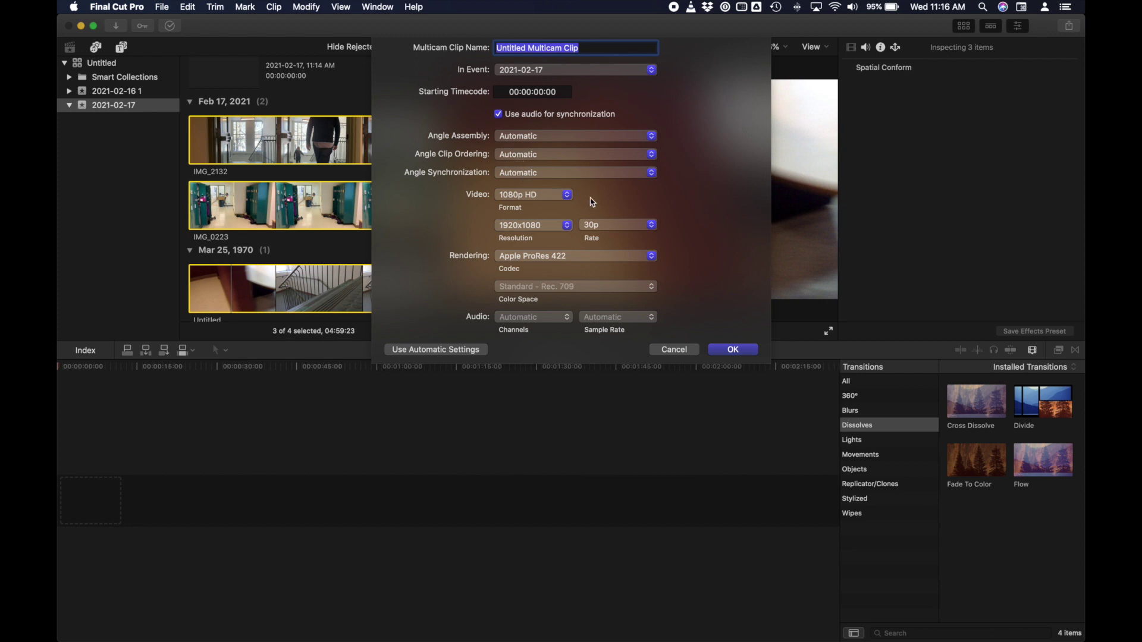
click(735, 350)
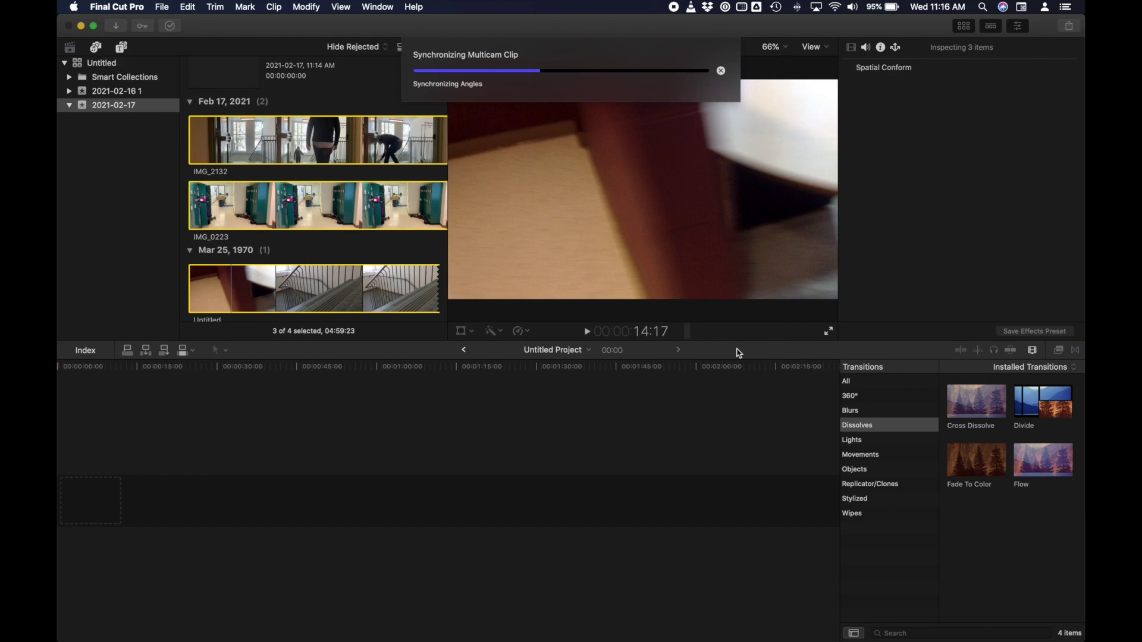
Add the Untitled Multicam Clip to the Untitled Project timeline with the playhead at the start
scroll(342, 255, down, 2)
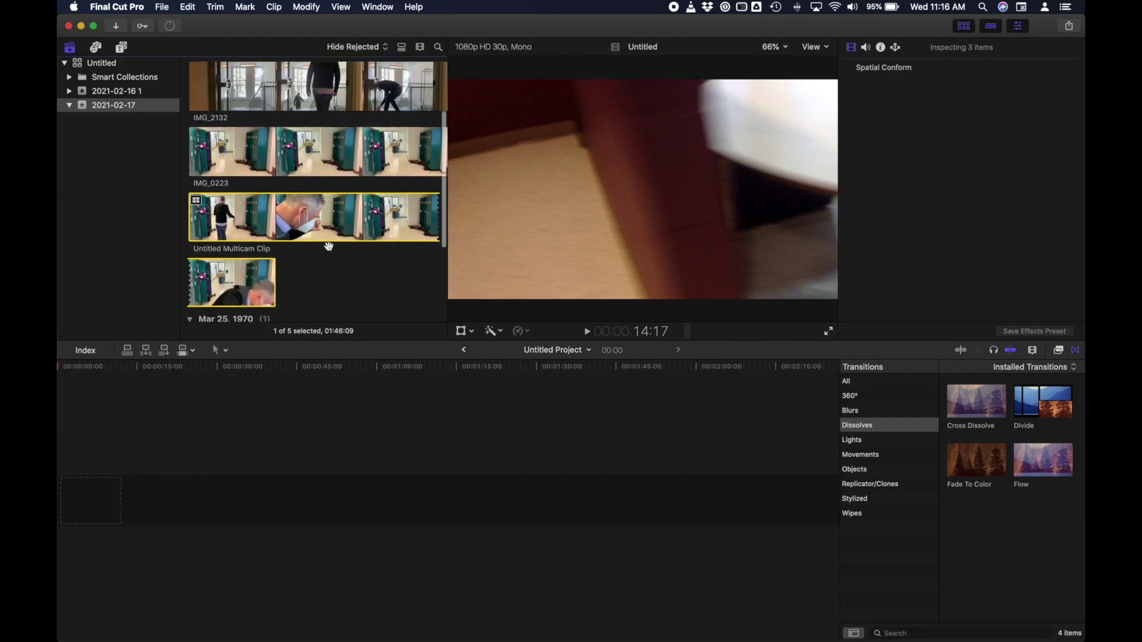
drag(241, 197, 201, 499)
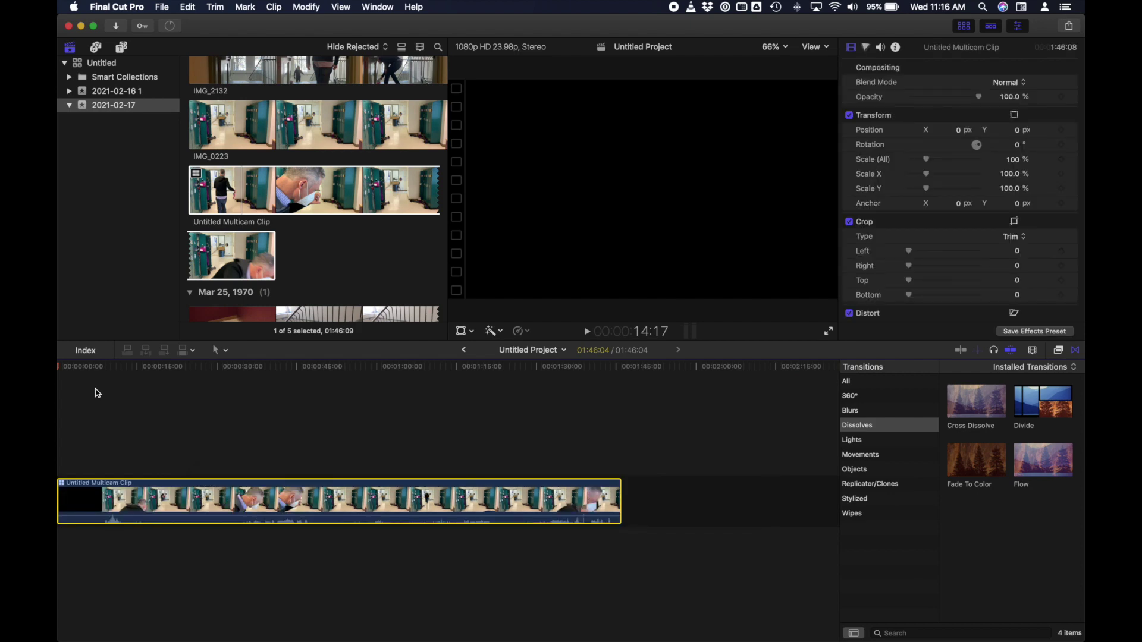
click(62, 370)
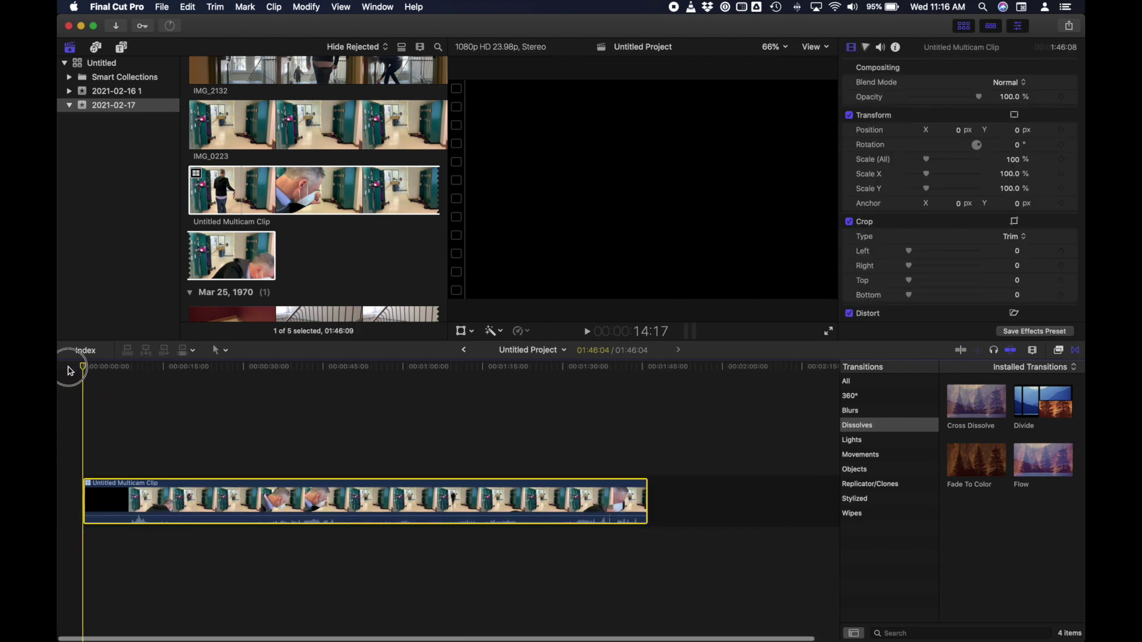
Preview the multicam footage at points from a few seconds in to about 1:11
click(104, 370)
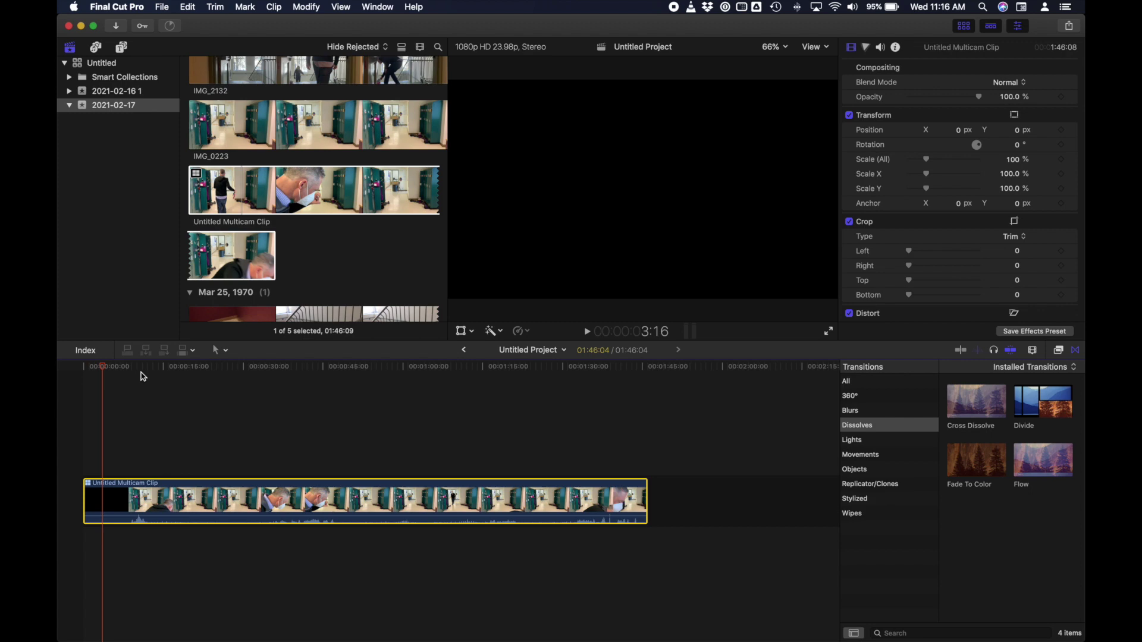
click(167, 376)
click(202, 375)
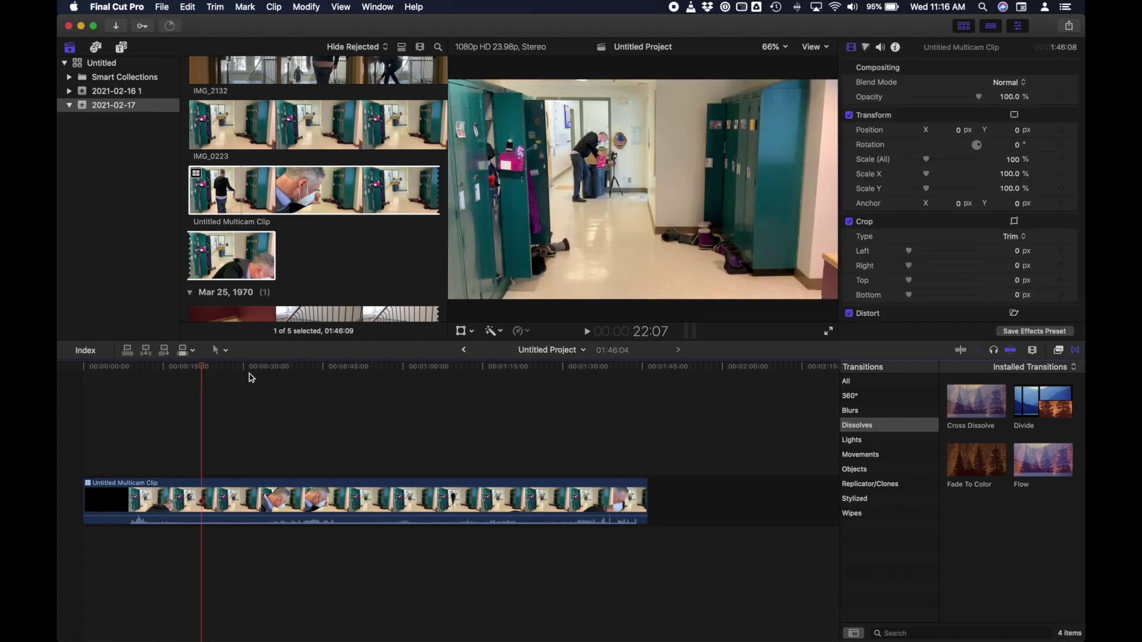
click(250, 376)
click(324, 378)
click(339, 375)
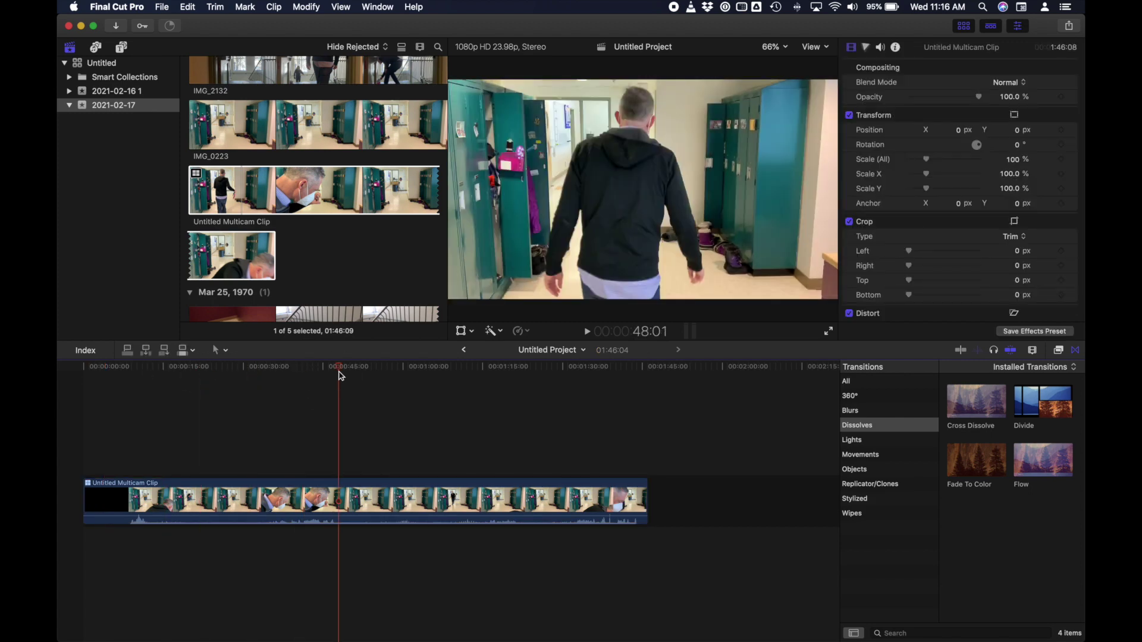
click(415, 380)
click(464, 375)
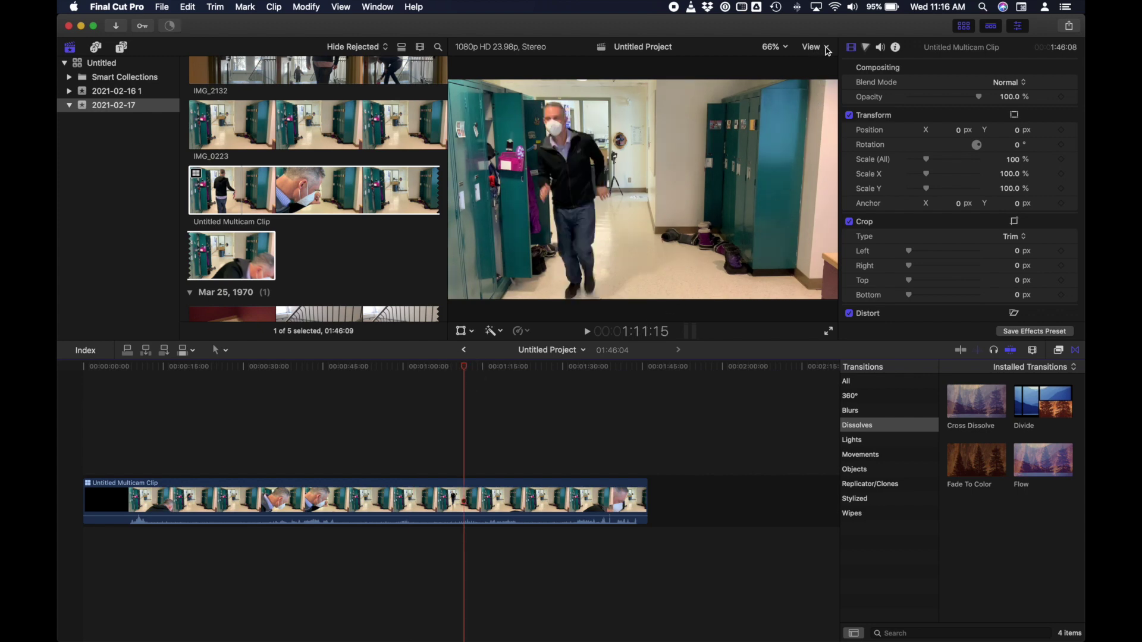
Show the three angles in the Angle Viewer and scrub the playhead to about 1:02
click(827, 48)
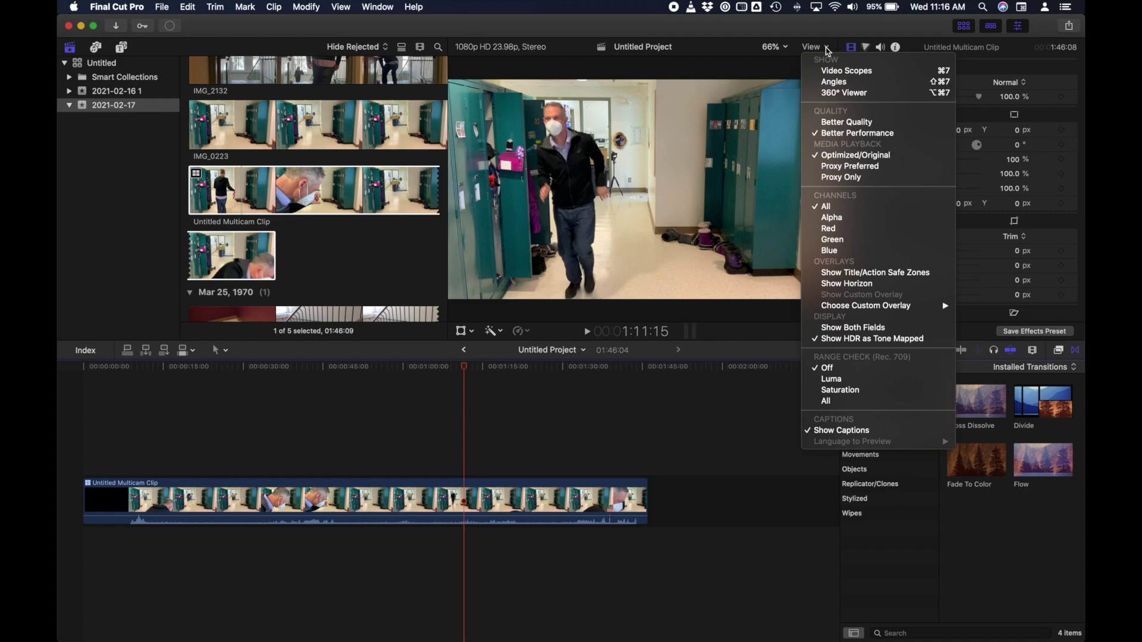
click(833, 82)
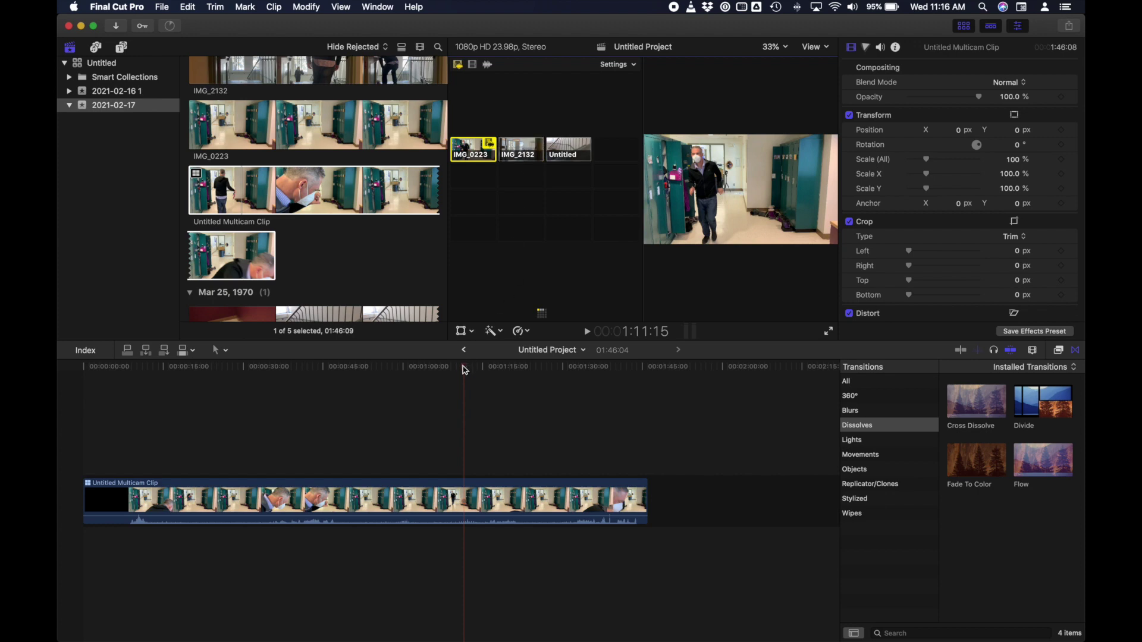
drag(465, 370, 417, 384)
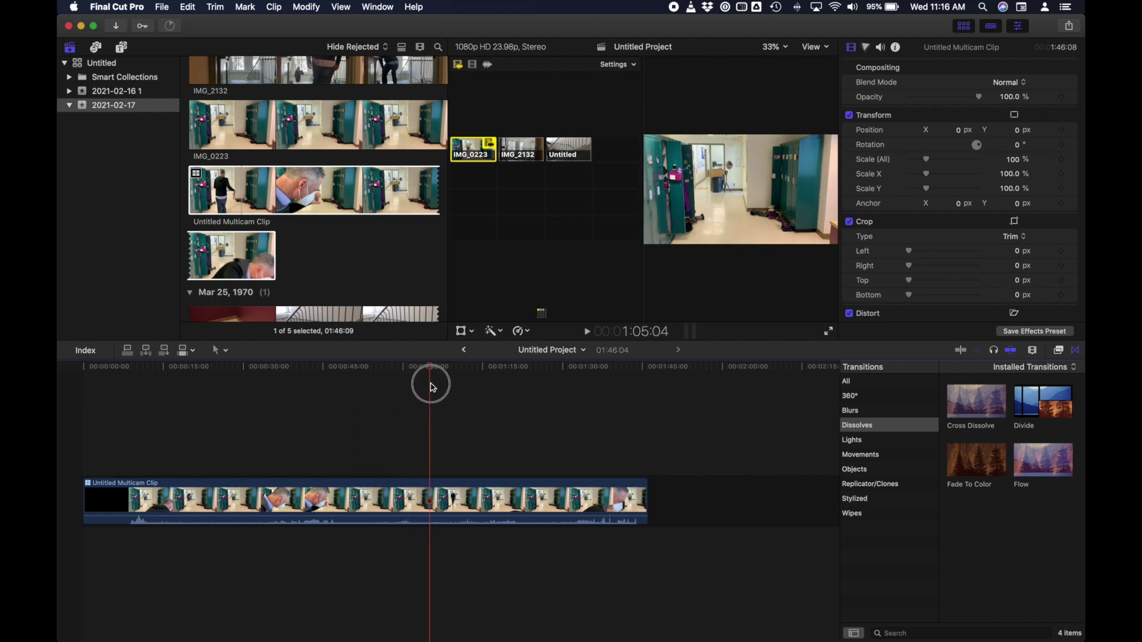
mouse_move(433, 388)
mouse_down()
mouse_move(449, 390)
mouse_move(415, 388)
mouse_up()
Blade the multicam clip at 1:02:05 and delete the first piece, closing the gap
key(r)
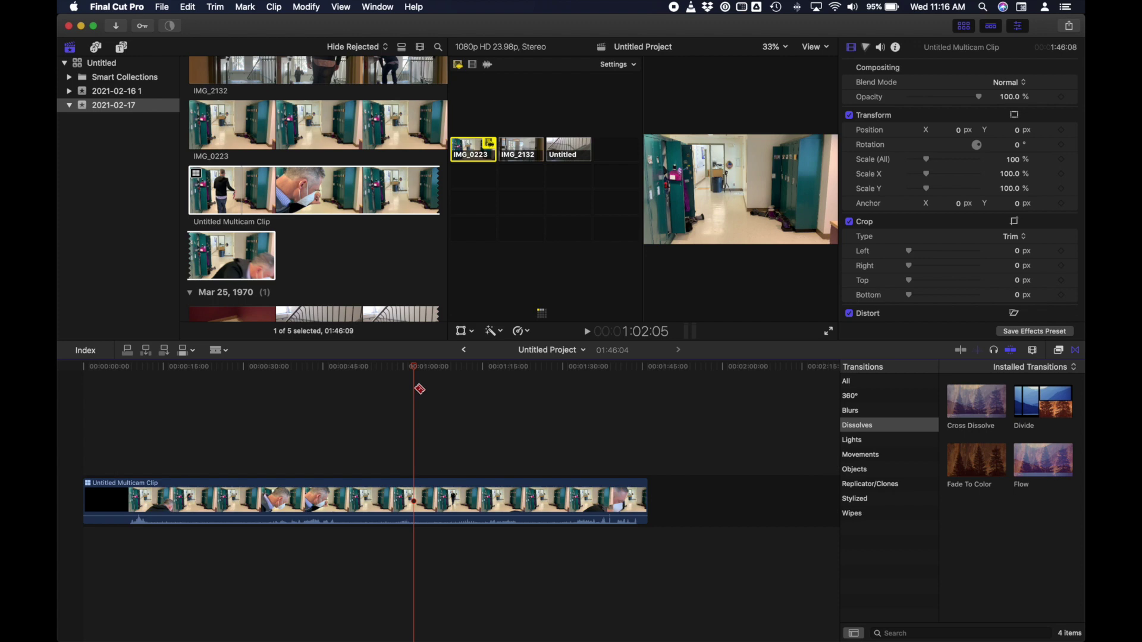
click(419, 493)
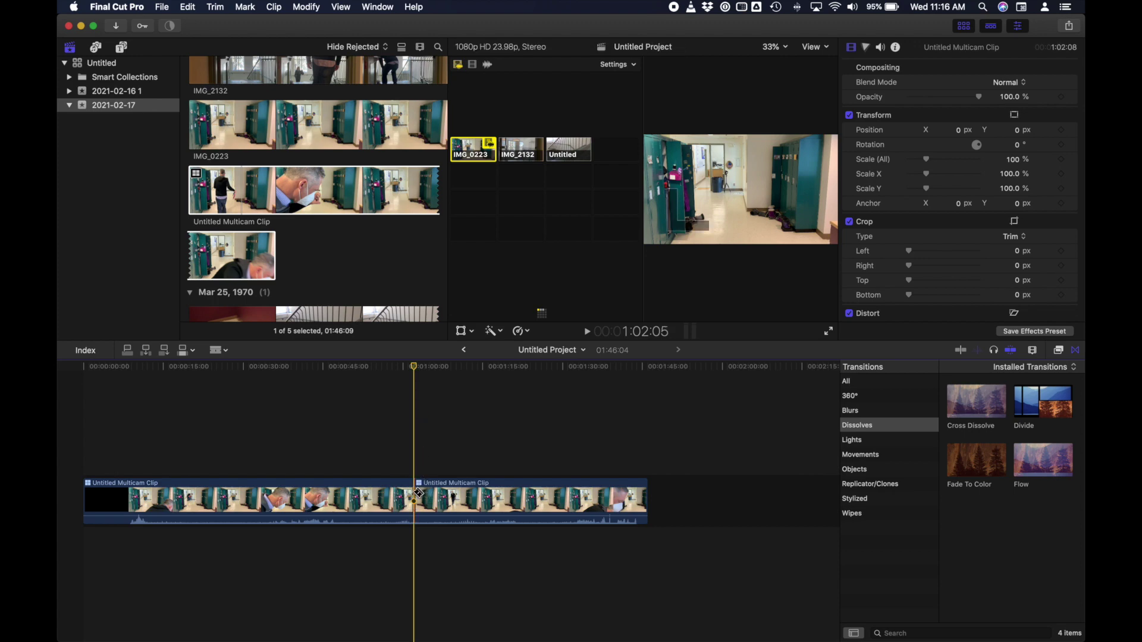
key(a)
click(379, 498)
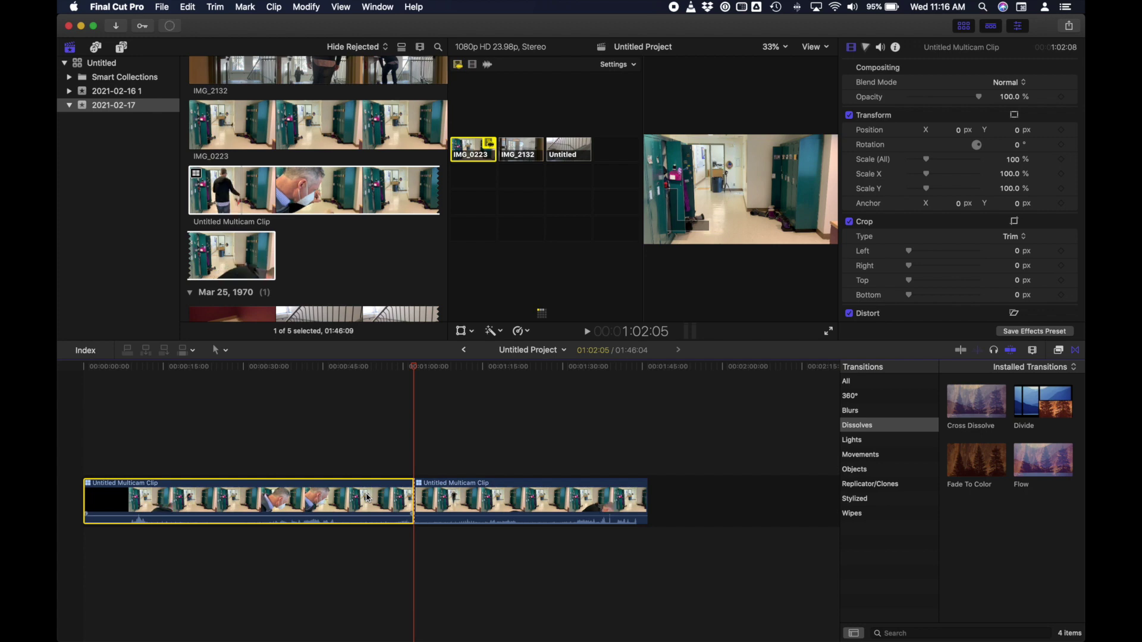
key(BackSpace)
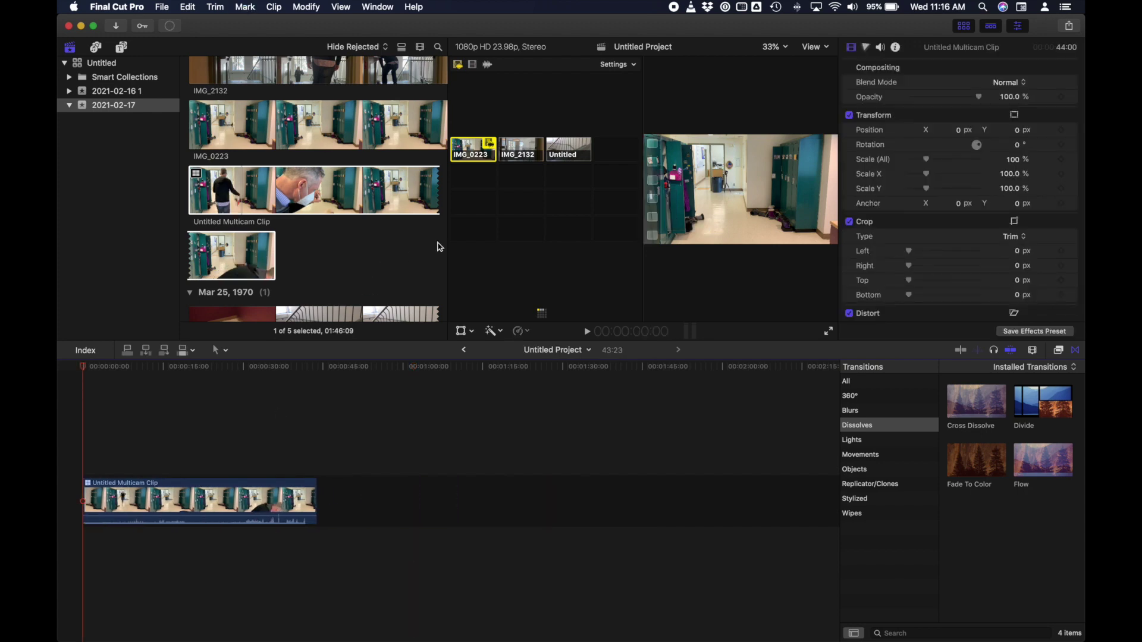
Make IMG_2132 the active angle, play back the edit, and return to about 4 seconds
click(521, 152)
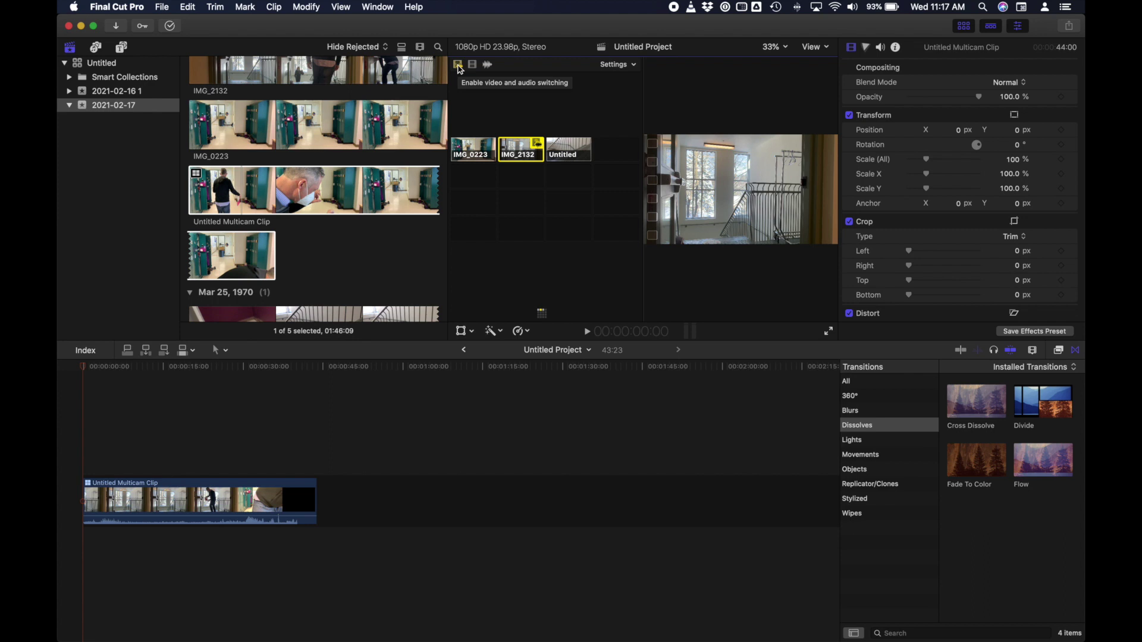
key(space)
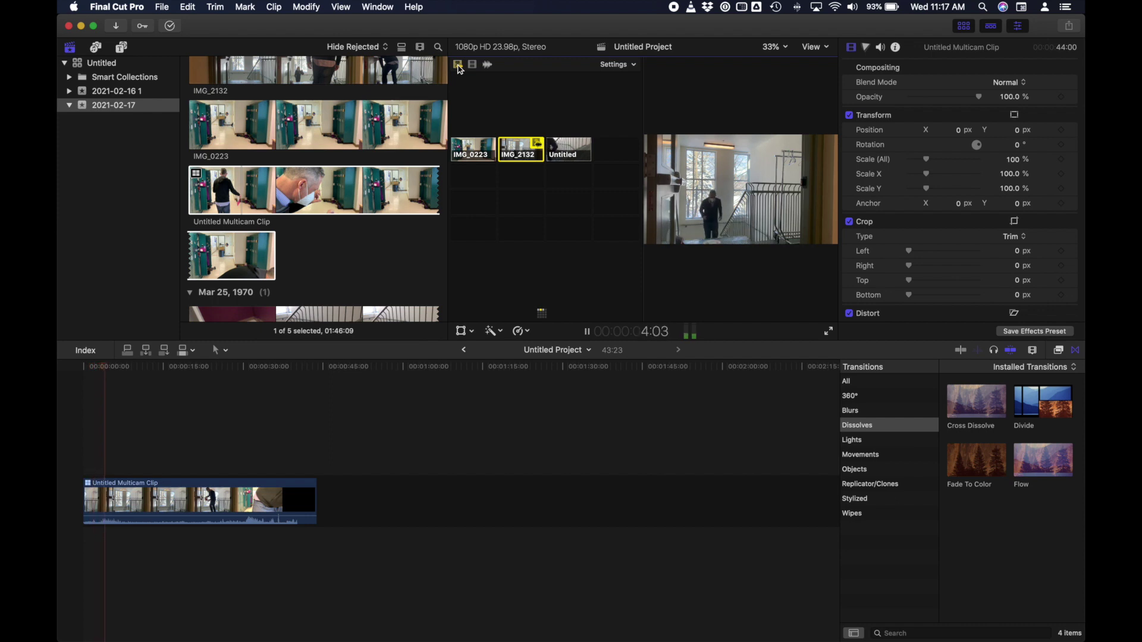
key(space)
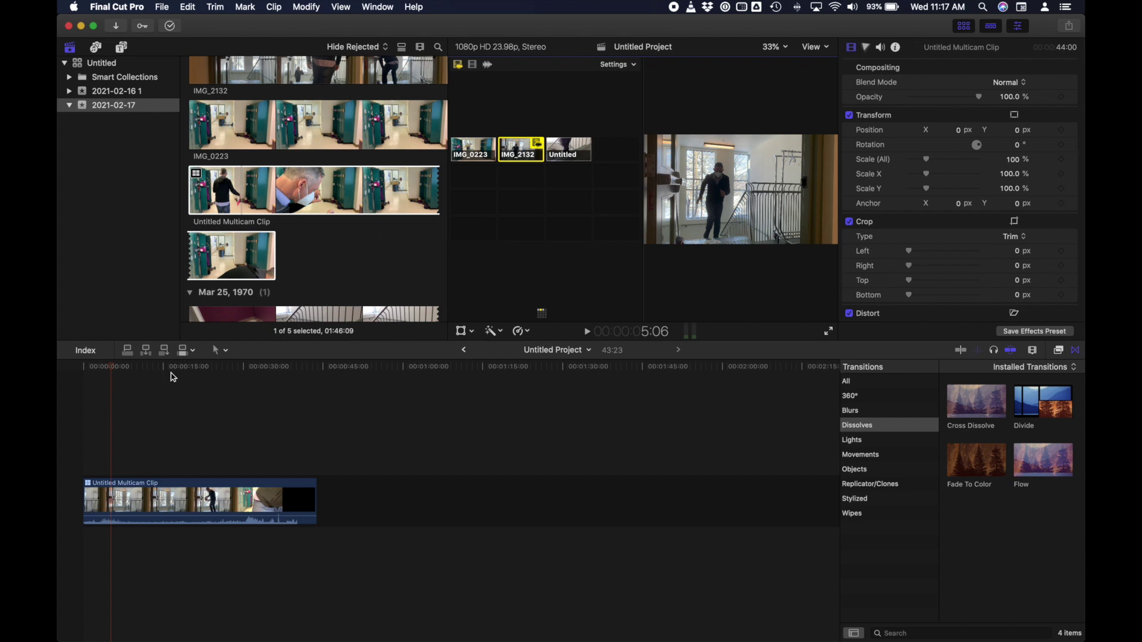
click(111, 369)
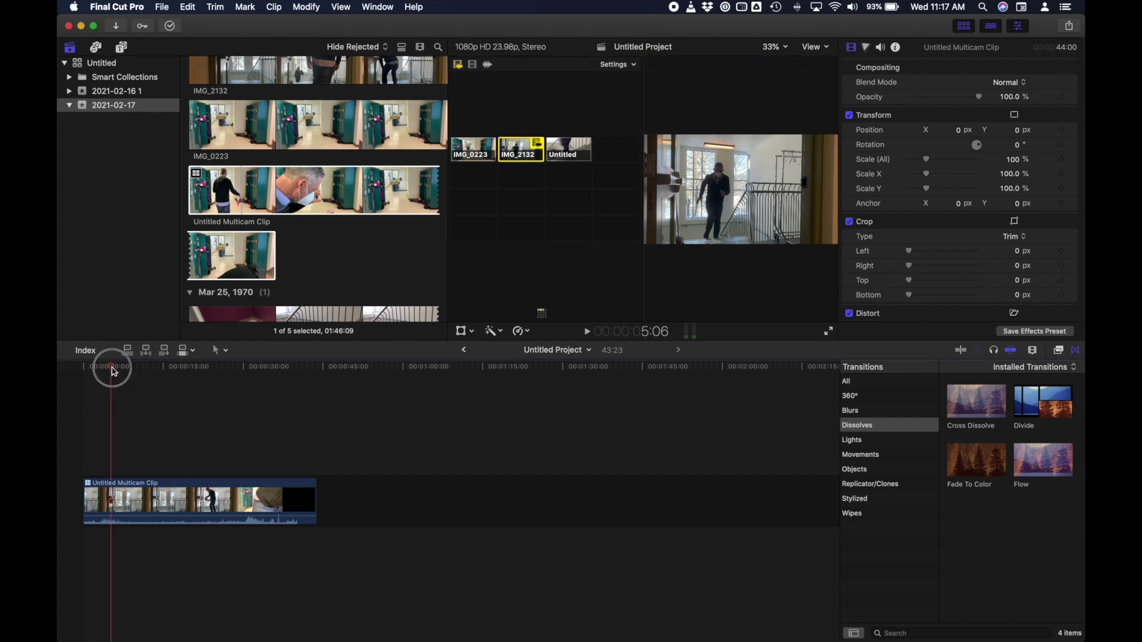
drag(115, 373, 106, 374)
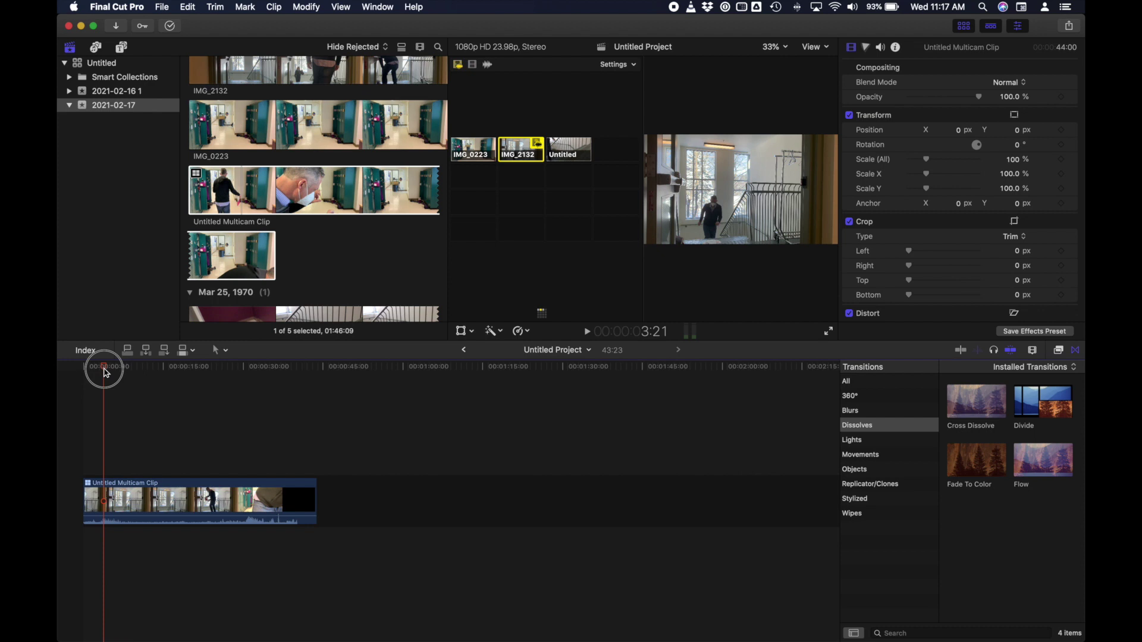
Play through while switching angles between Untitled, IMG_2132 and IMG_0223, stopping at 10:12
click(562, 147)
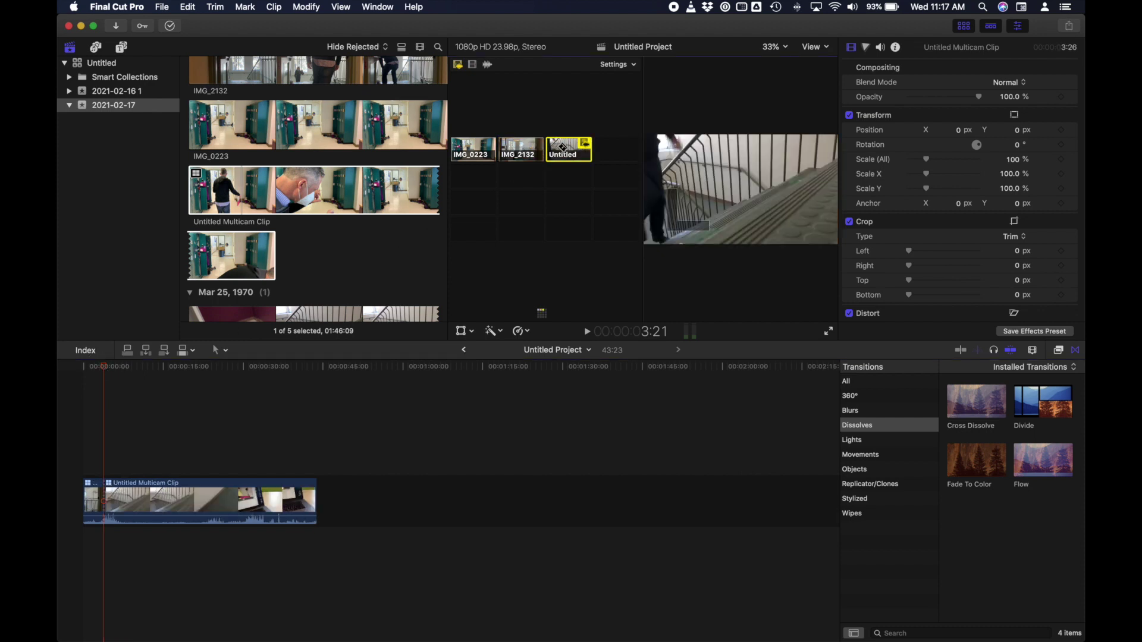
key(space)
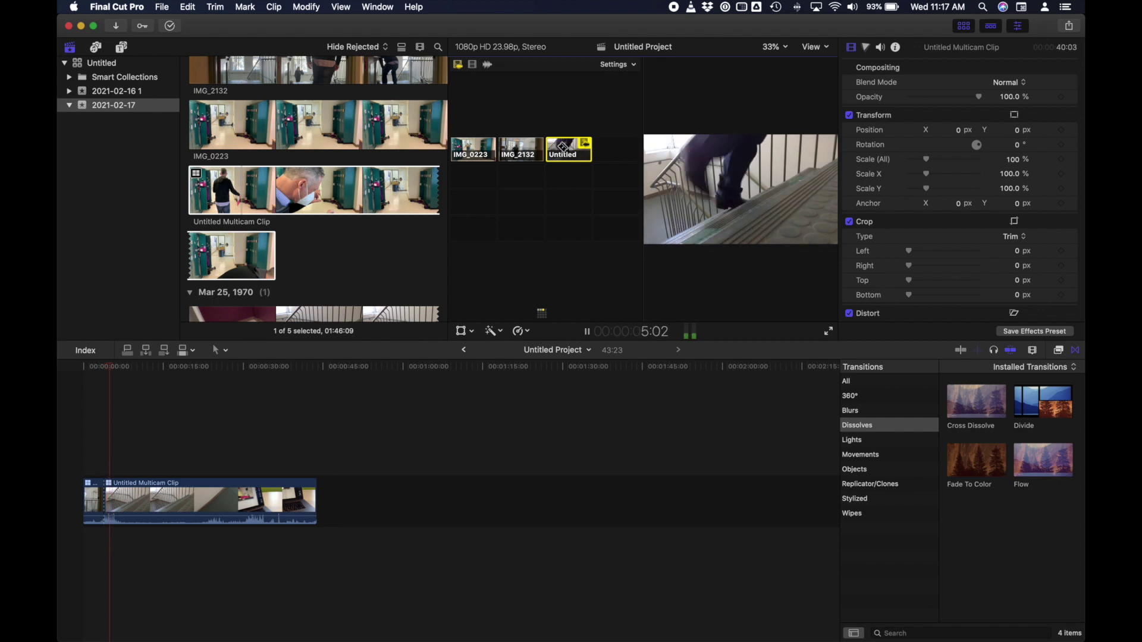
key(space)
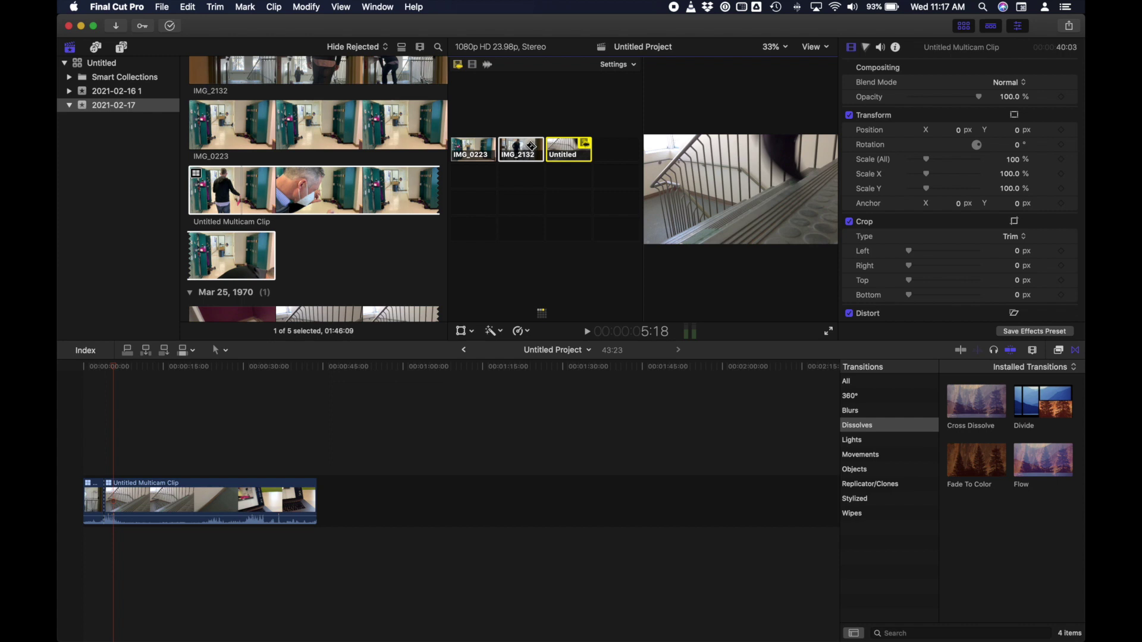
click(532, 147)
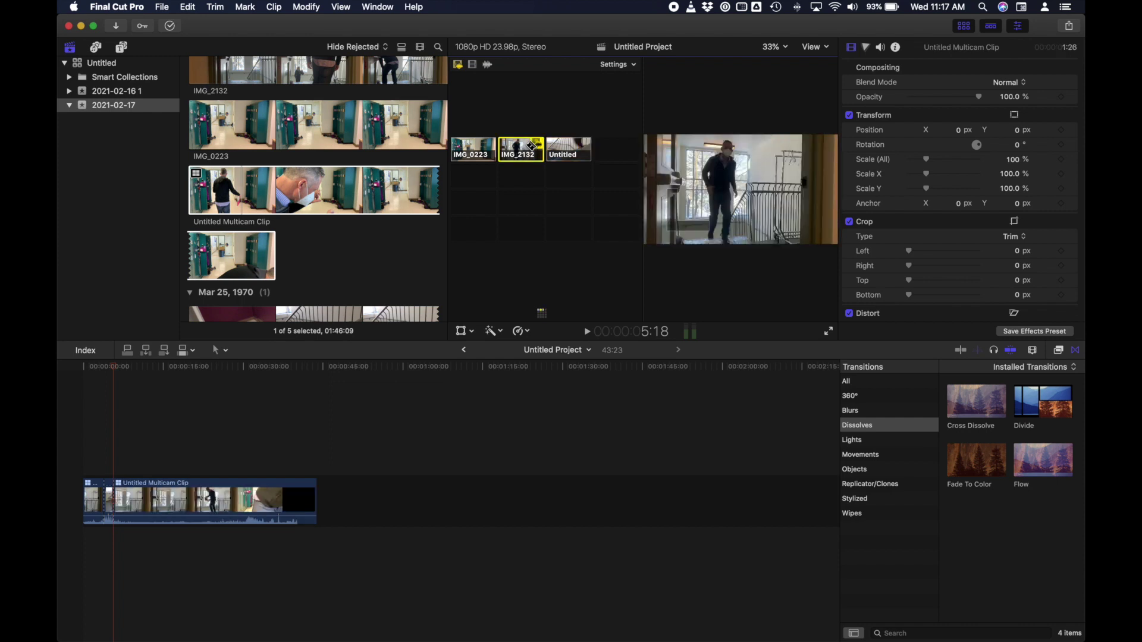
key(space)
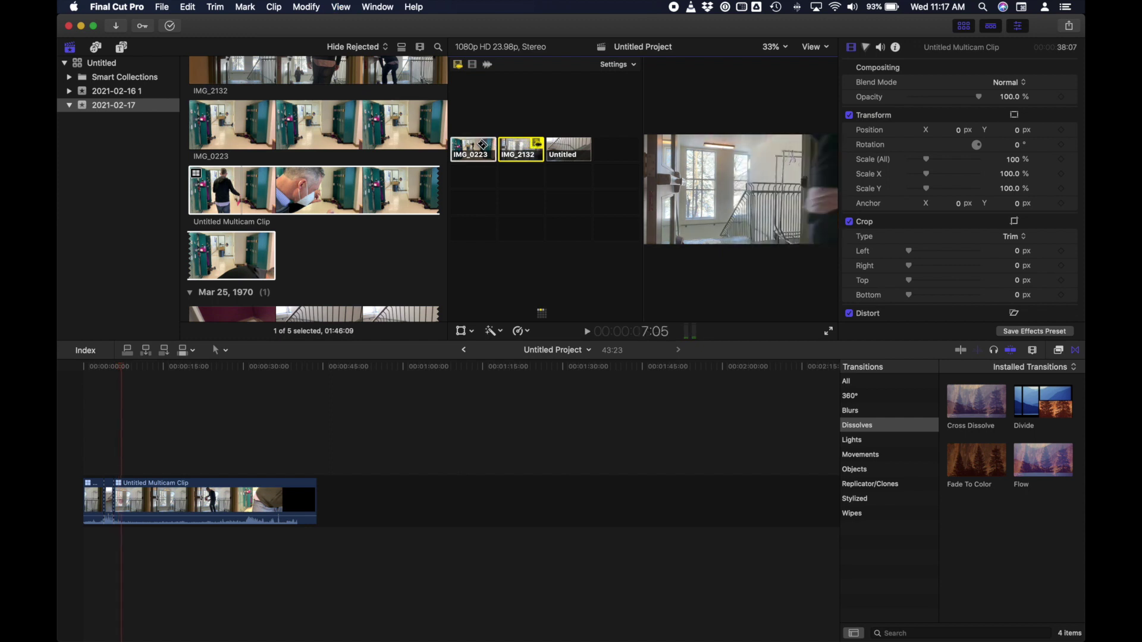
click(479, 145)
key(space)
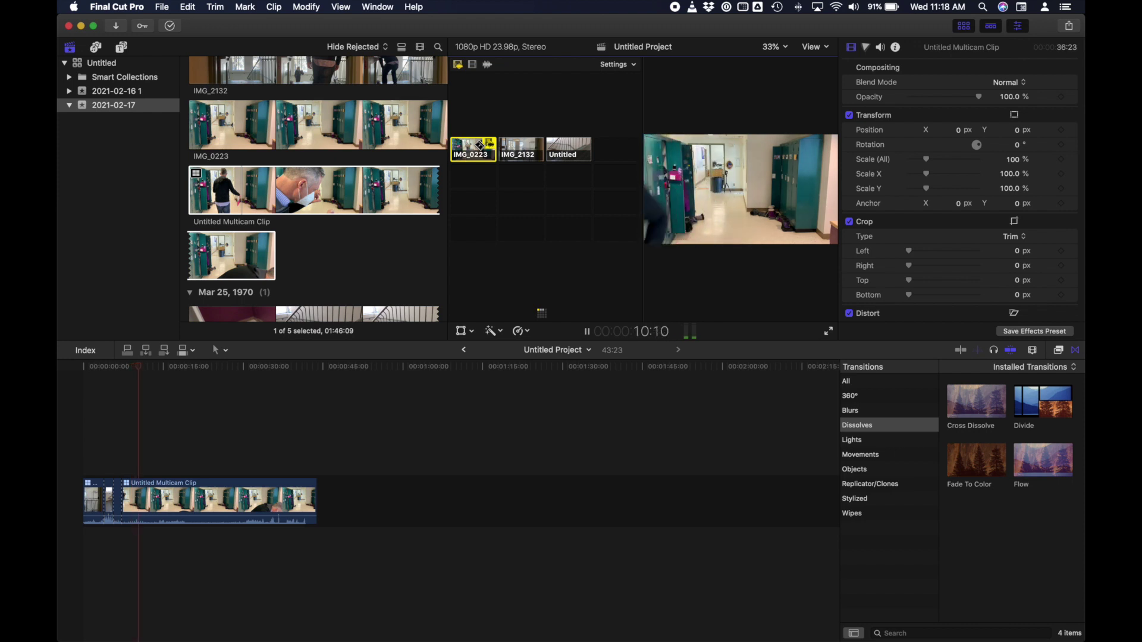
key(space)
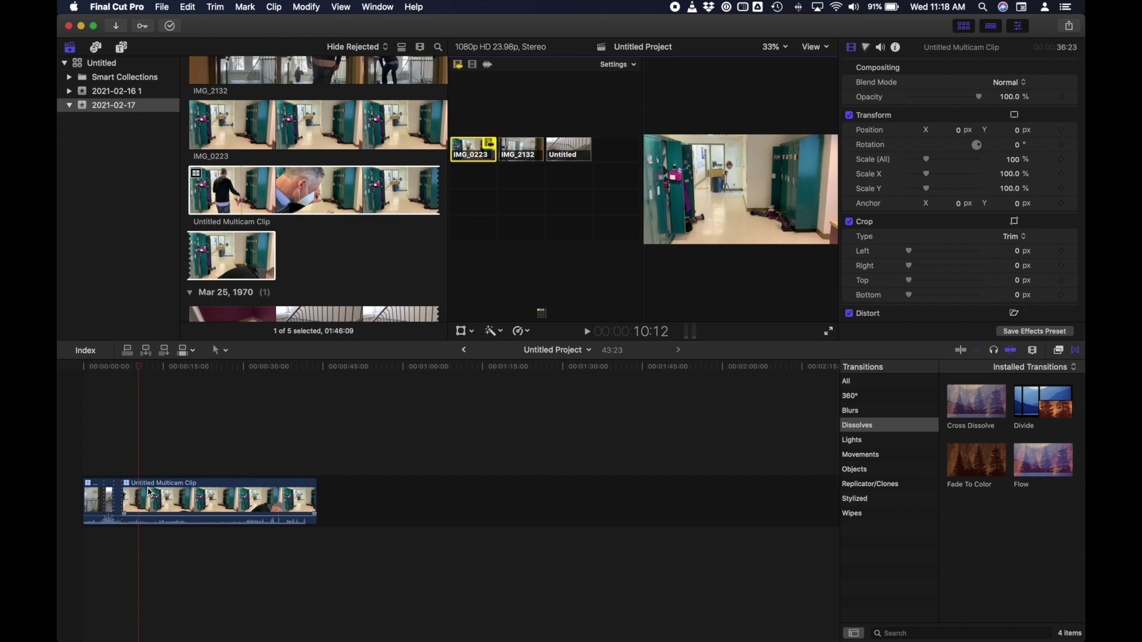
Blade the clip at 10:12 and delete everything after the cut
click(223, 352)
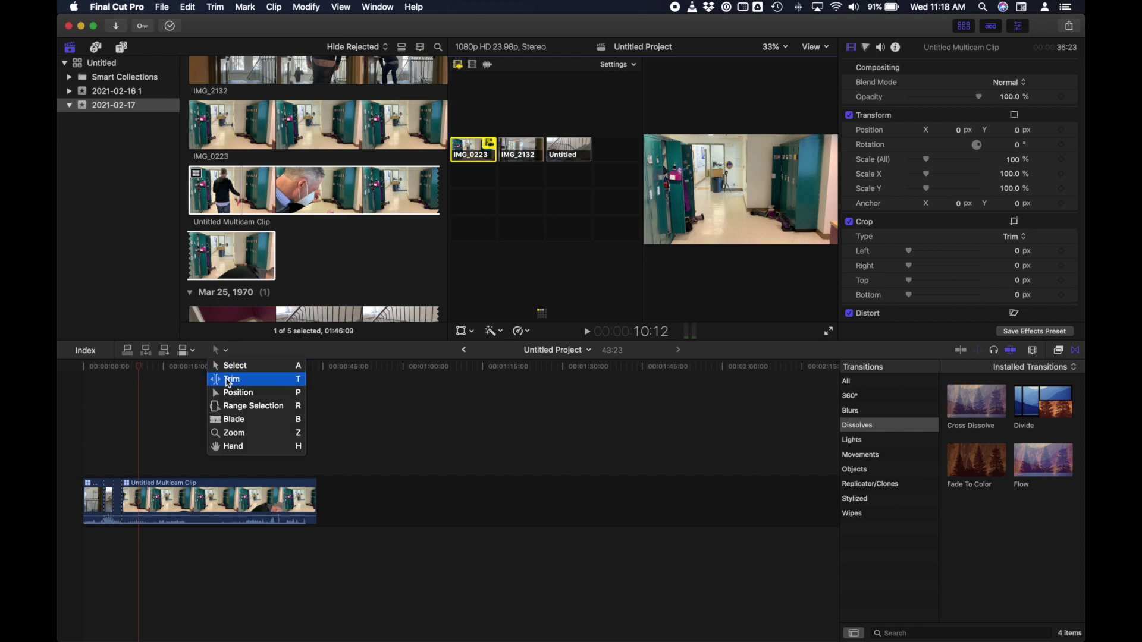
click(235, 420)
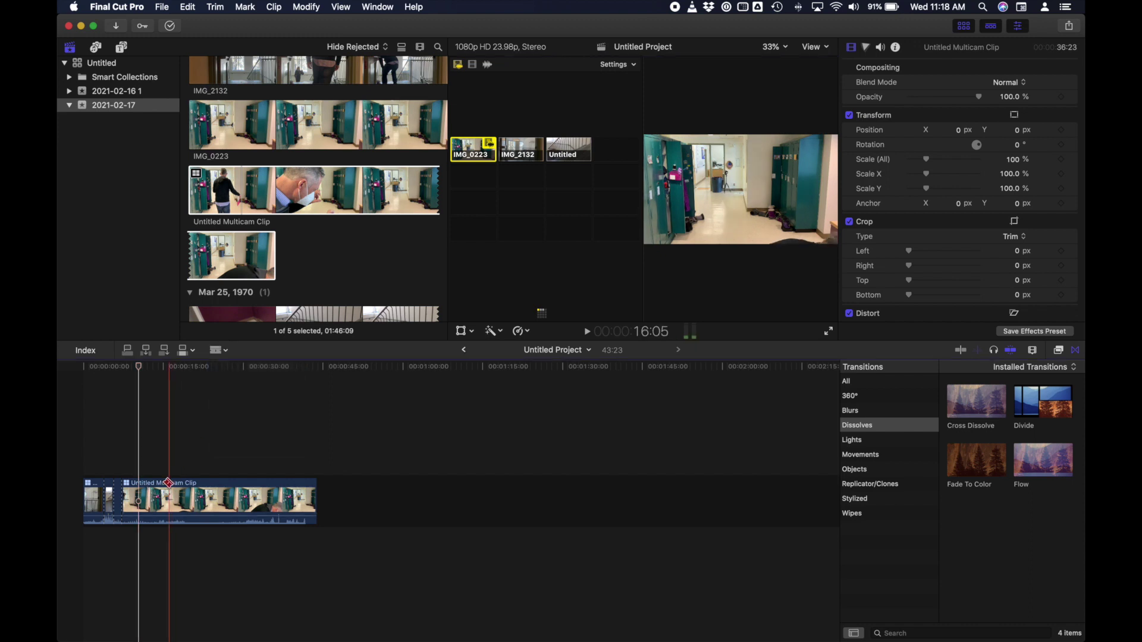
click(144, 502)
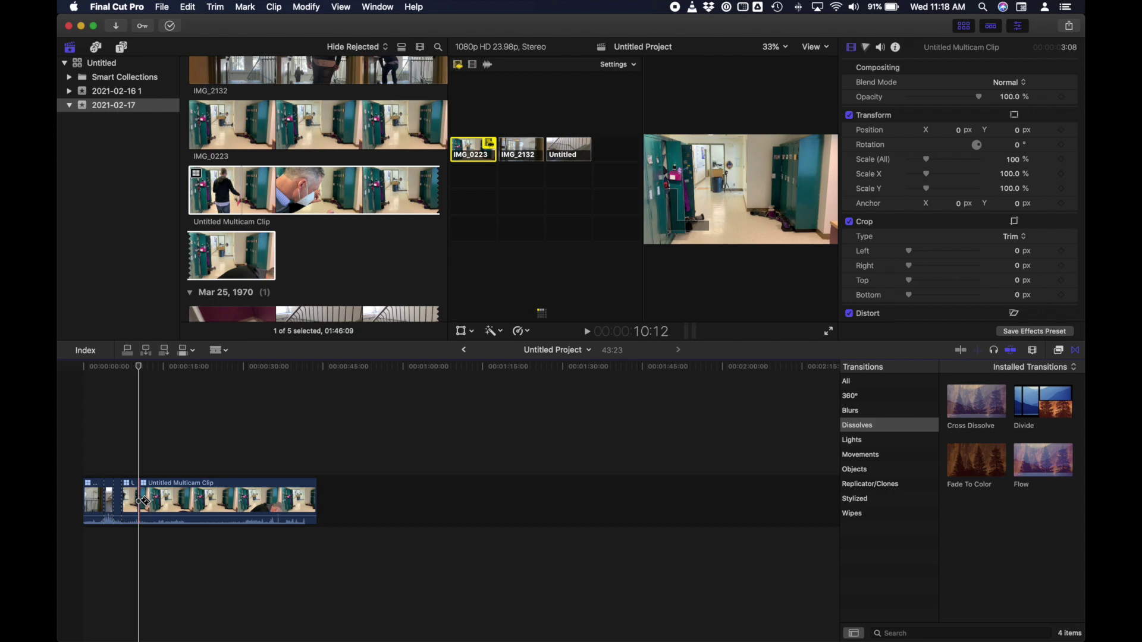
key(a)
click(223, 506)
key(Delete)
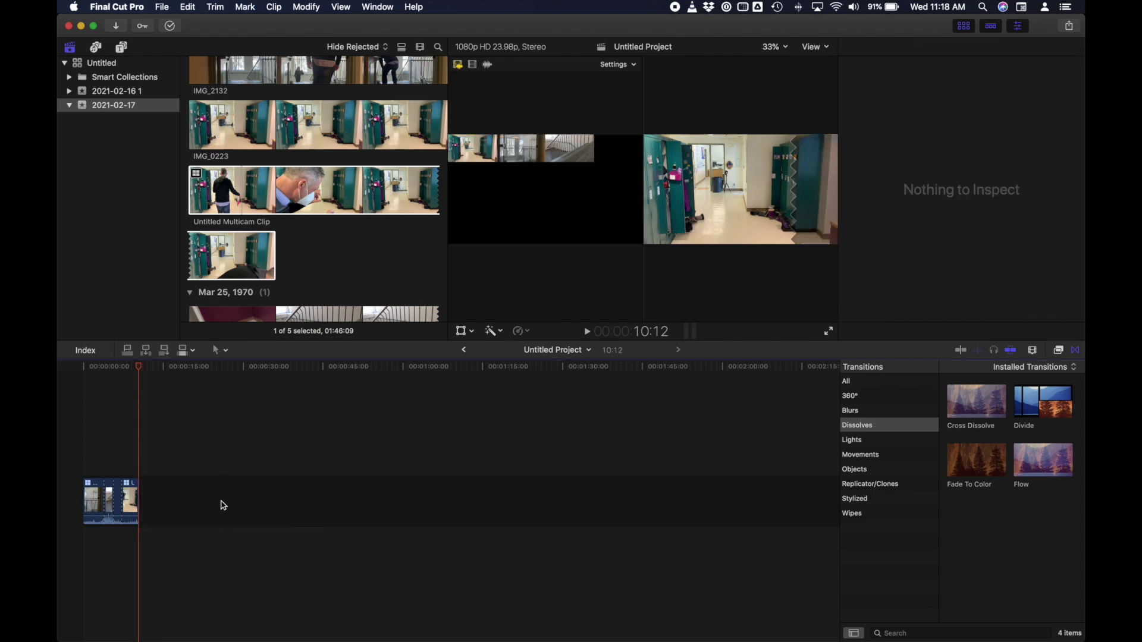
Move the playhead back near the start of the timeline
click(112, 370)
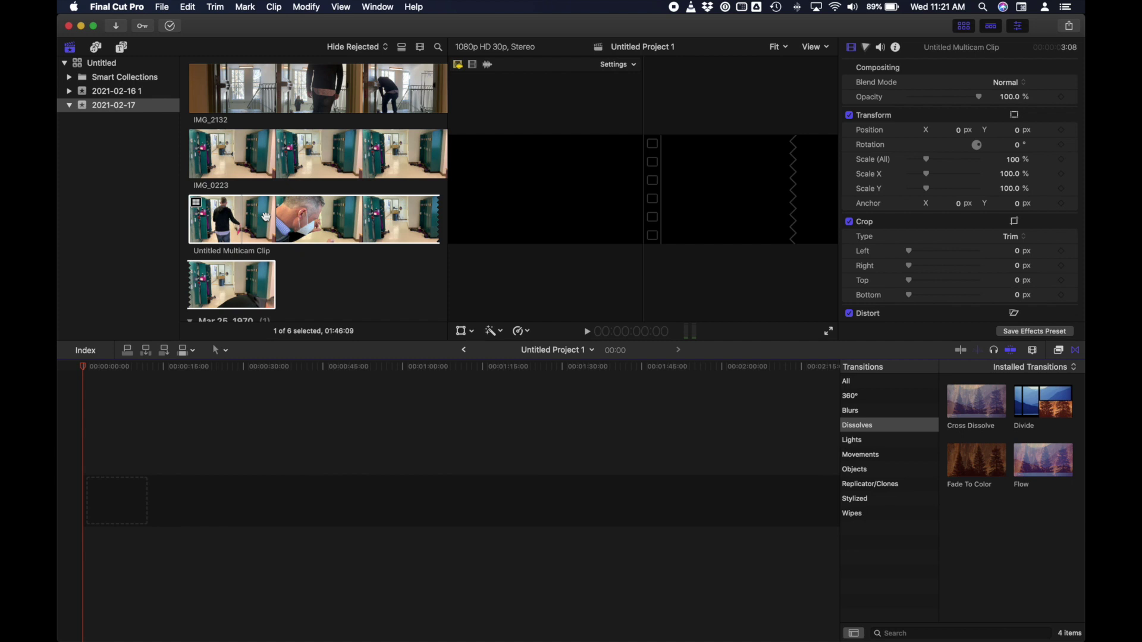
Add the Untitled Multicam Clip to the project, make IMG_2132 active, and move to about 1:02
drag(266, 217, 148, 482)
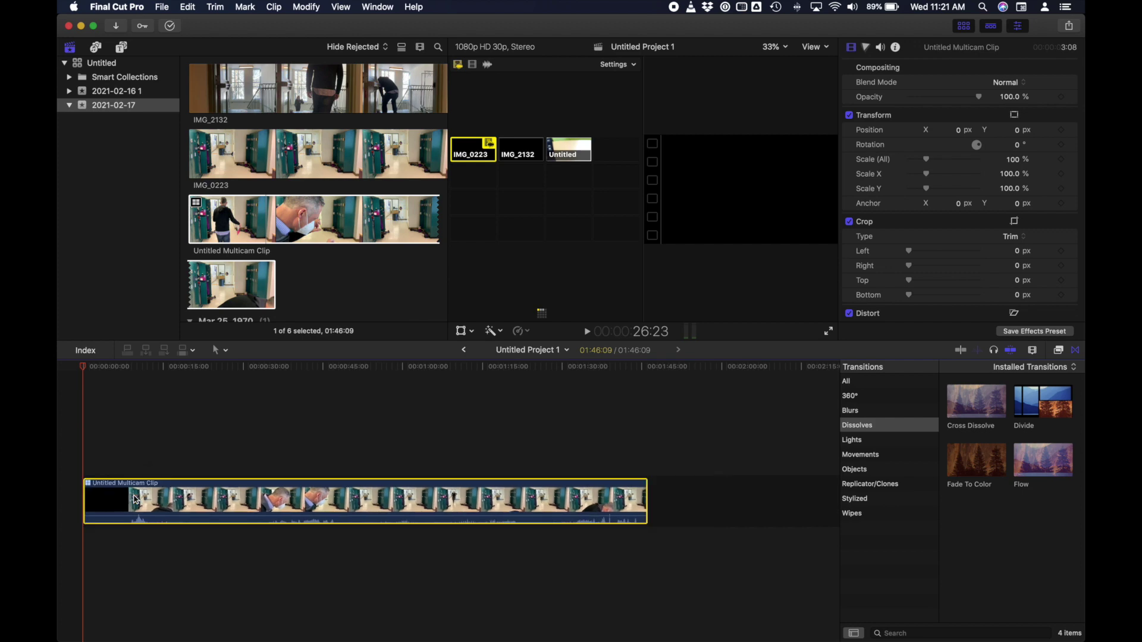
click(91, 367)
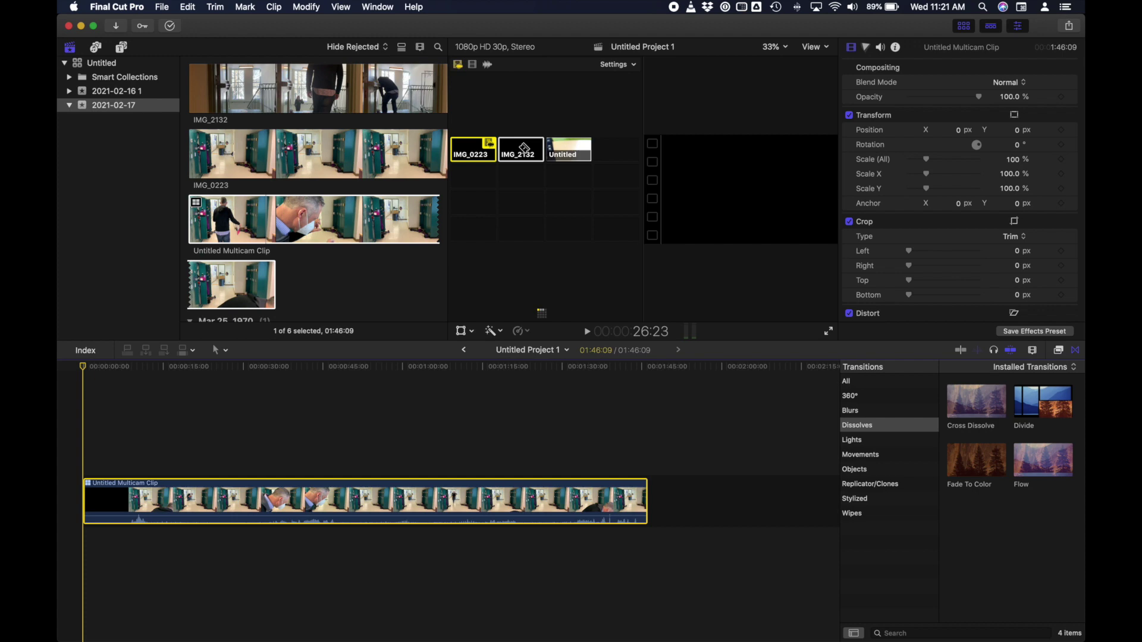
click(524, 148)
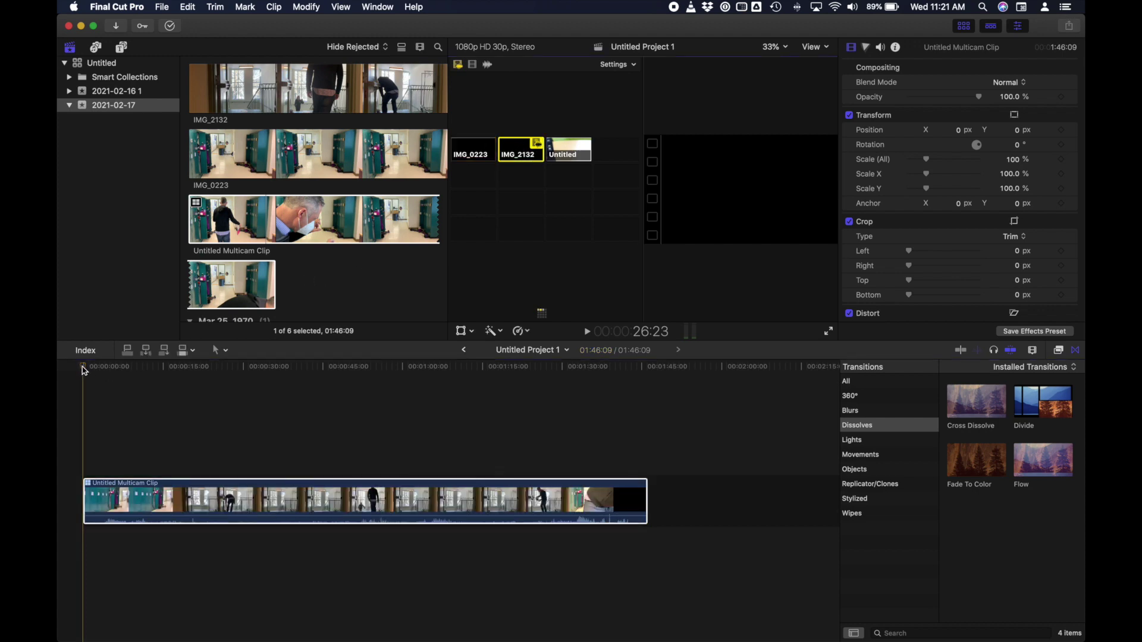
drag(84, 370, 416, 429)
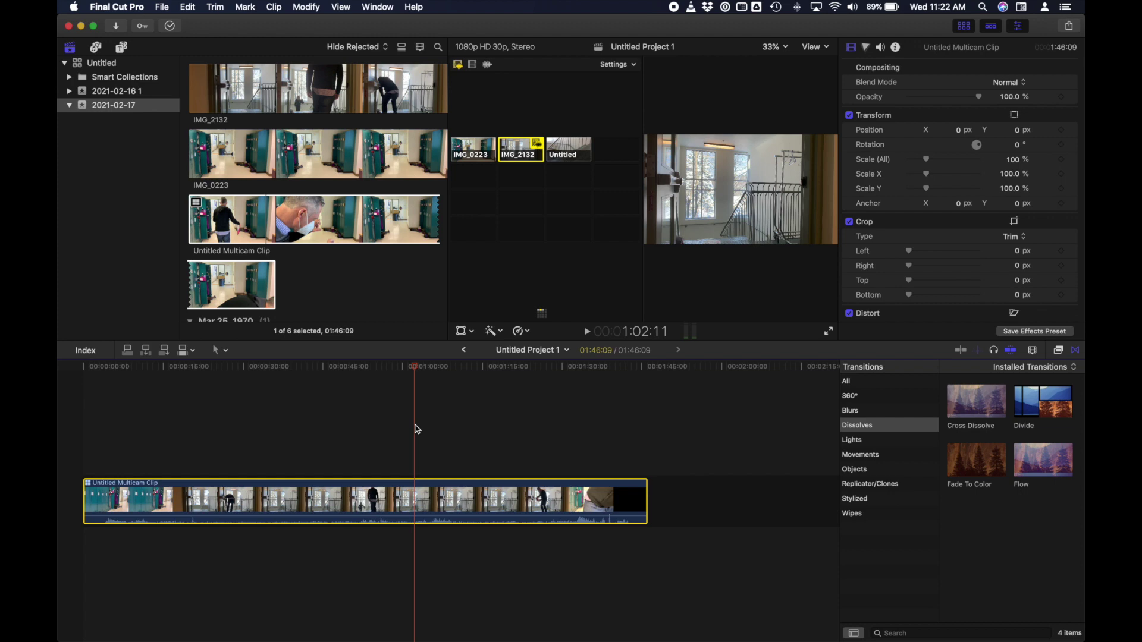
Cut the clip at about 1:02 and delete the part before the cut
click(219, 350)
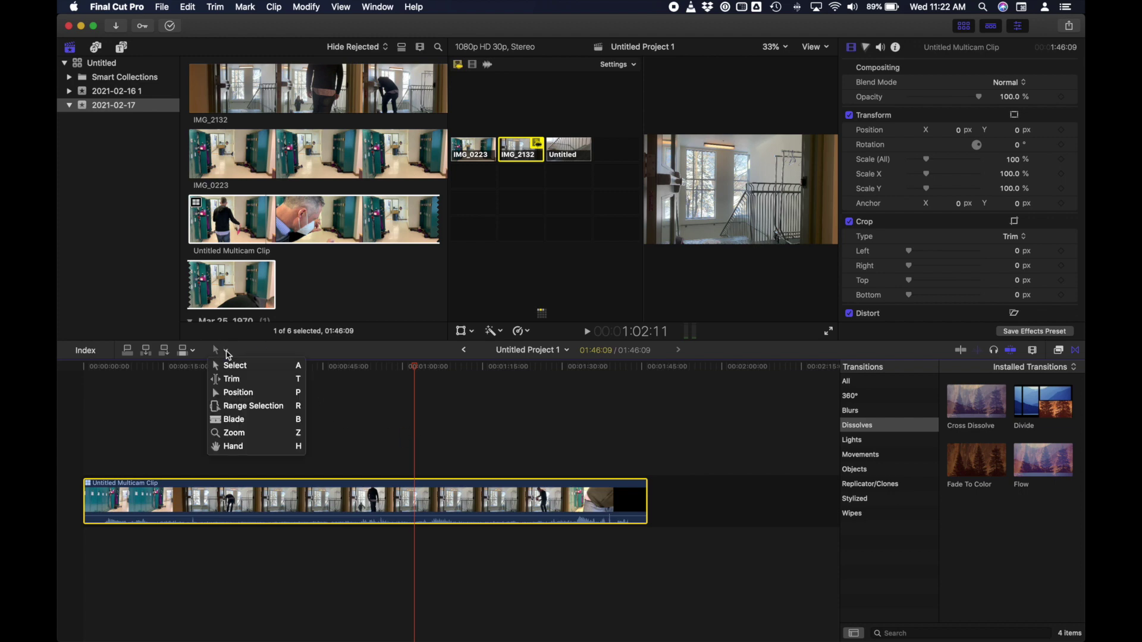
click(232, 419)
click(420, 501)
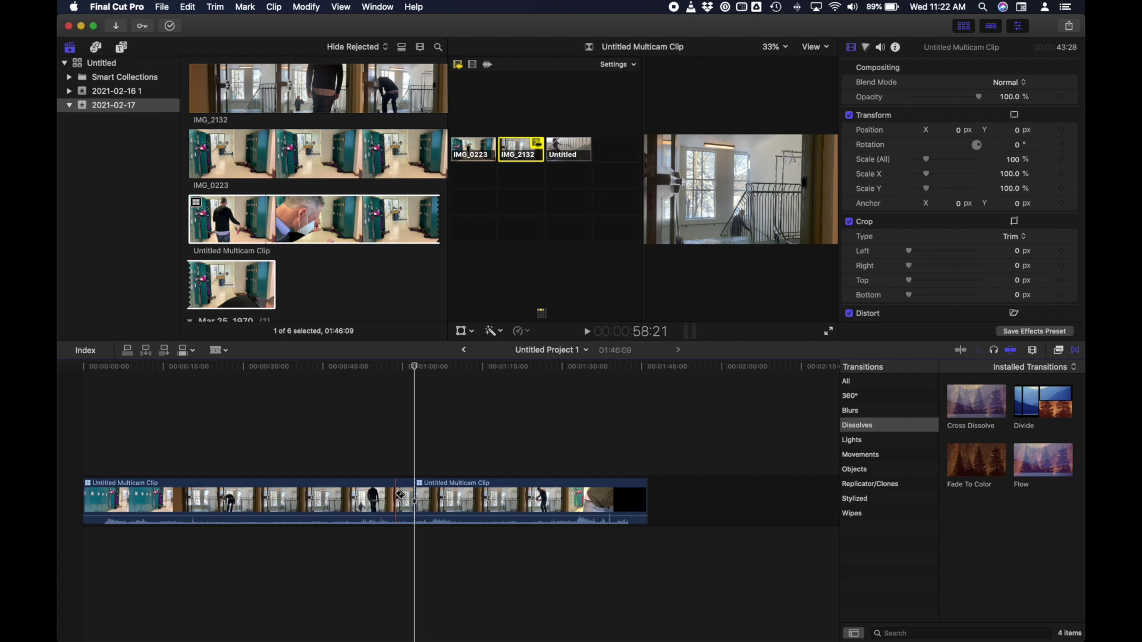
click(219, 351)
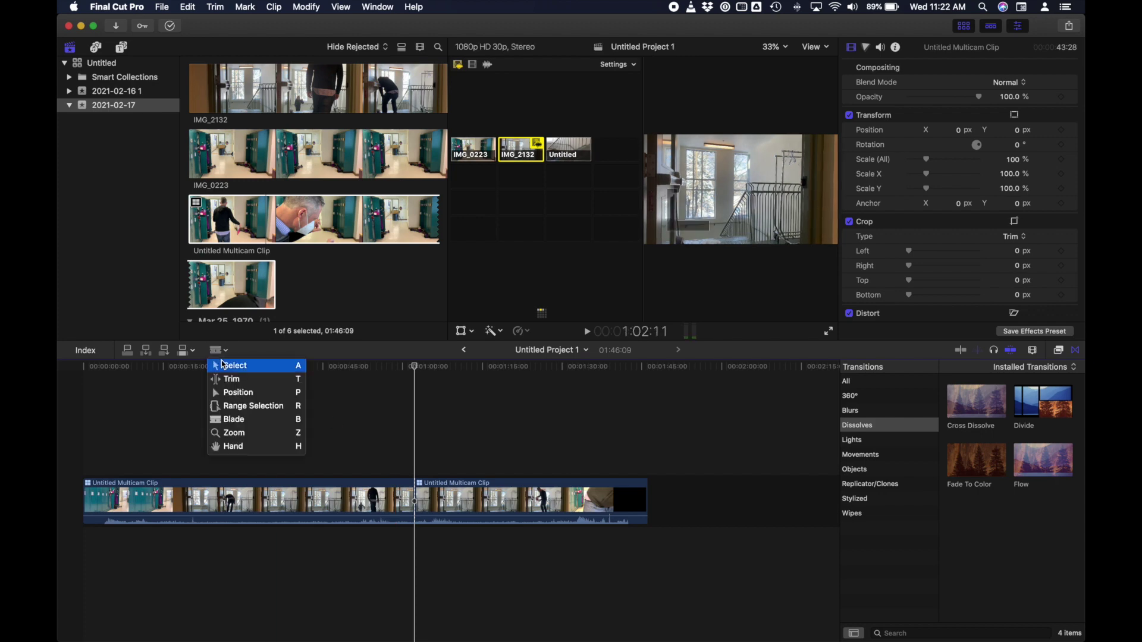
click(235, 365)
click(260, 492)
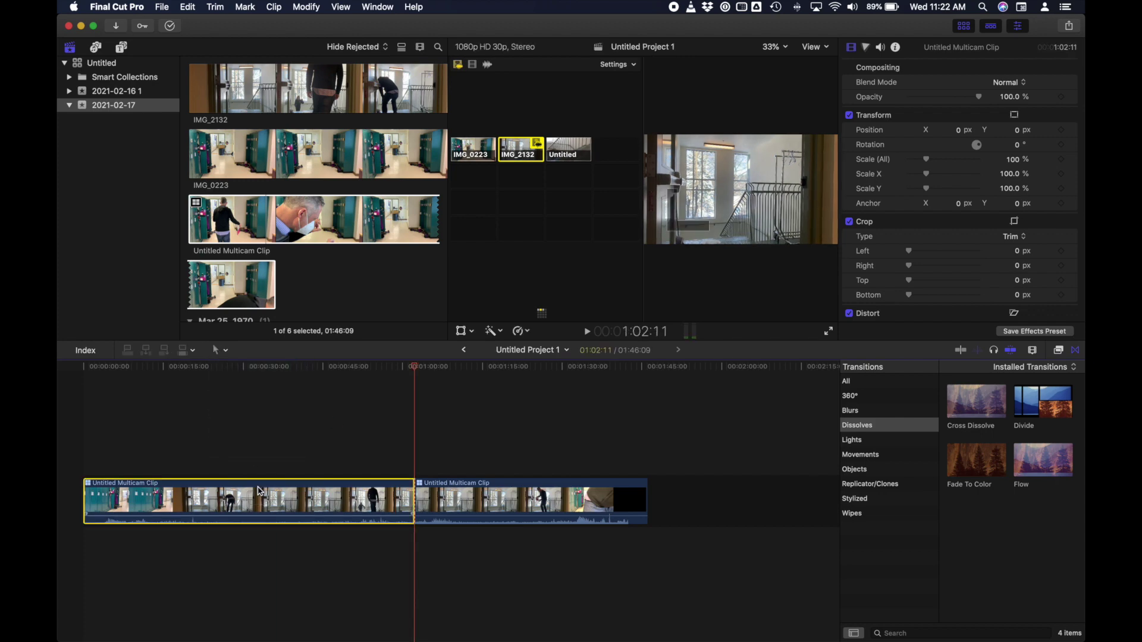
key(Delete)
click(78, 367)
Move the playhead to 11:01 and blade the clip there
drag(89, 371, 136, 383)
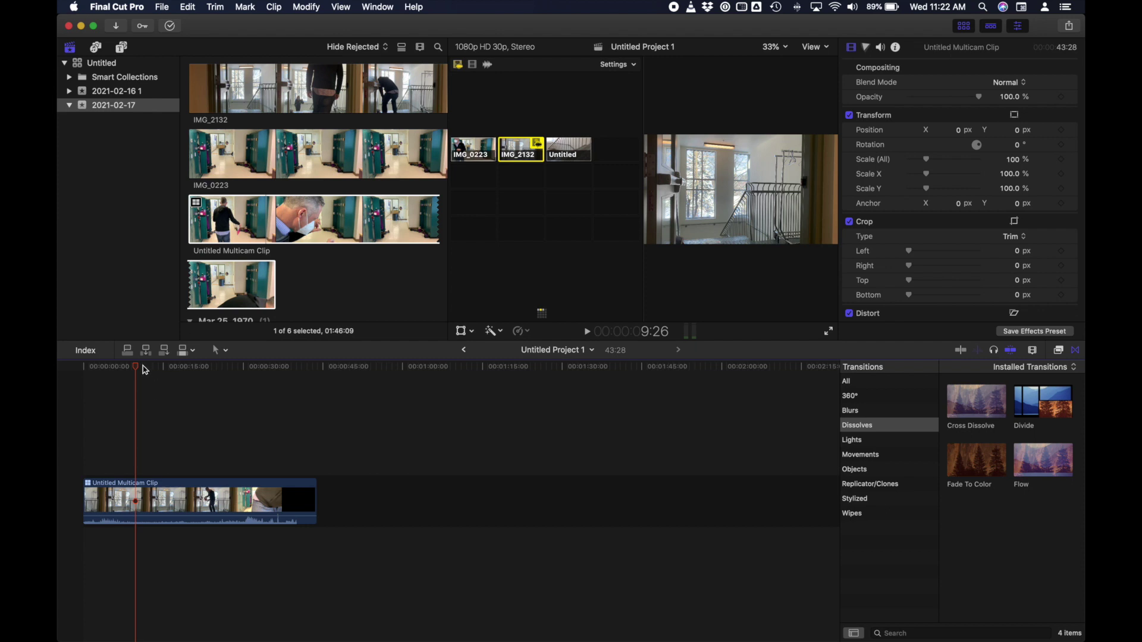
drag(136, 372, 143, 369)
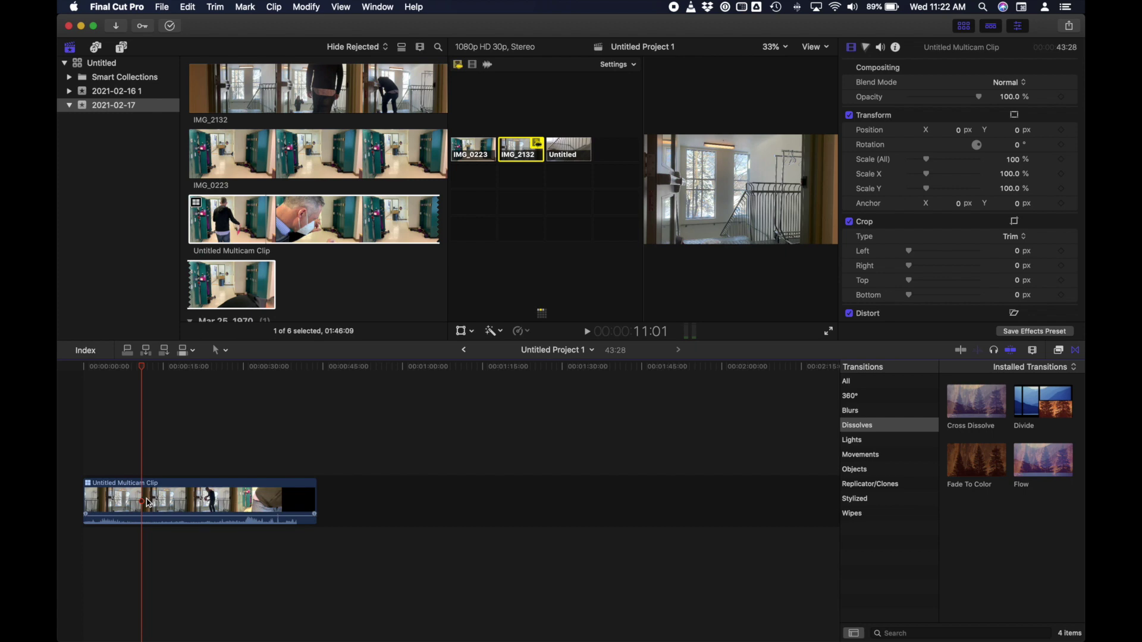
click(221, 350)
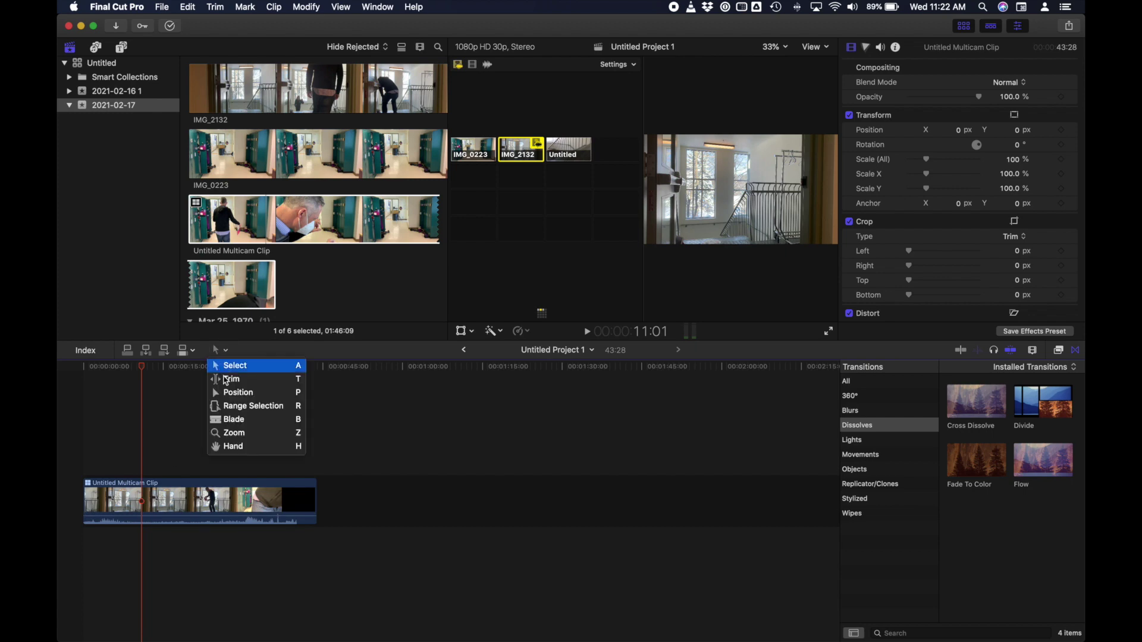
click(226, 420)
click(145, 489)
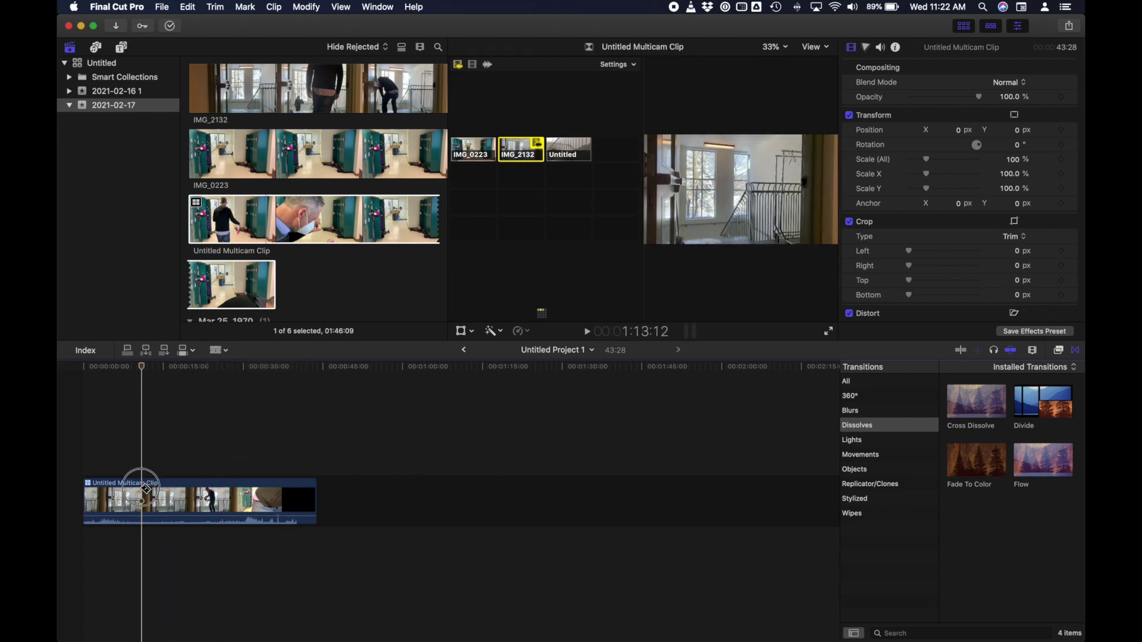
Select and delete the duplicate multicam clip portion after the 11:01 cut
click(220, 350)
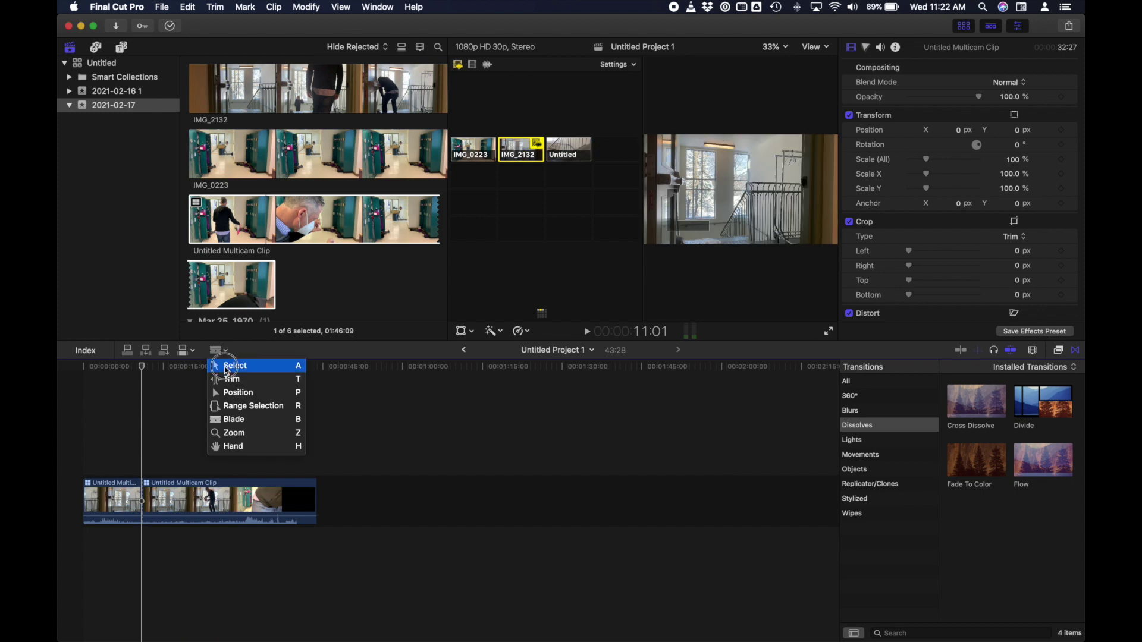
click(229, 364)
click(208, 492)
key(Delete)
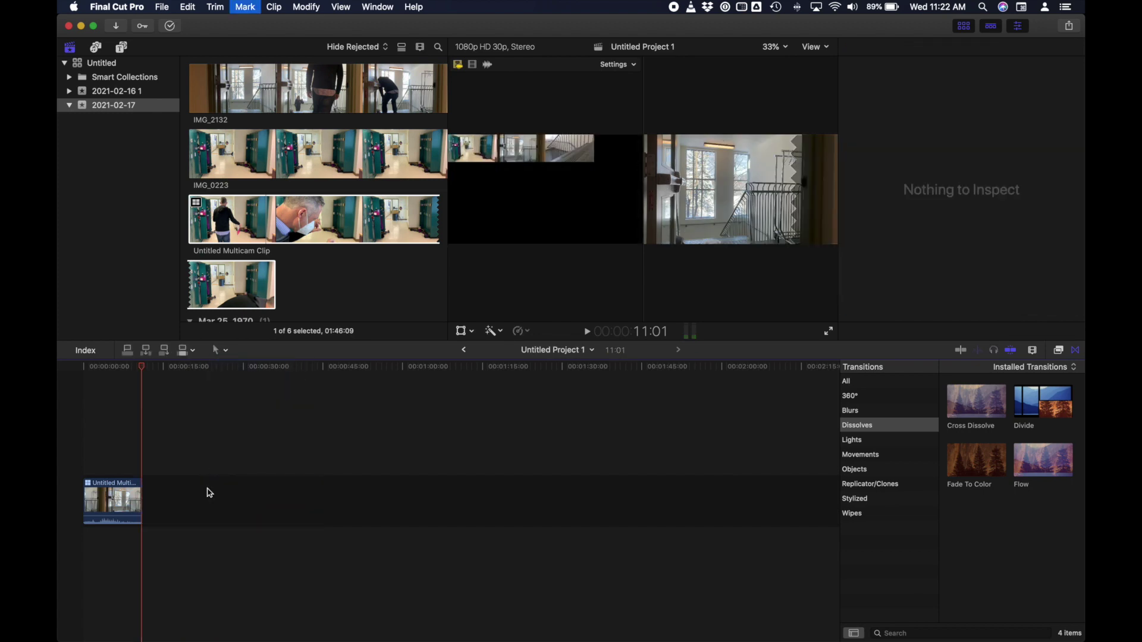
Return the playhead to zero and Option-drag three copies of the 11:01 multicam clip above the original
click(142, 367)
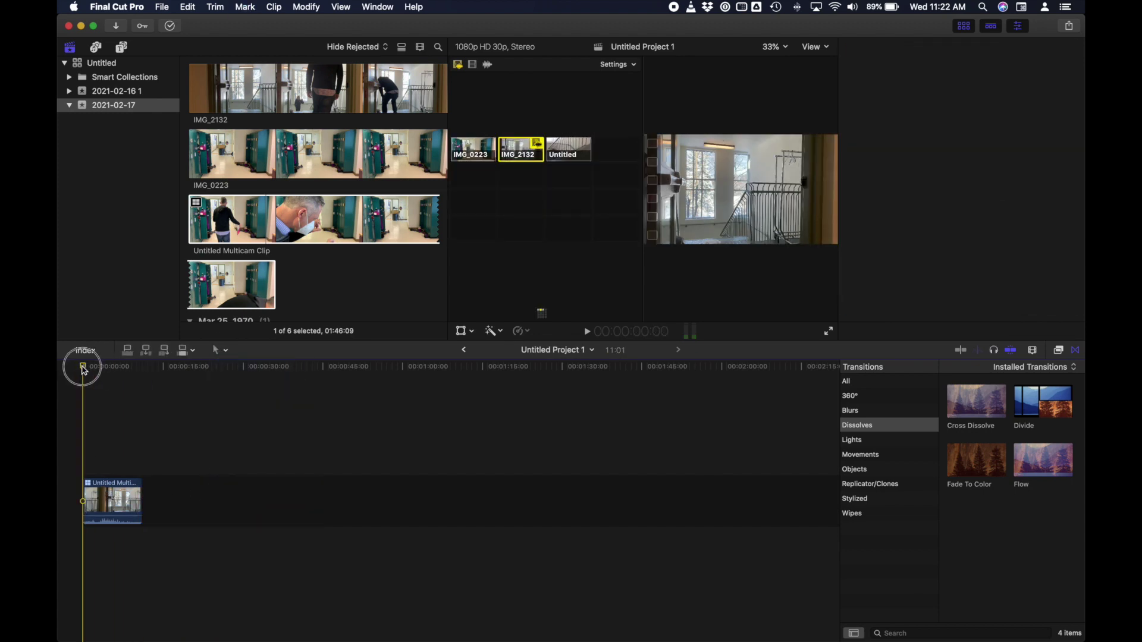
drag(143, 370, 83, 367)
click(108, 522)
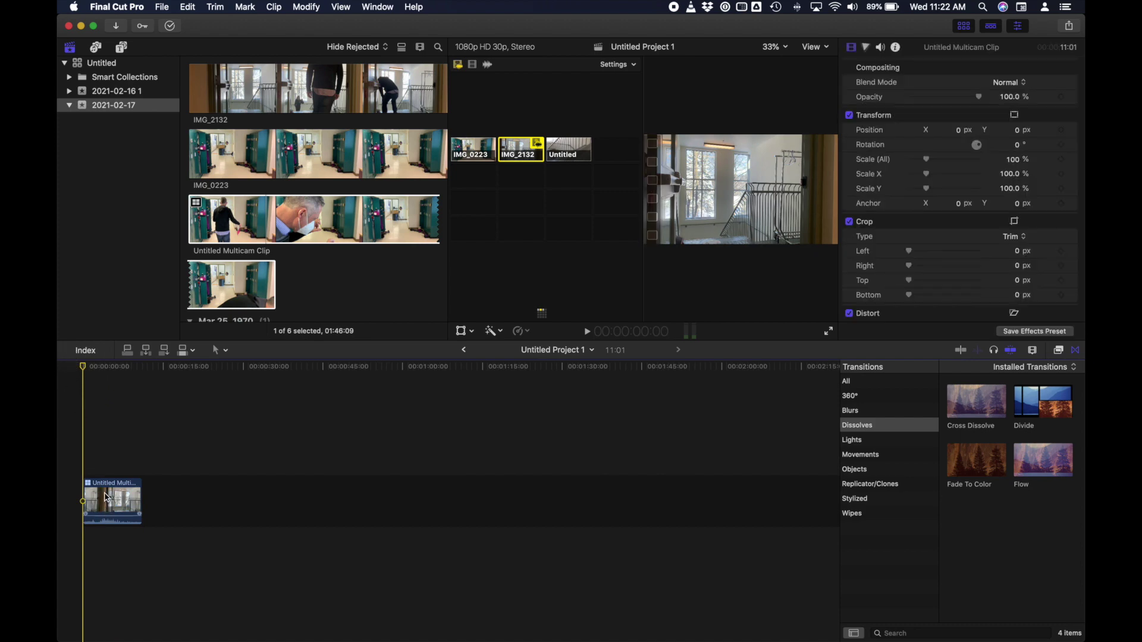
click(108, 498)
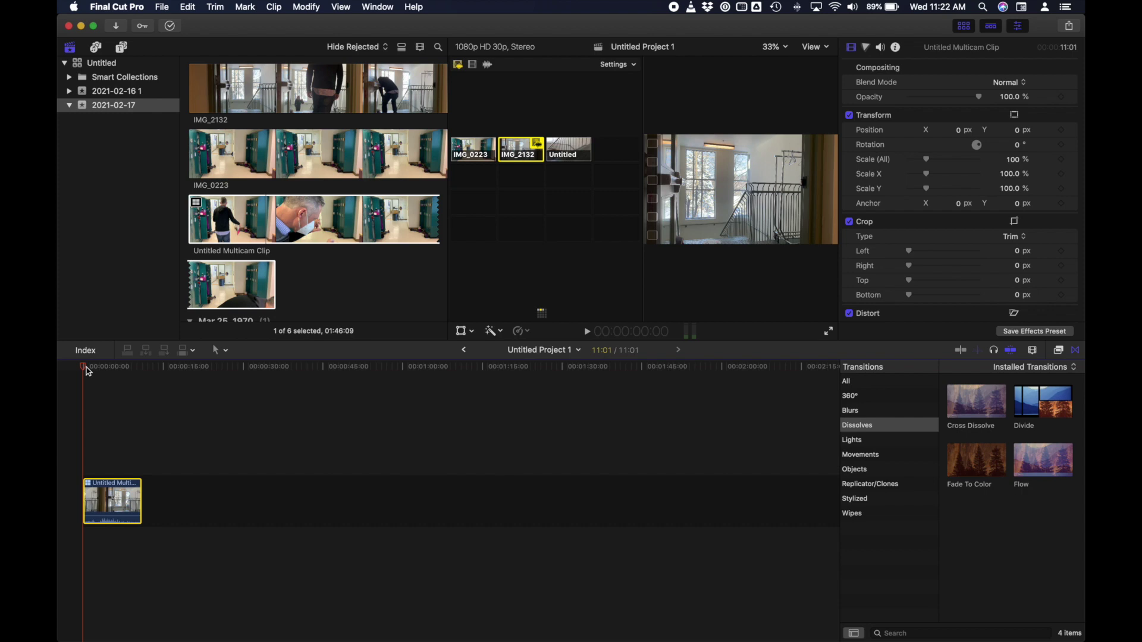
drag(112, 500, 112, 334)
click(200, 452)
click(191, 474)
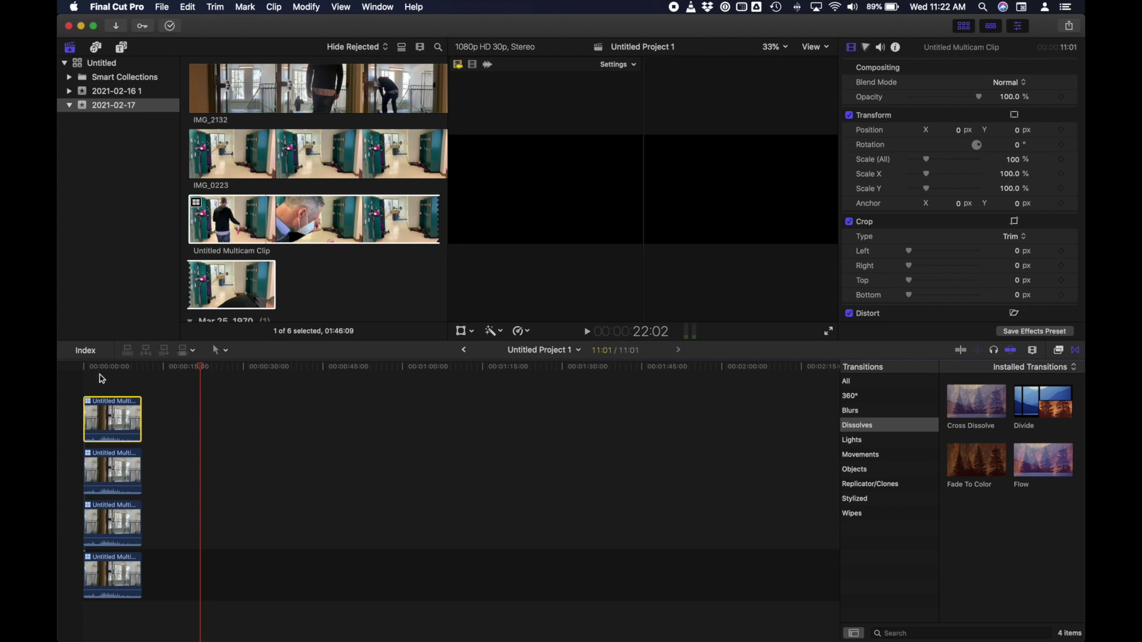
click(109, 569)
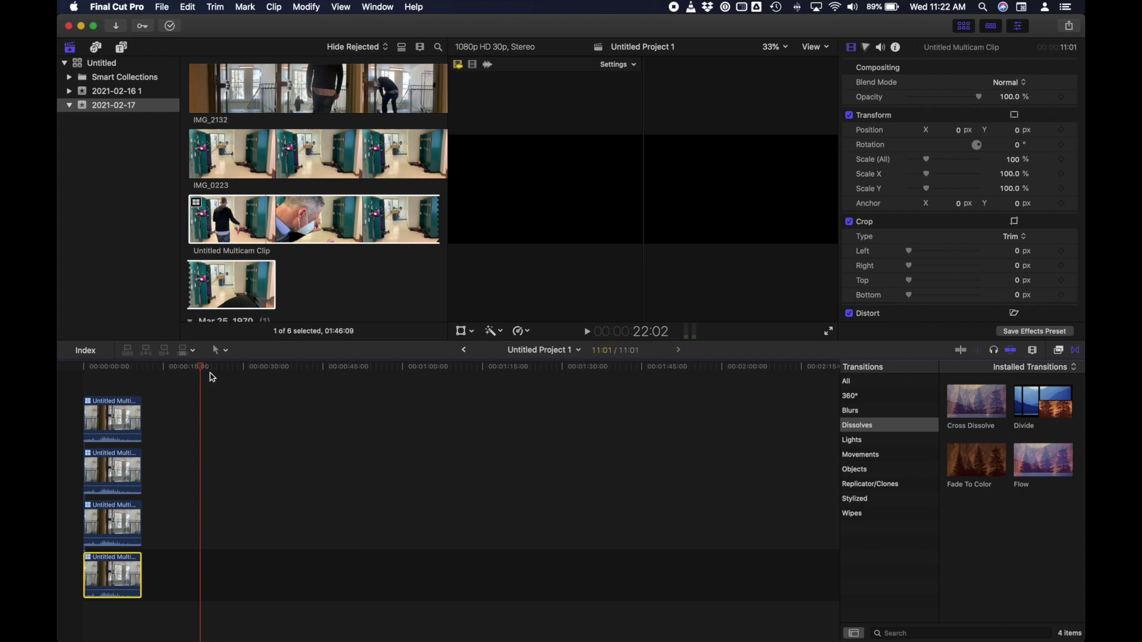
drag(205, 370, 86, 367)
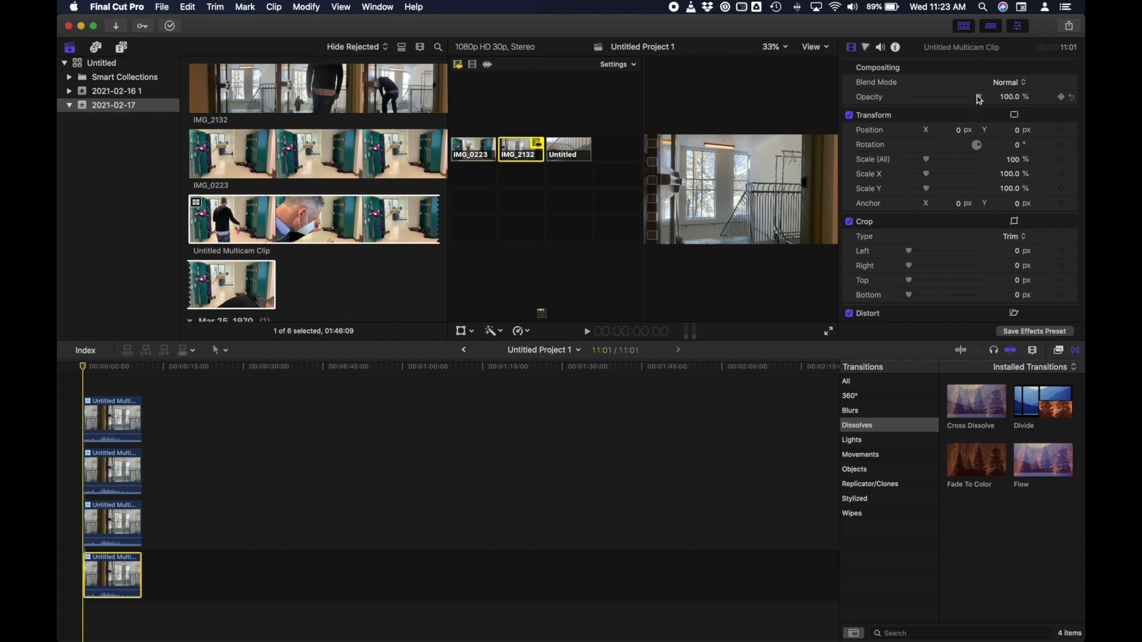
Set the opacity of the bottom and third multicam layers to 0%
drag(980, 99, 905, 98)
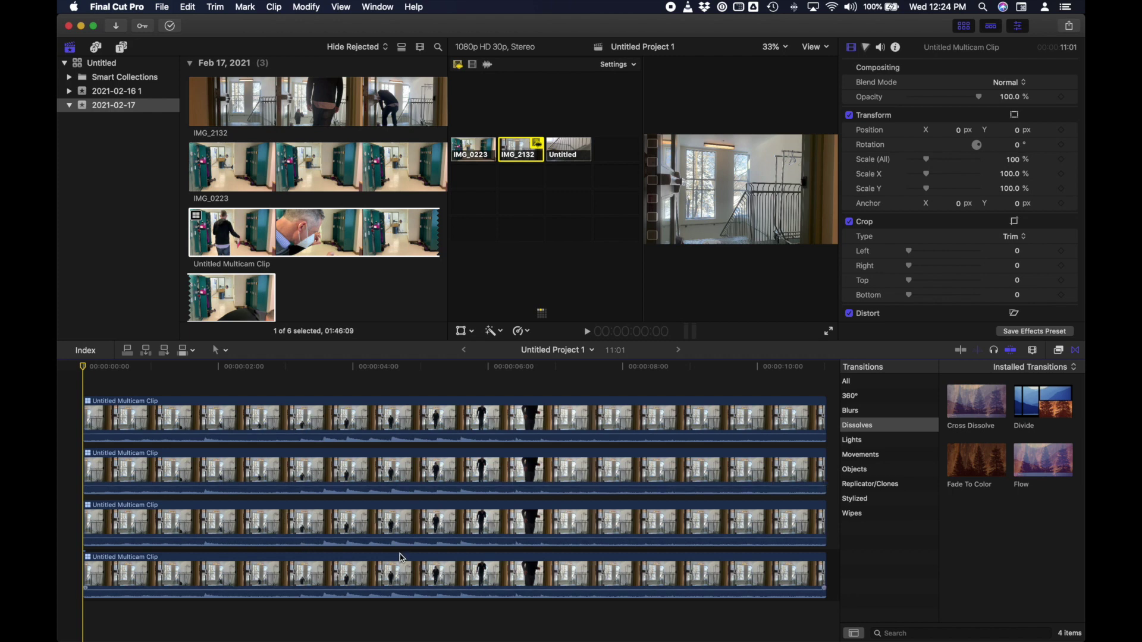
click(373, 572)
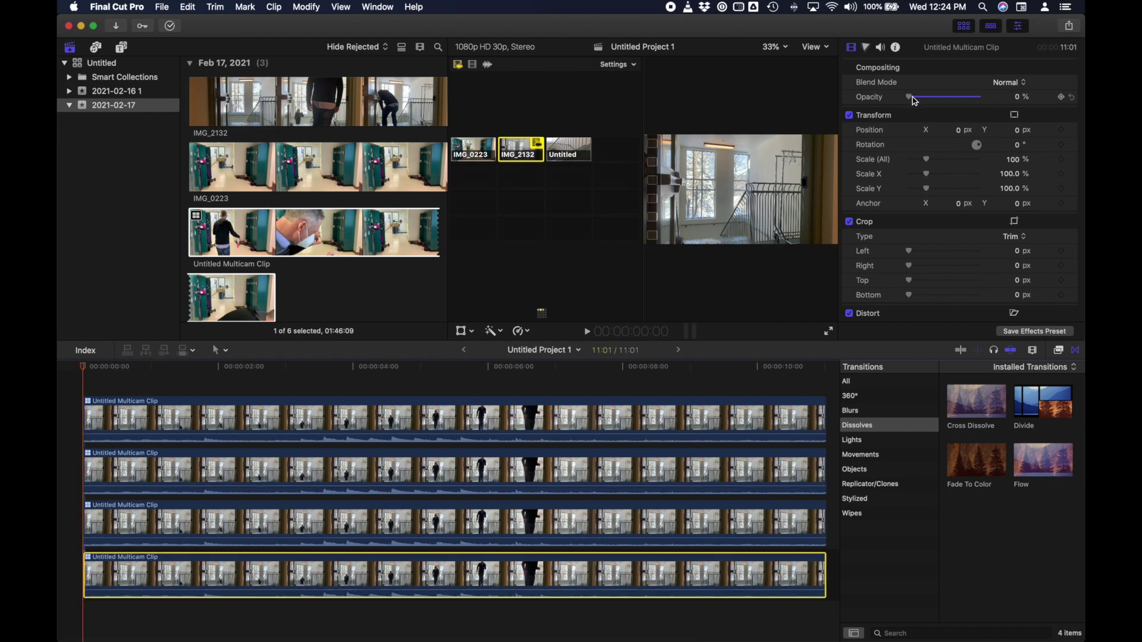
click(643, 519)
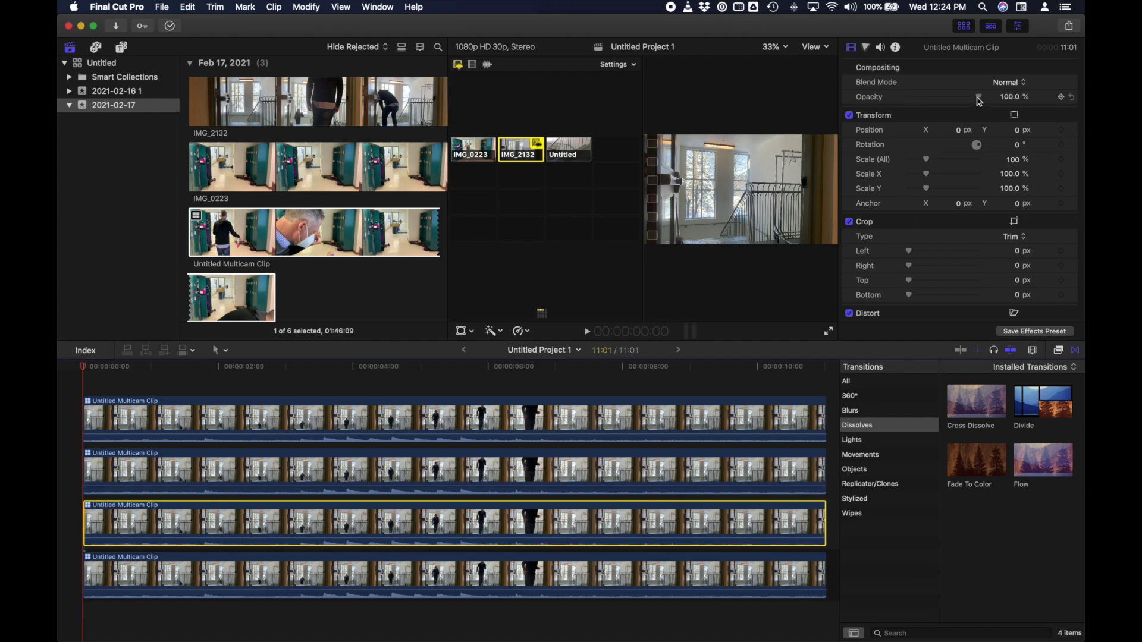
drag(980, 101, 880, 97)
Select the second layer, nudge the playhead forward, and undo an accidental left crop
click(745, 467)
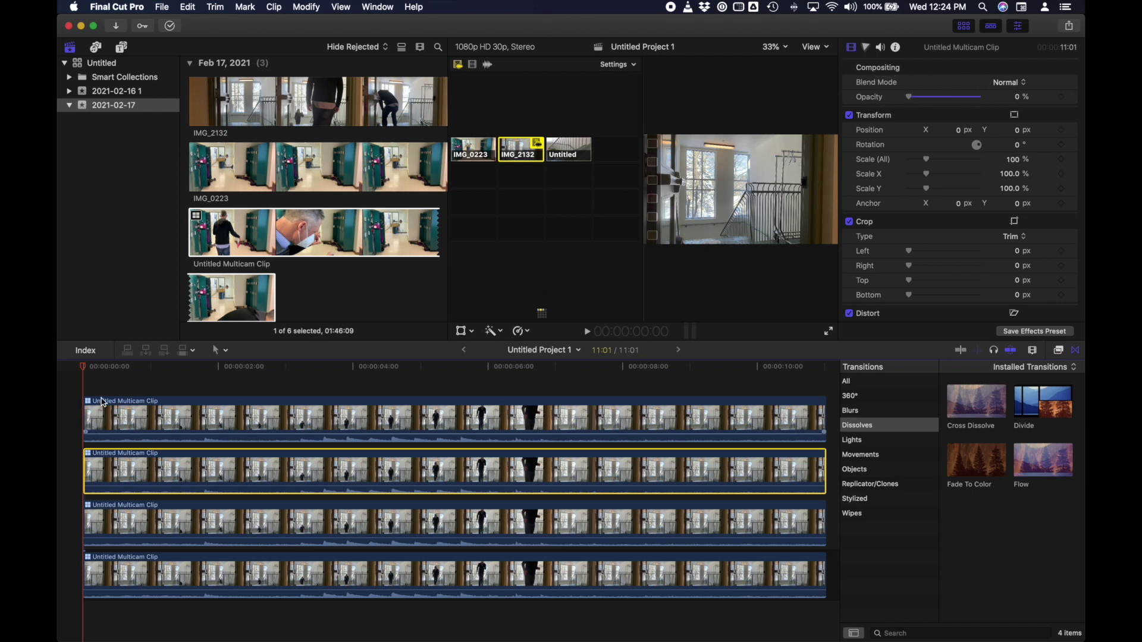
drag(87, 370, 142, 385)
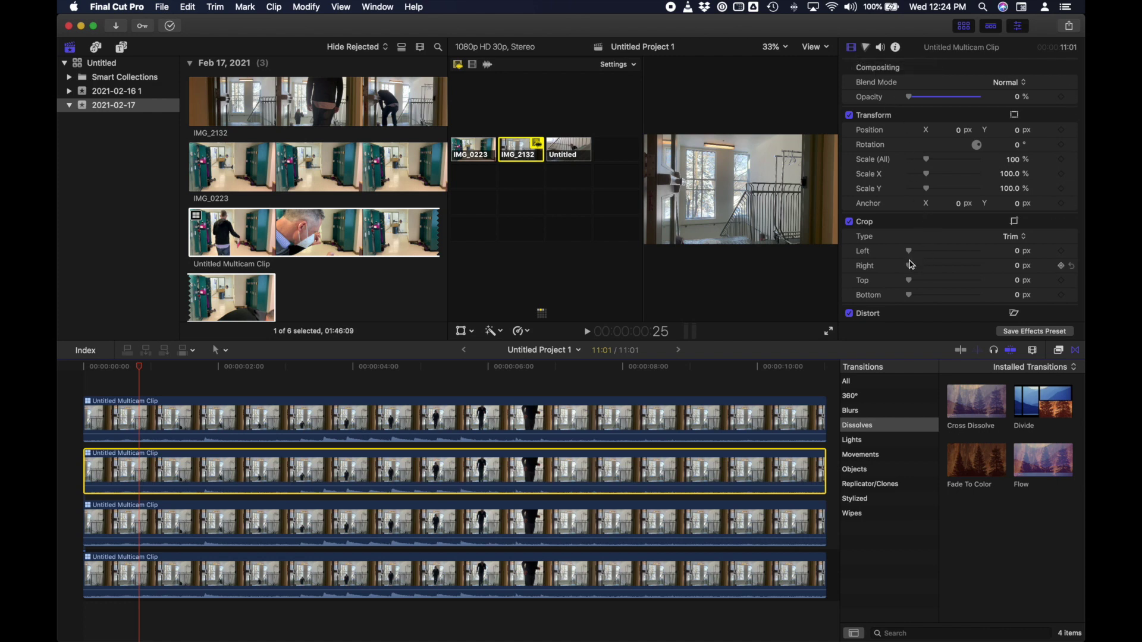
drag(909, 251, 956, 265)
key(super+z)
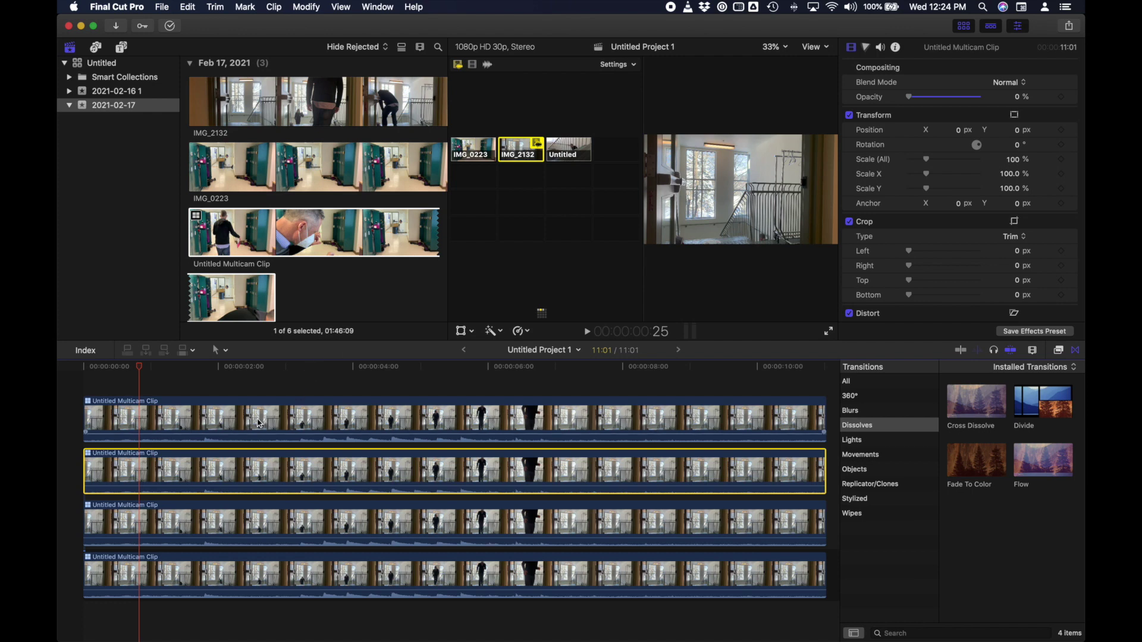
click(223, 417)
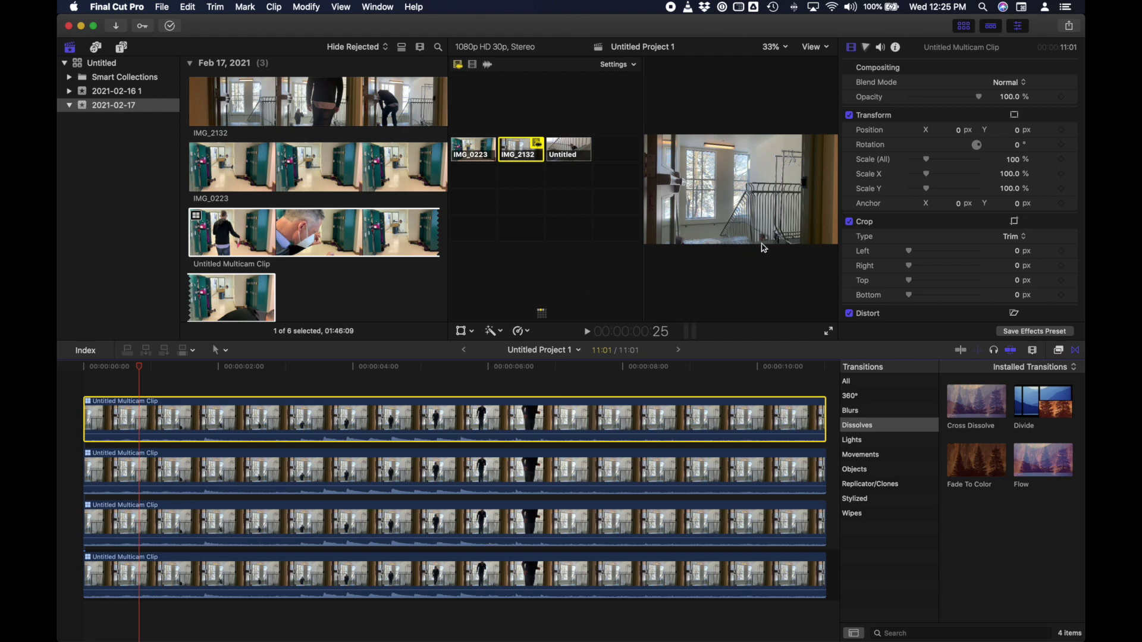
Set the top layer's Crop Left to 567 px and Crop Right to 655 px
click(910, 254)
drag(911, 256, 953, 279)
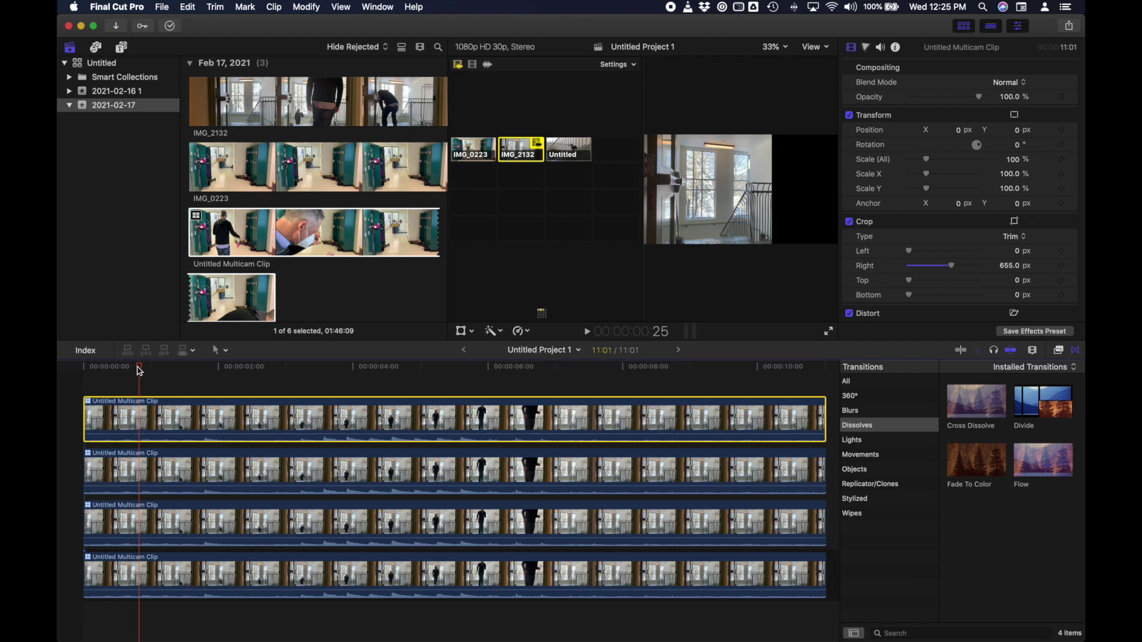
drag(139, 370, 526, 439)
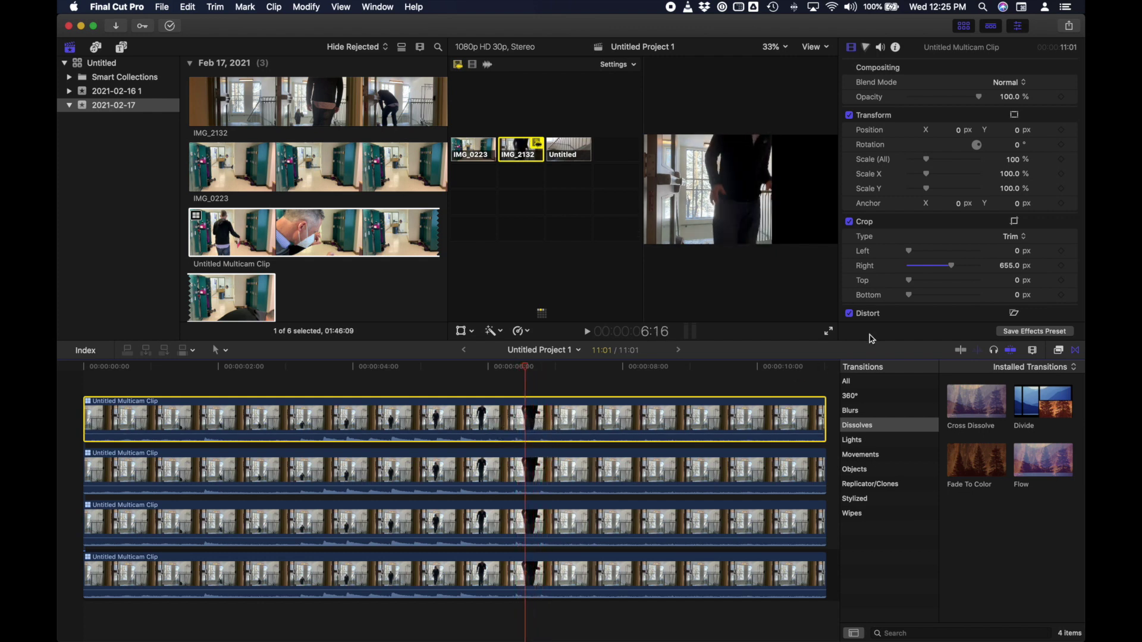
drag(909, 251, 948, 266)
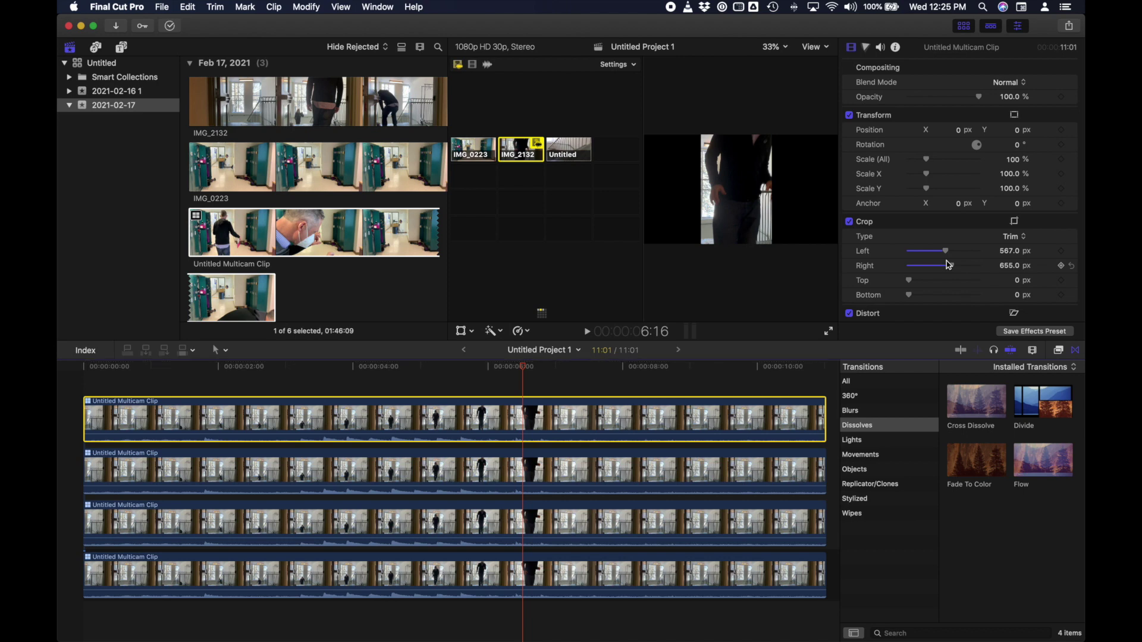
Set the top strip's Position X to 644 px and its Scale (All) to 90%
click(959, 131)
mouse_move(960, 134)
mouse_down()
mouse_move(1029, 134)
mouse_move(960, 134)
mouse_up()
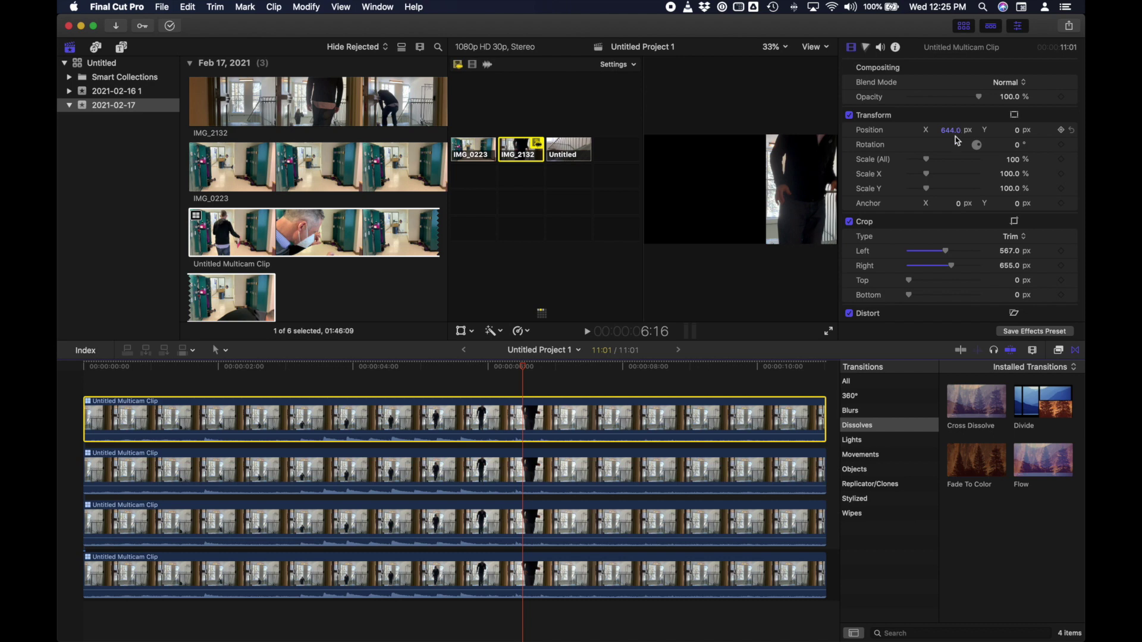
click(1016, 163)
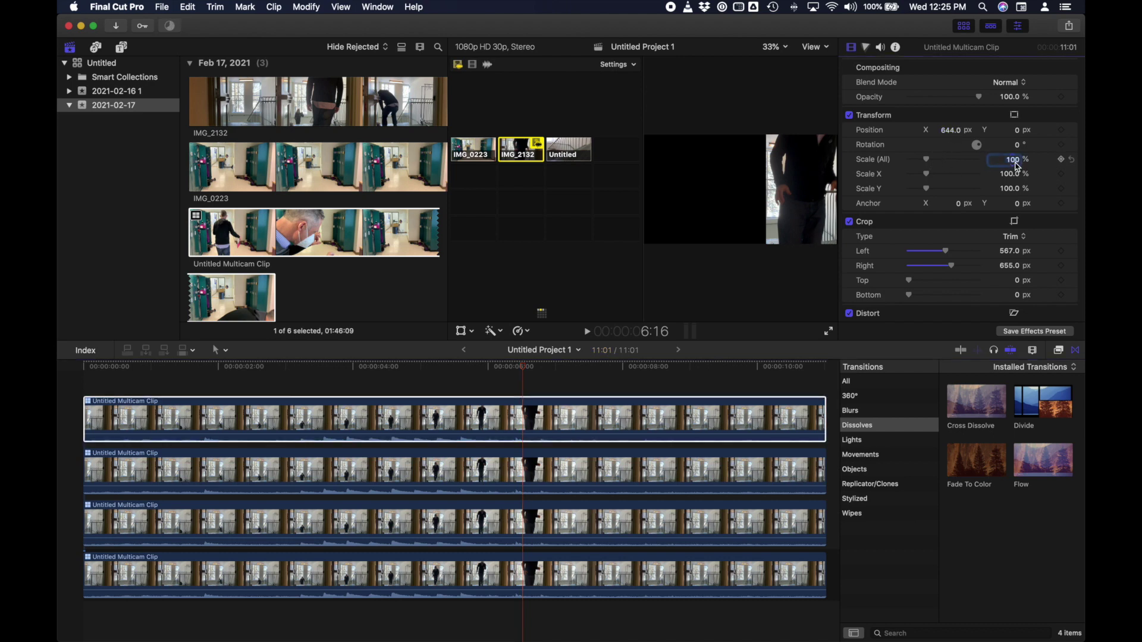
text(90)
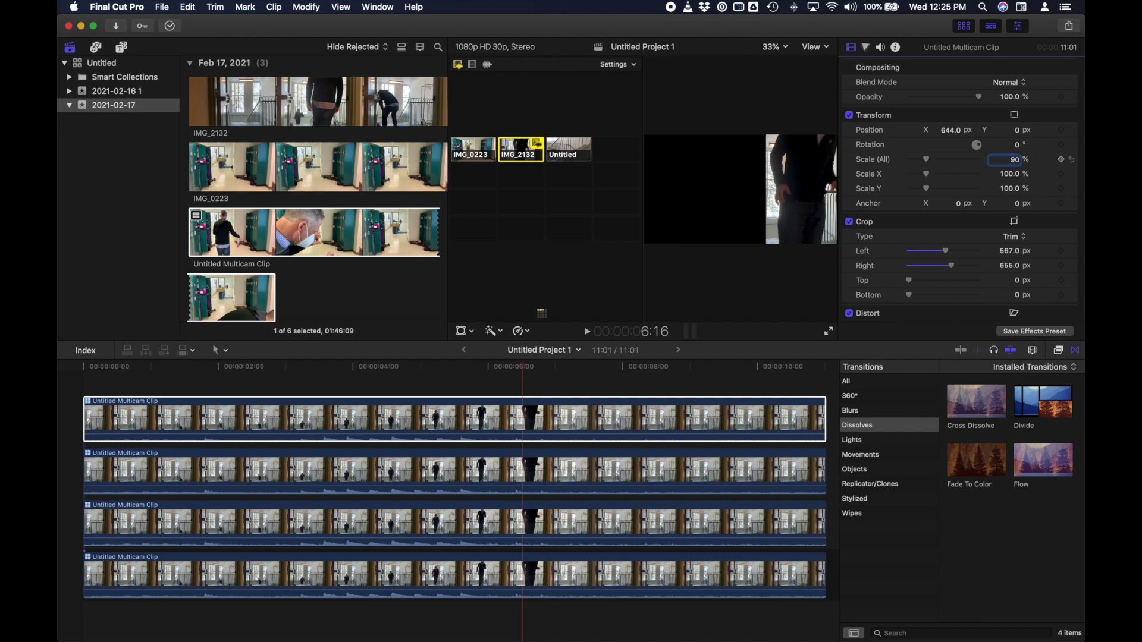
key(Return)
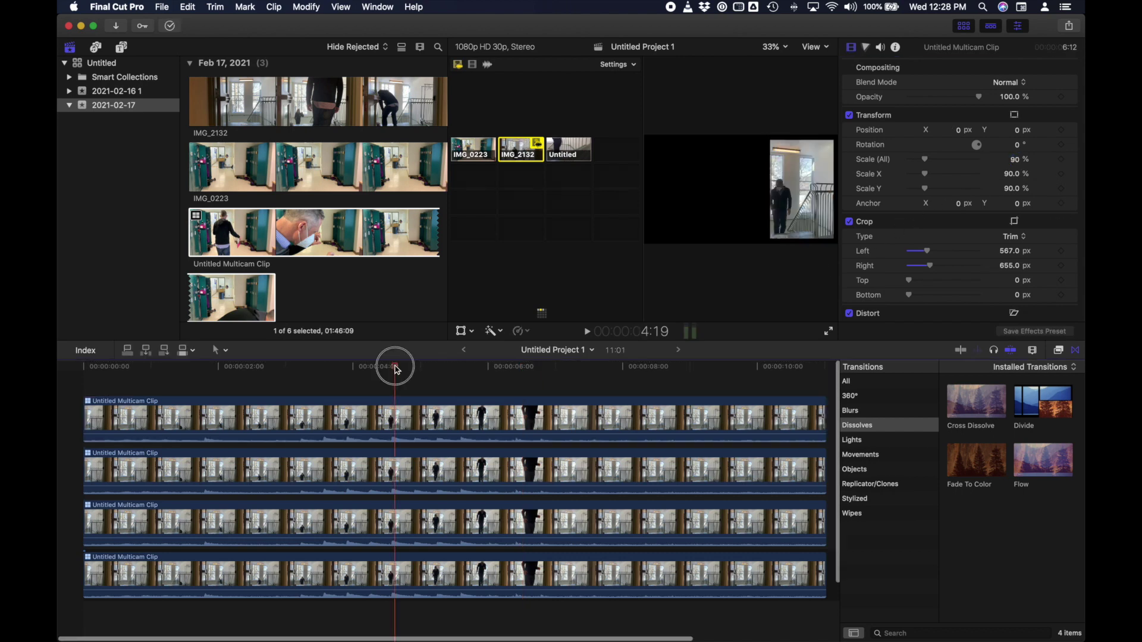
drag(395, 364, 415, 374)
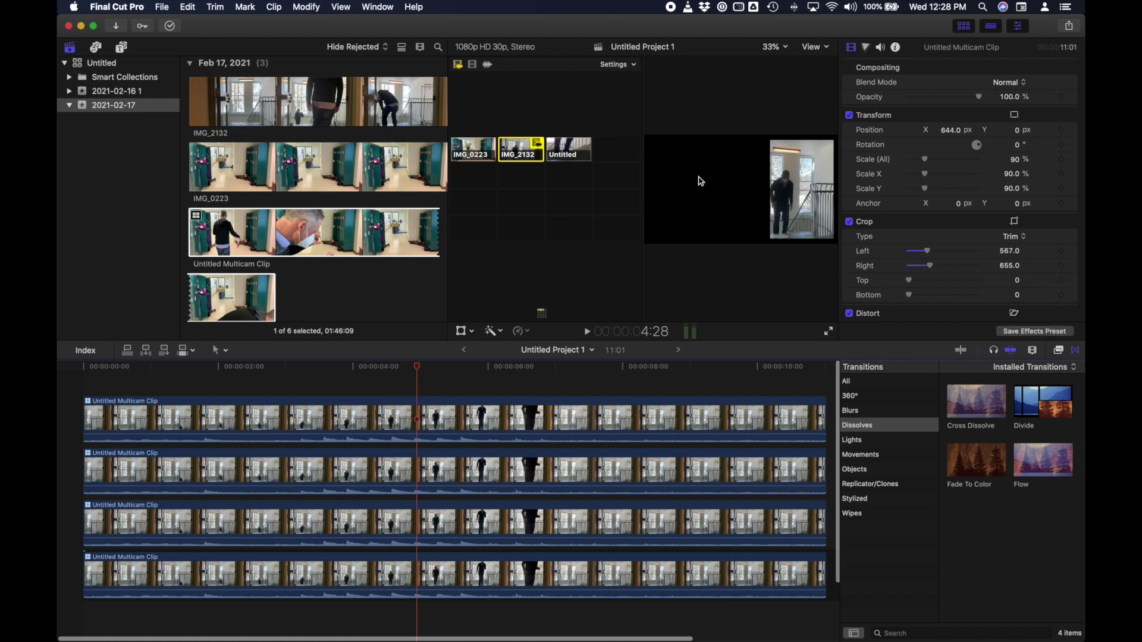
Select the second multicam layer and try the Untitled angle, reverting it to IMG_2132
click(420, 372)
drag(420, 373, 393, 372)
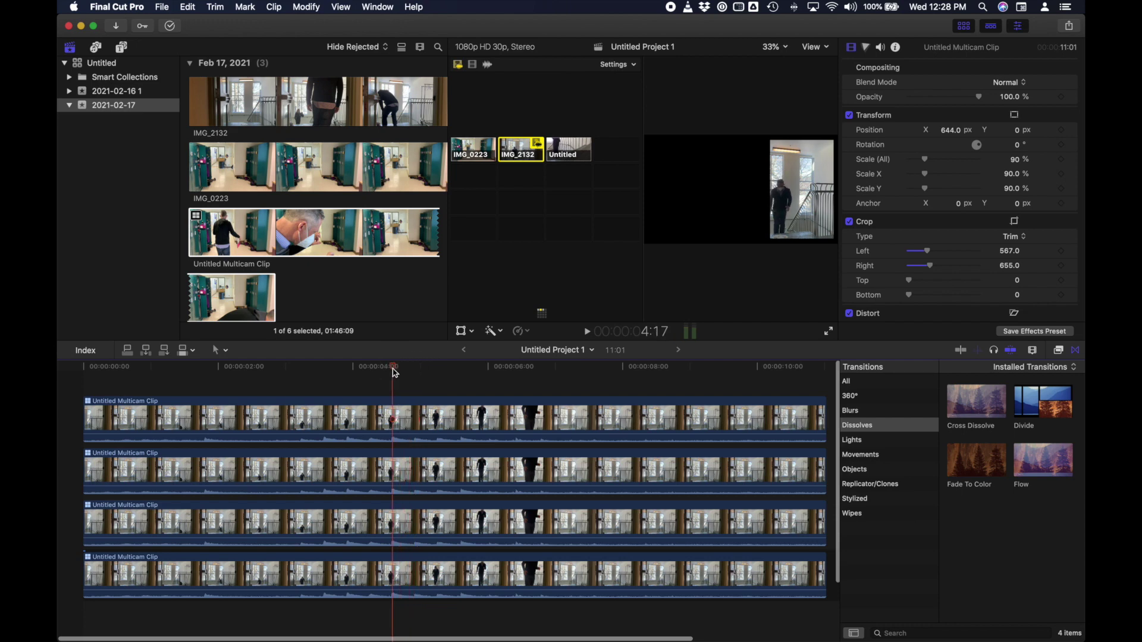
click(375, 459)
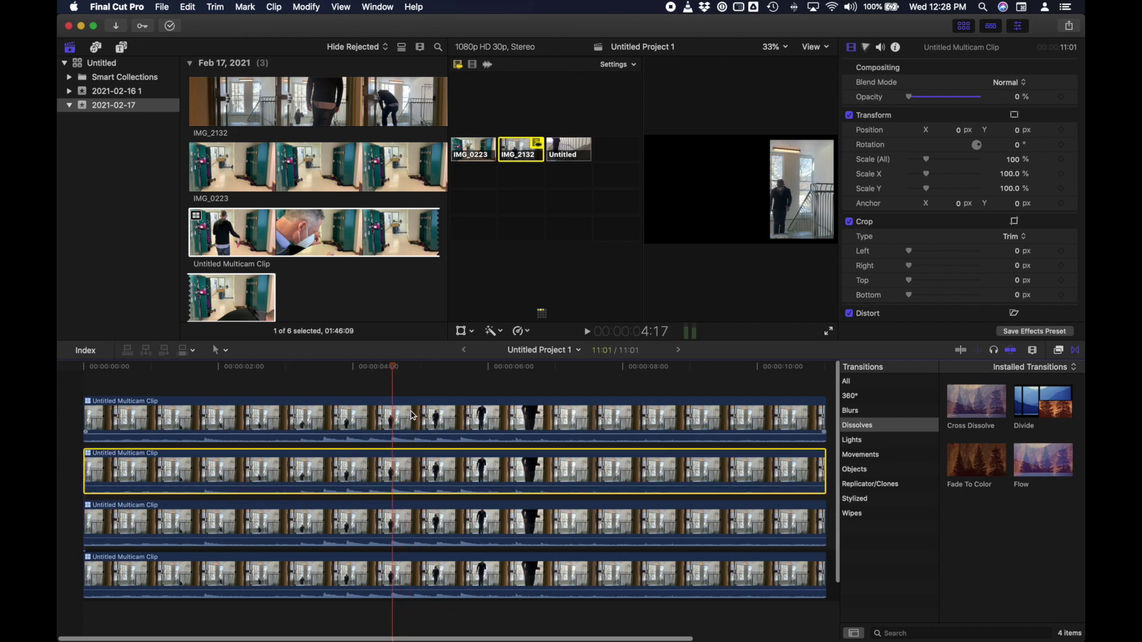
drag(394, 364, 82, 364)
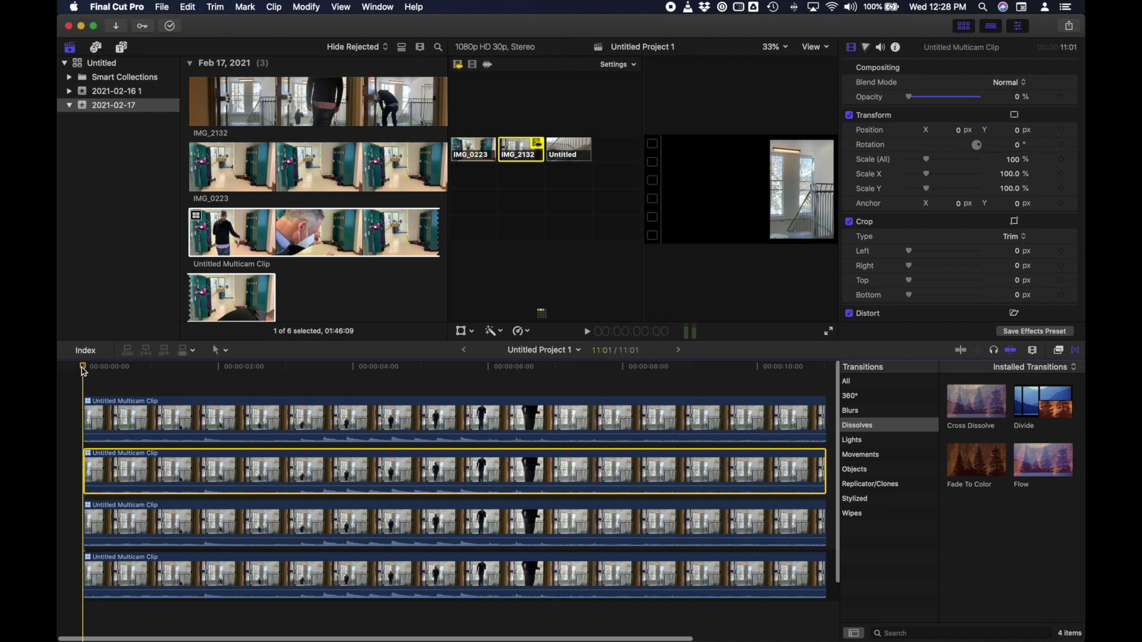
click(574, 152)
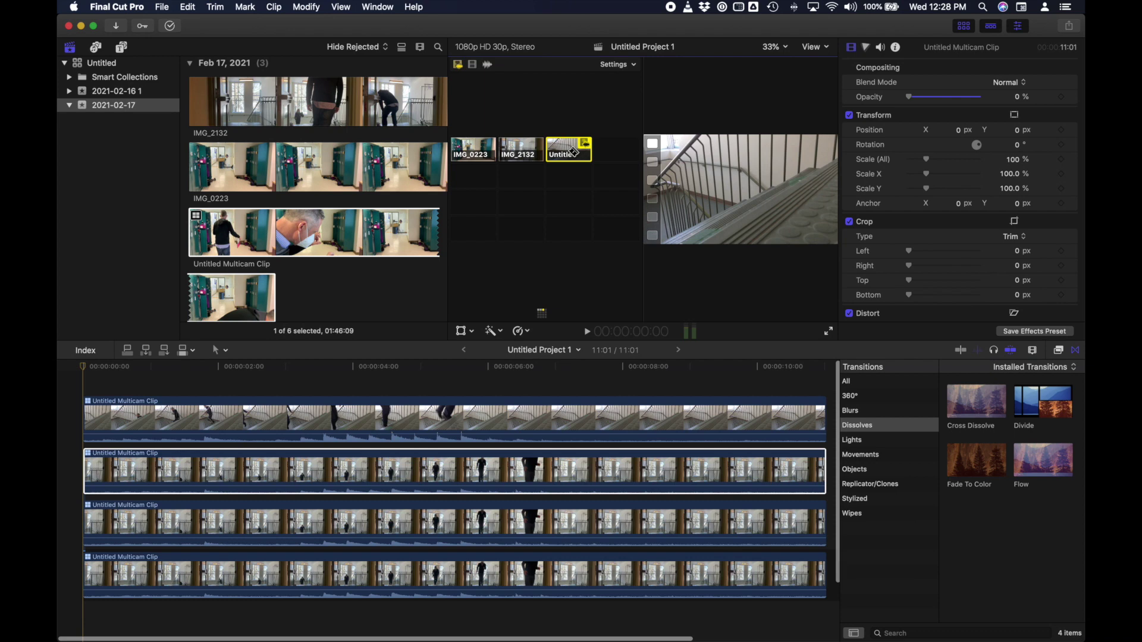
key(super+z)
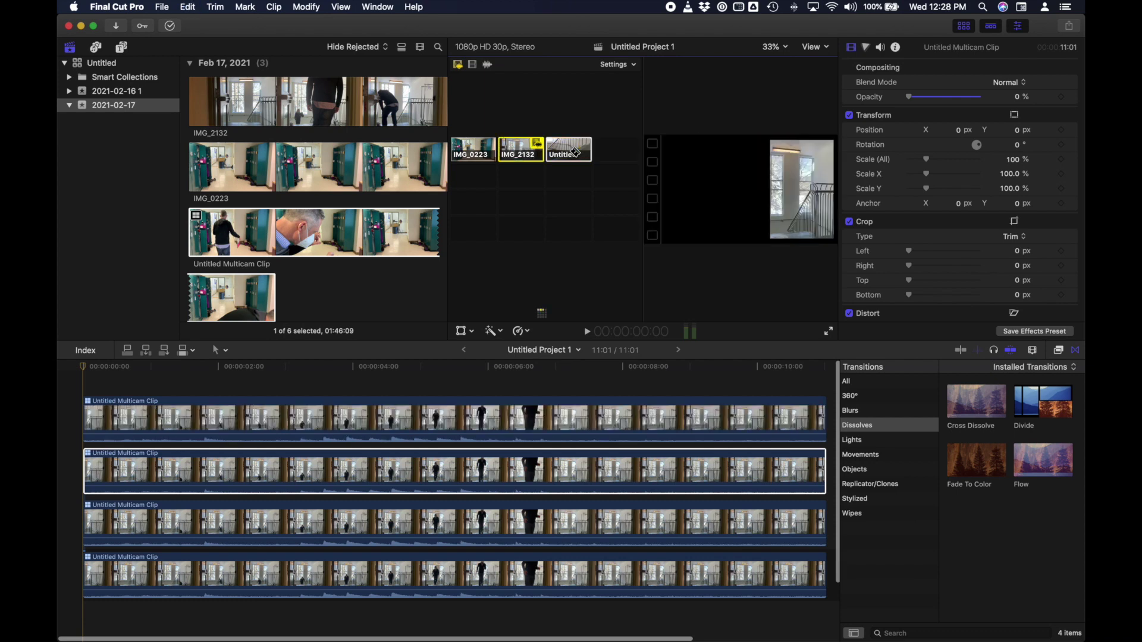
click(130, 466)
double_click(130, 466)
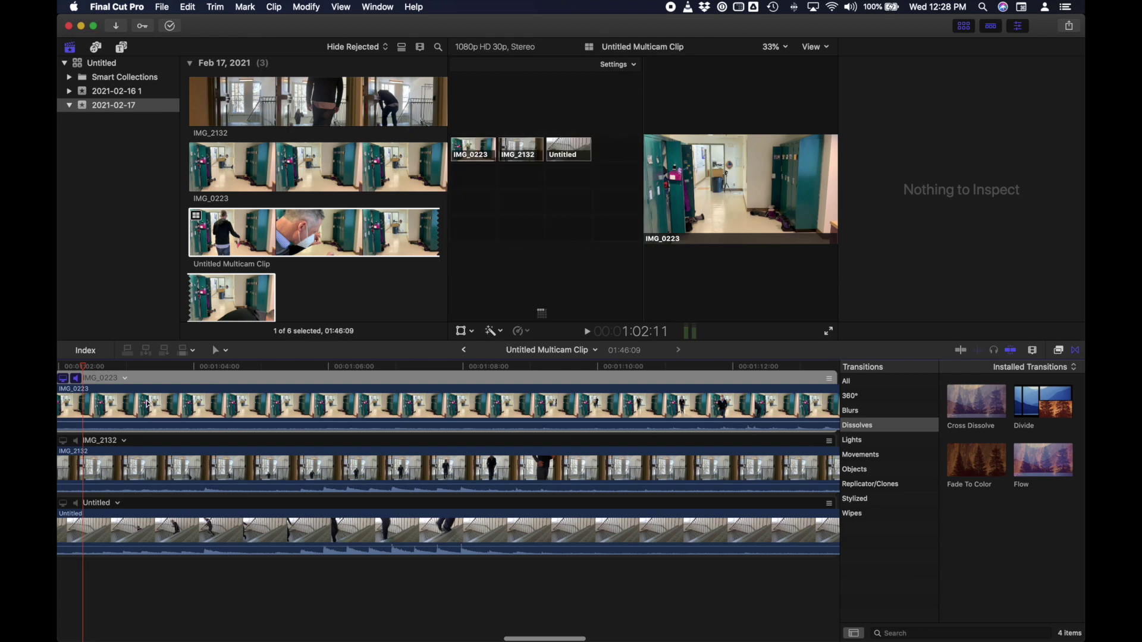
click(464, 350)
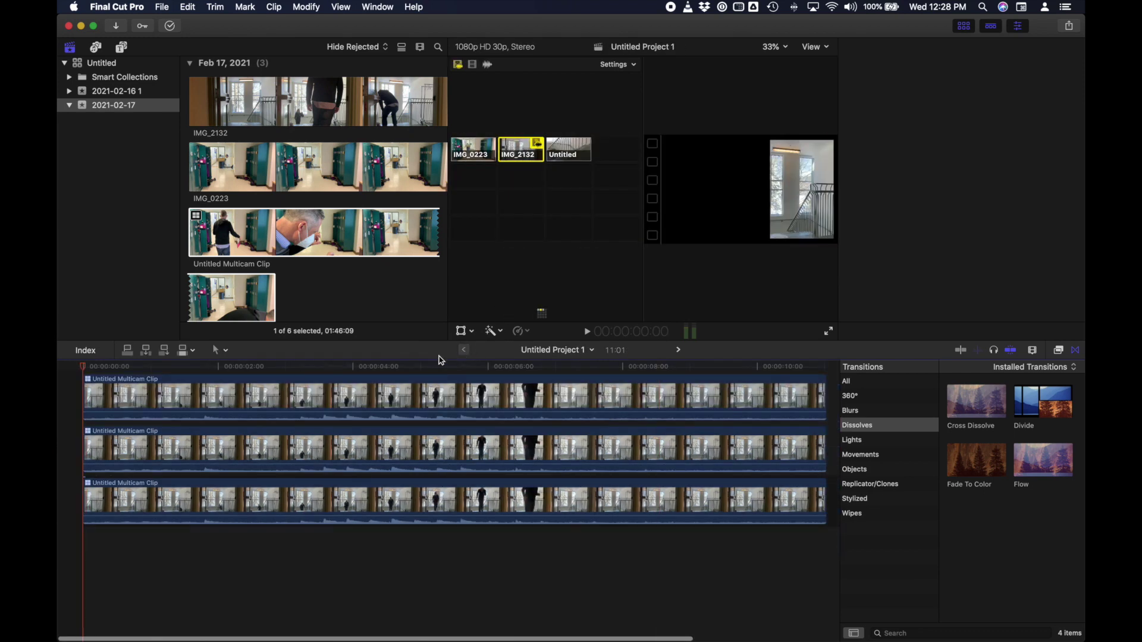
key(super+v)
Move the second multicam layer up one lane, keeping its original angle
click(141, 462)
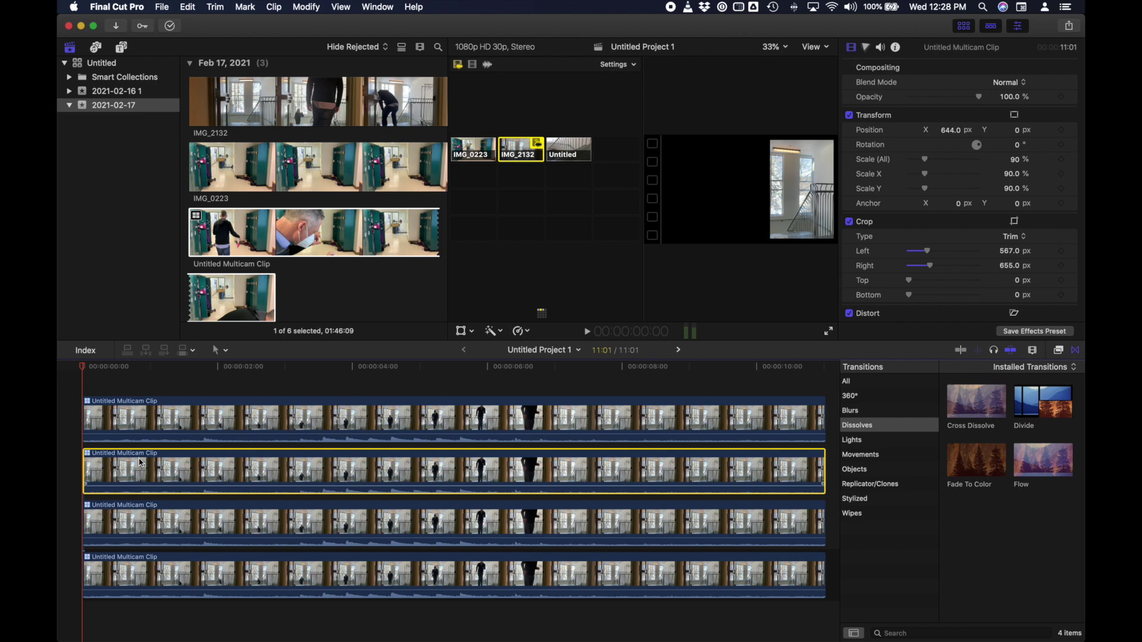
click(580, 153)
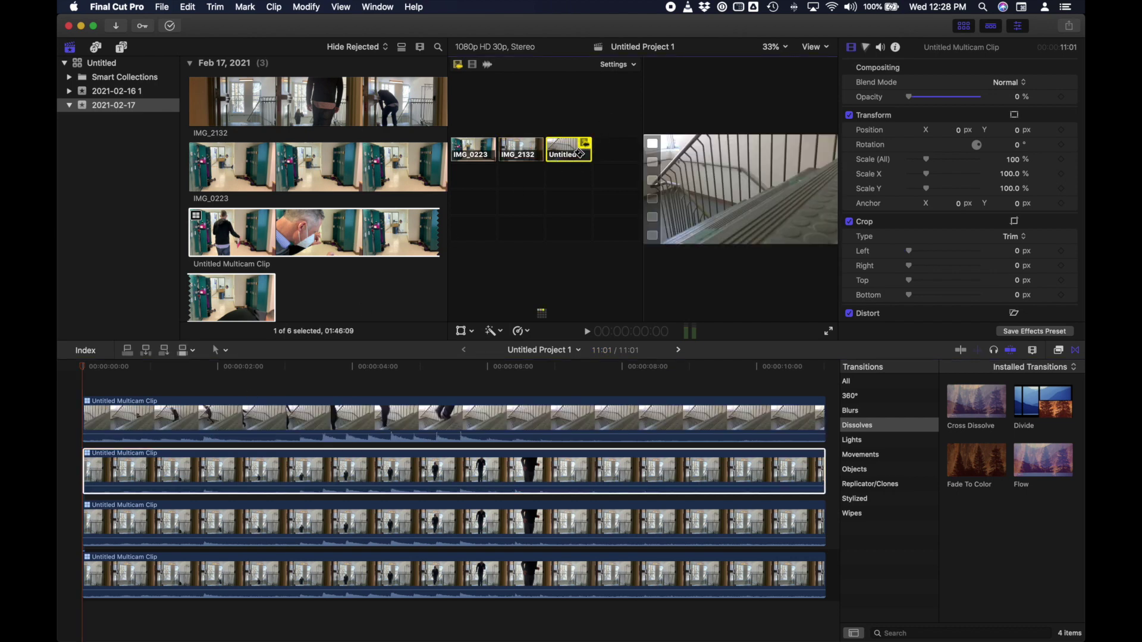
key(super+z)
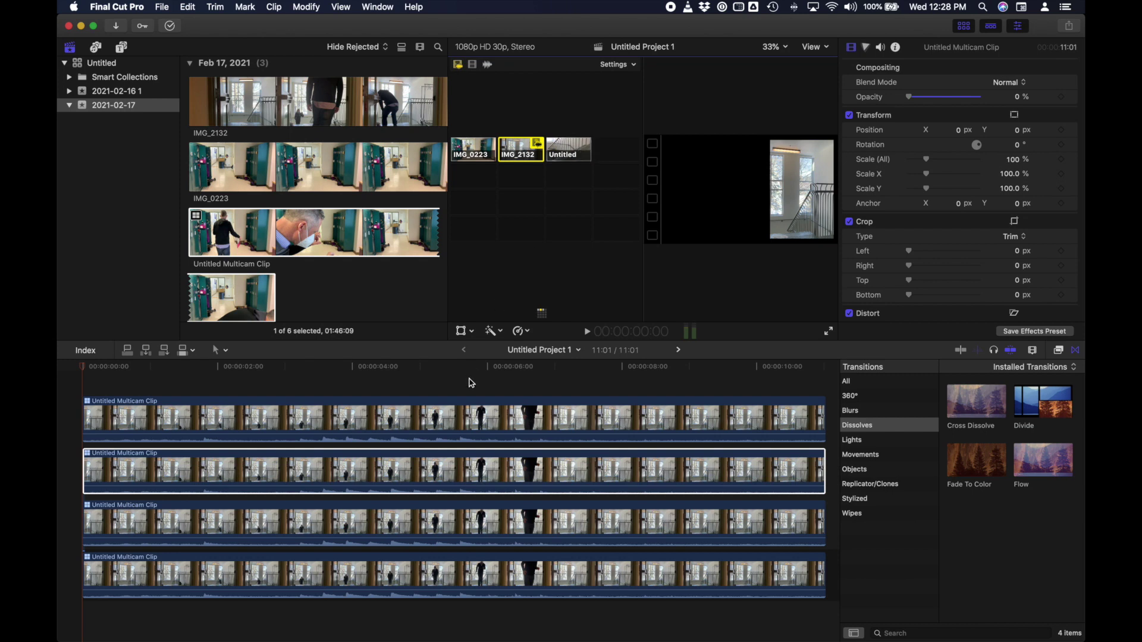
drag(447, 464, 445, 447)
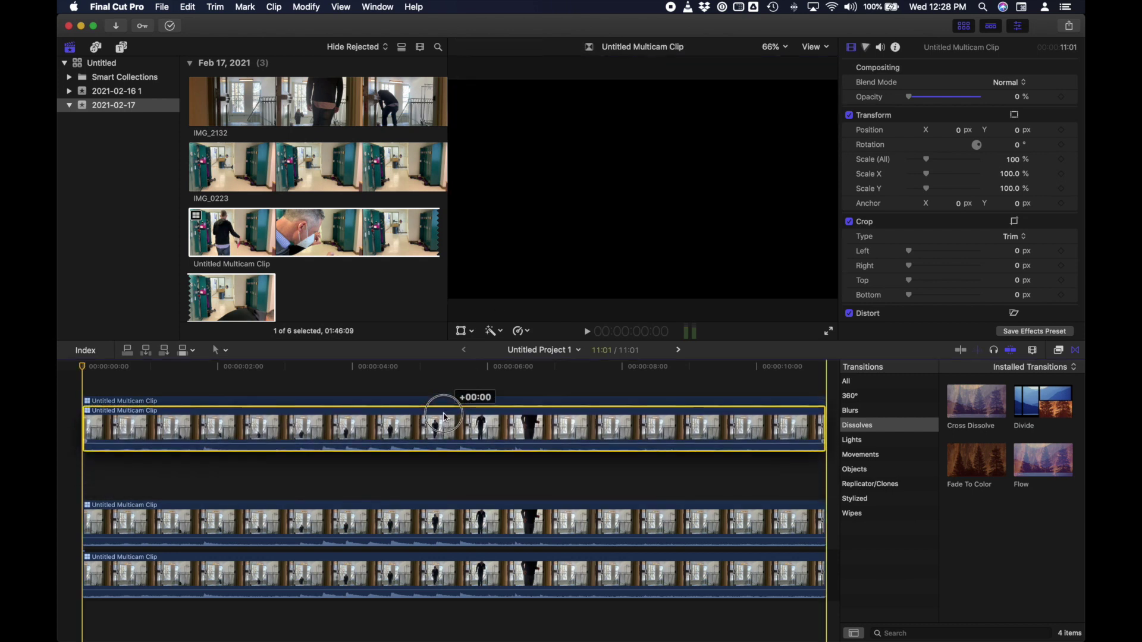
drag(445, 416, 439, 415)
key(shift+super+7)
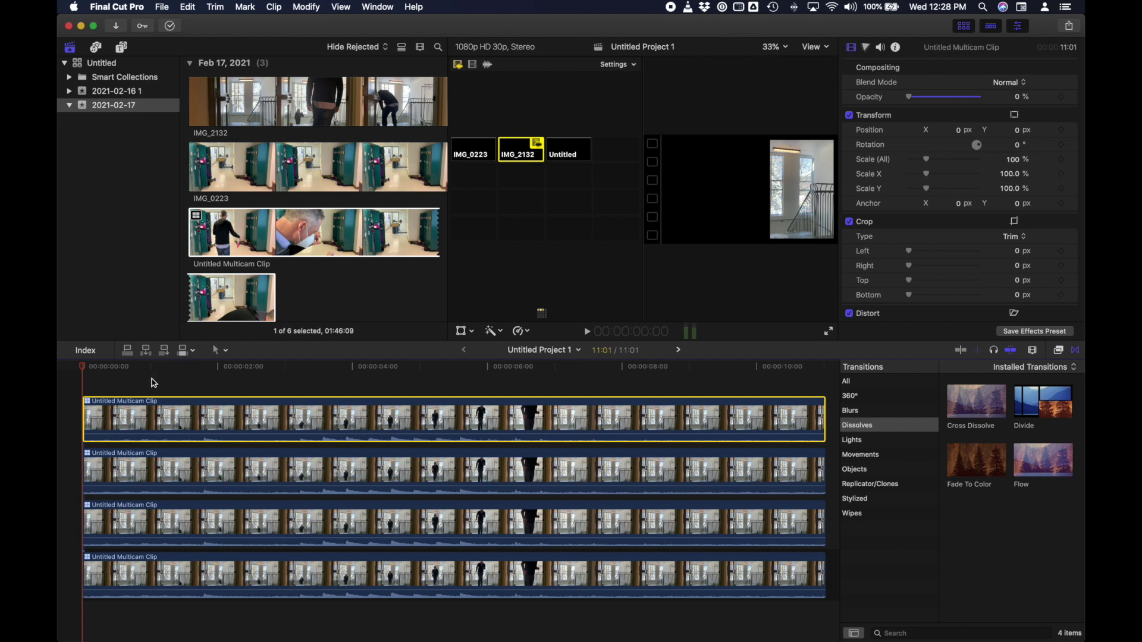
Set the top layer to 100% opacity, switch it to the stairwell angle, and move it to lane two
click(143, 482)
click(145, 427)
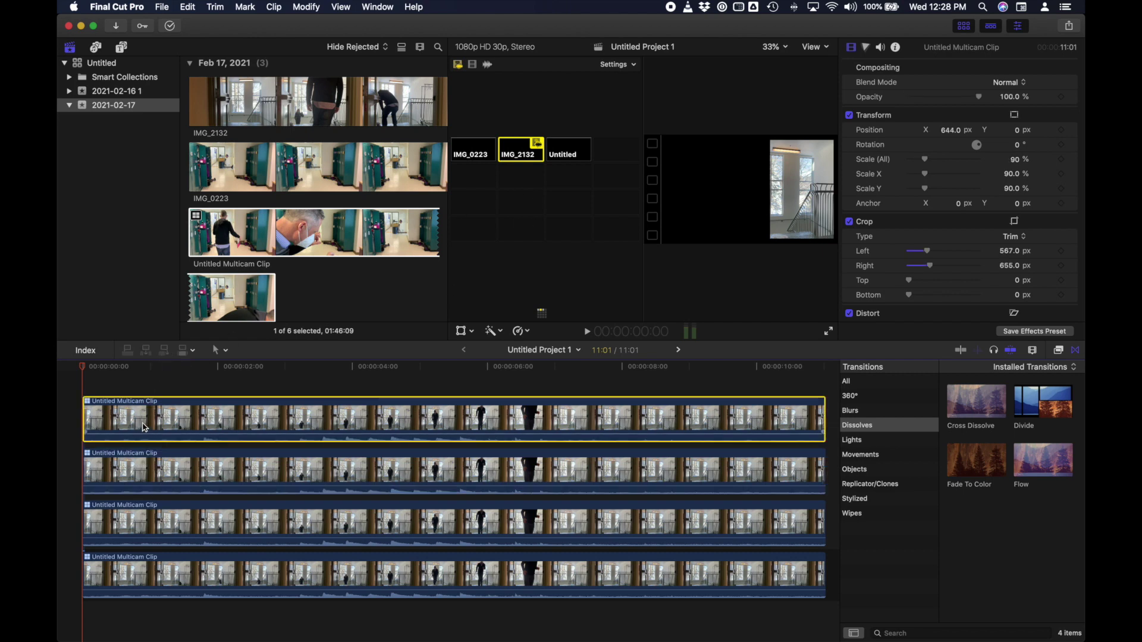
drag(950, 97, 982, 98)
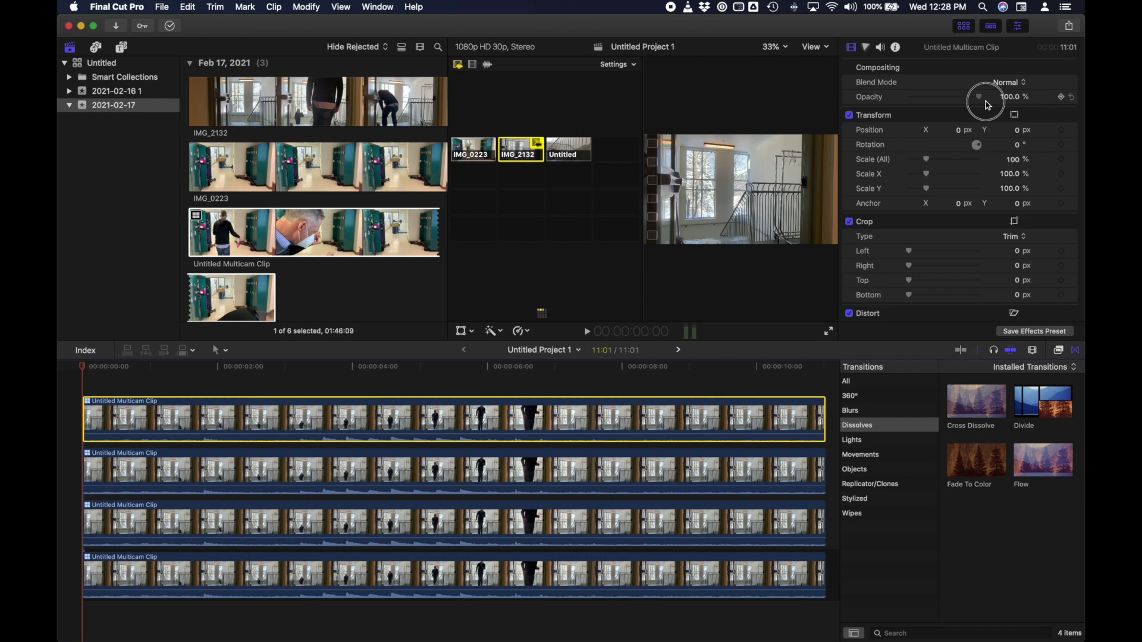
click(572, 155)
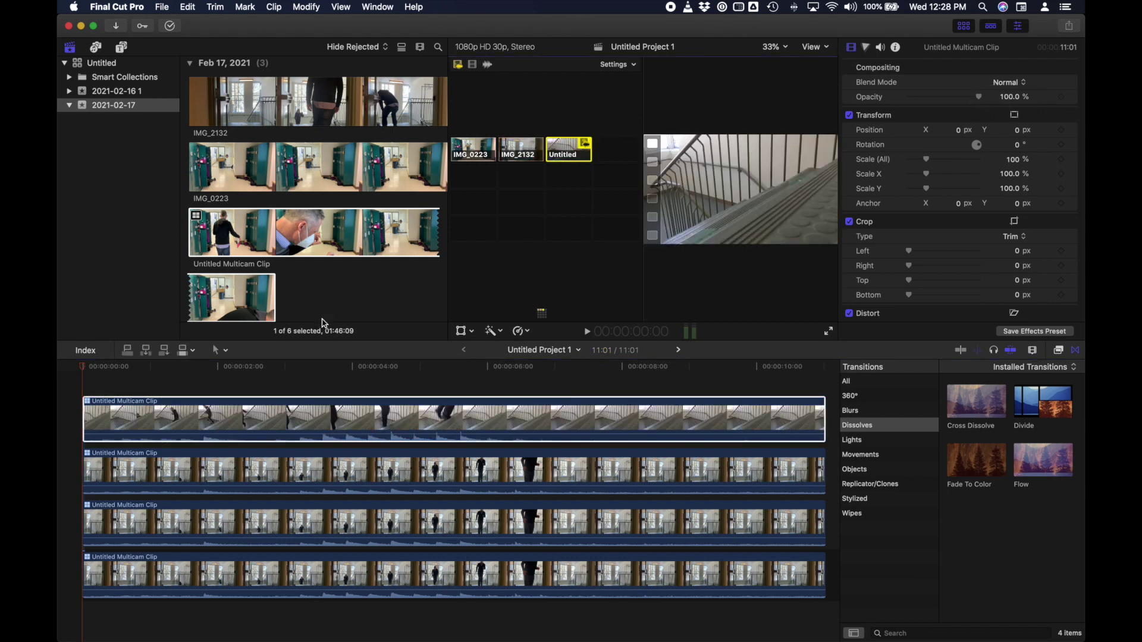
double_click(294, 404)
drag(294, 405, 281, 458)
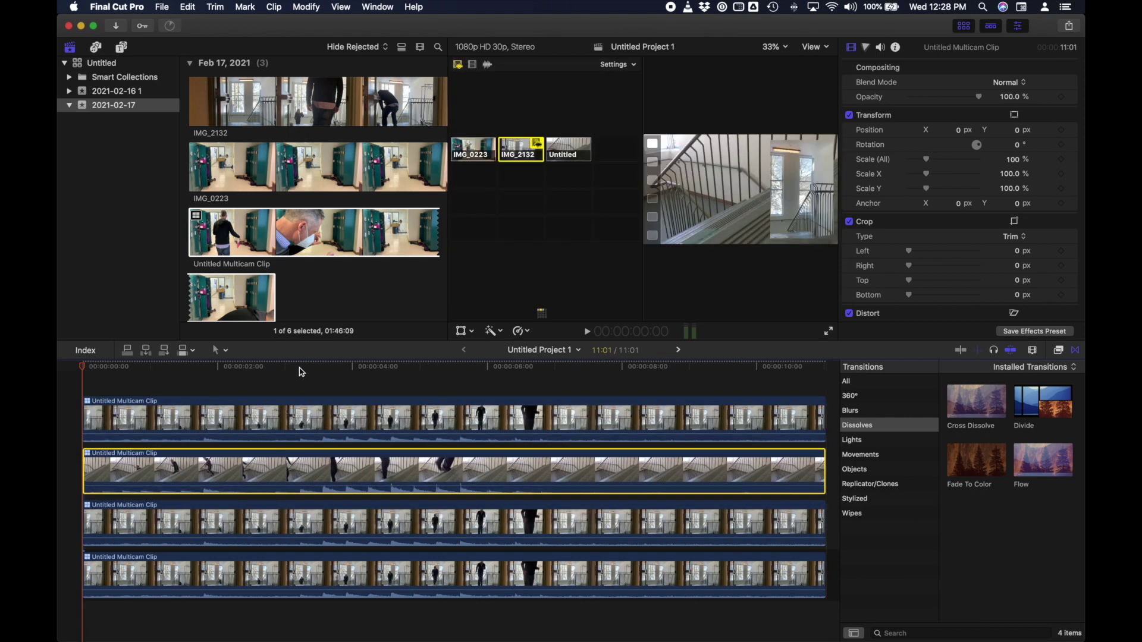
drag(301, 372, 363, 406)
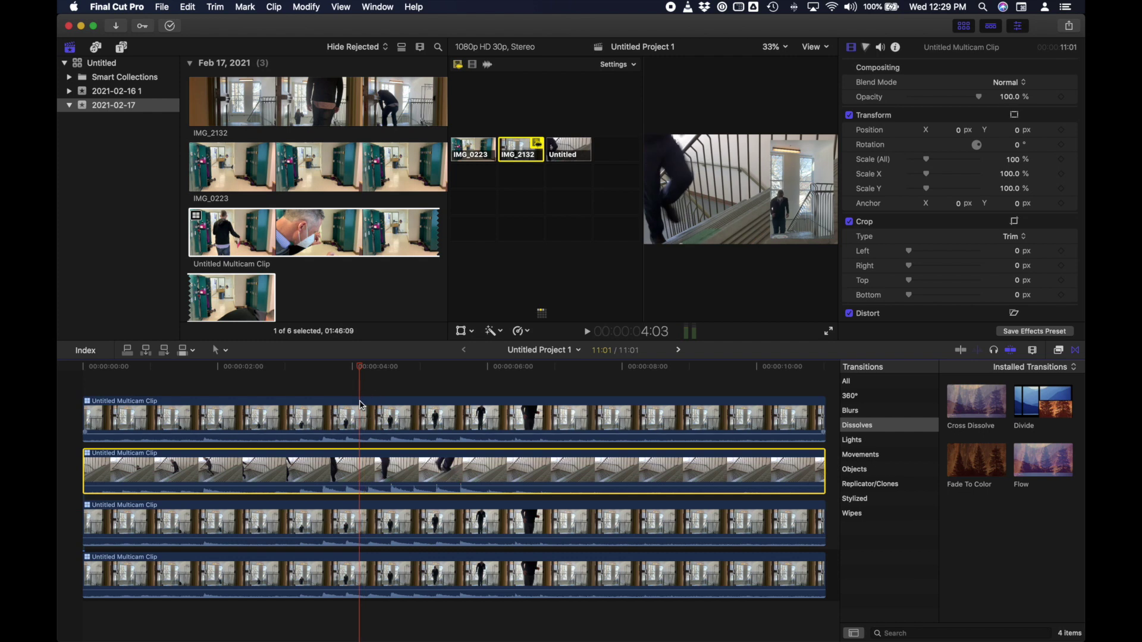
Blade the stairwell clip at 4:03 and delete the part before the cut
click(361, 463)
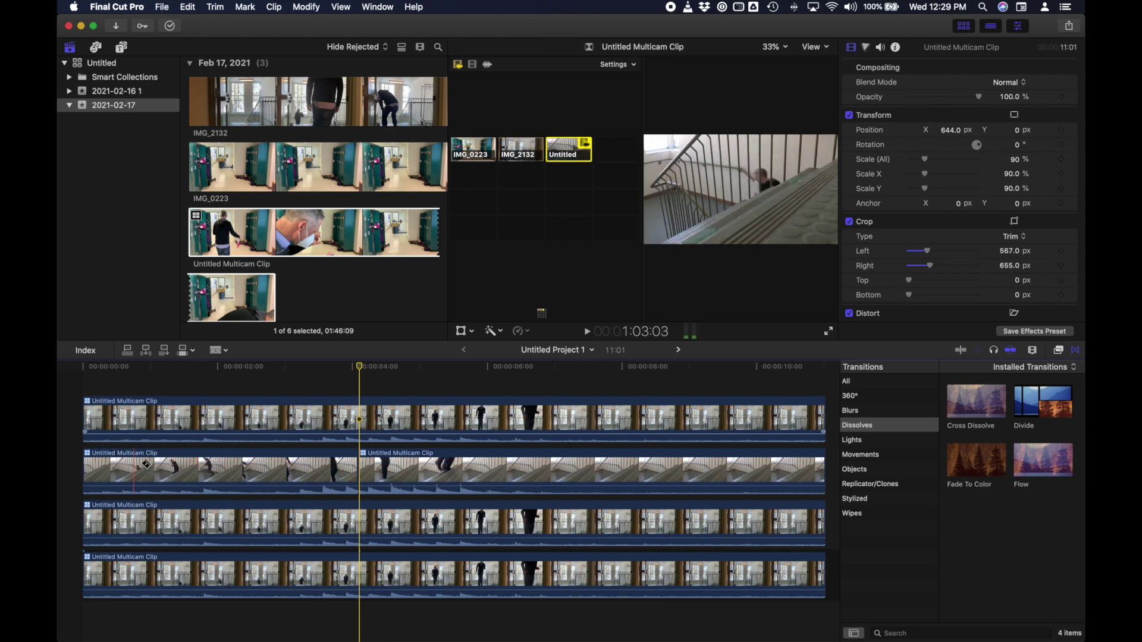
key(a)
click(246, 468)
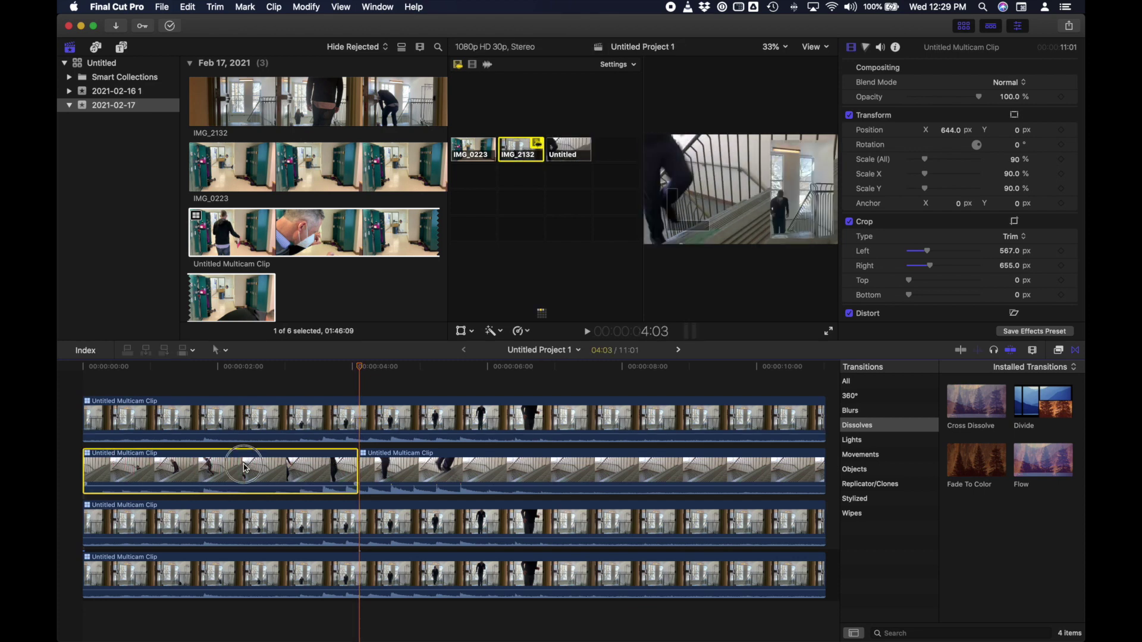
key(Delete)
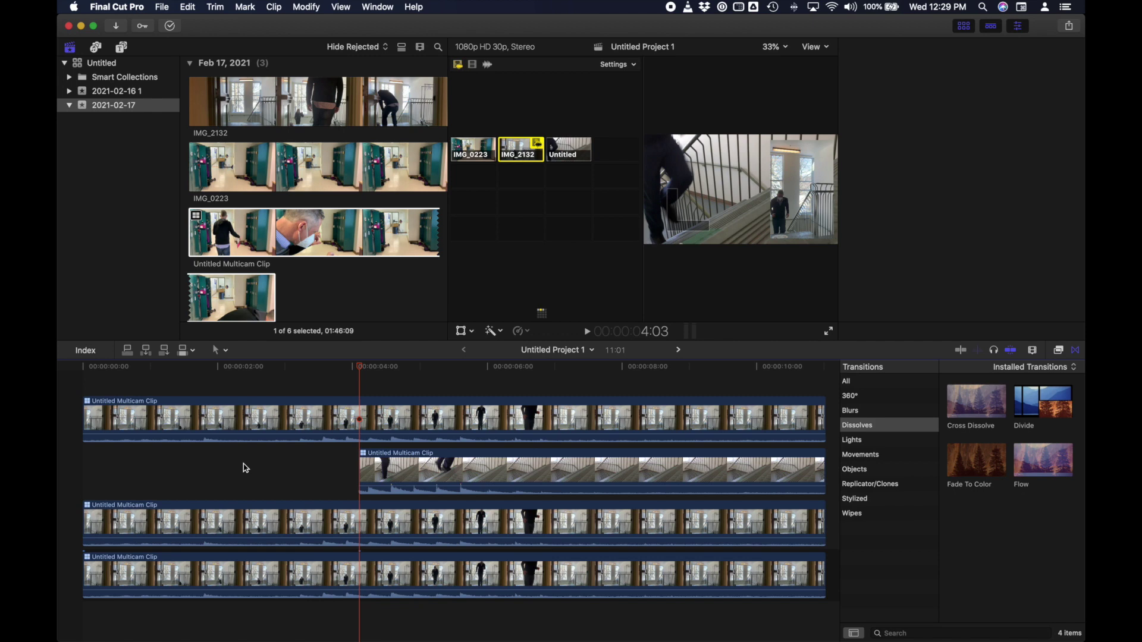
Blade the stairwell clip at 5:22 and delete the piece after the cut
drag(364, 370, 472, 420)
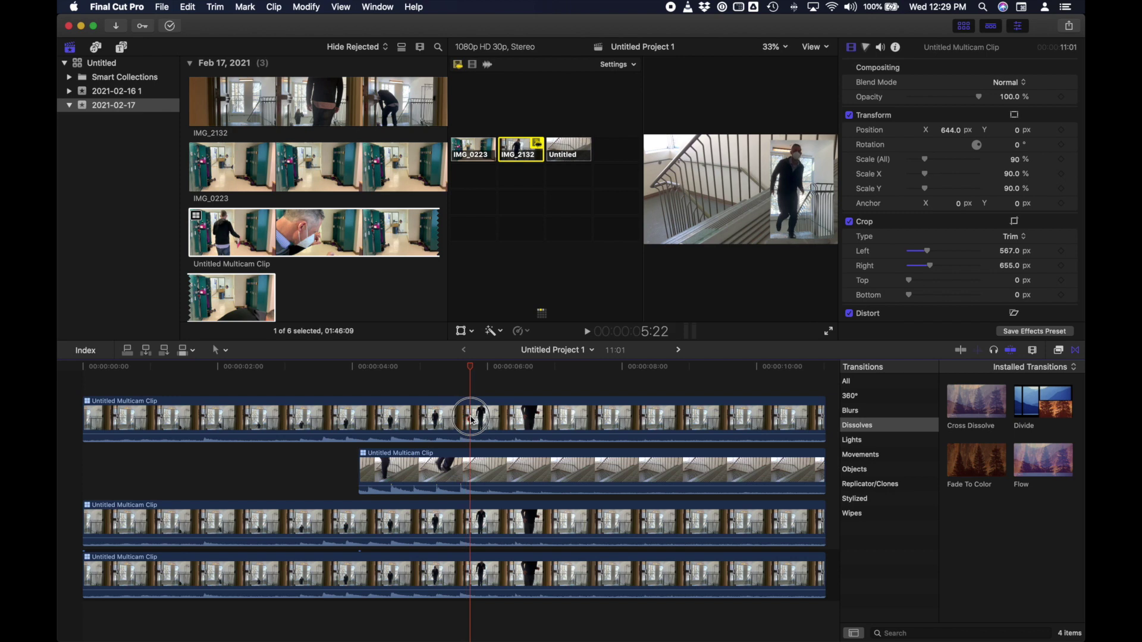
click(472, 420)
click(473, 476)
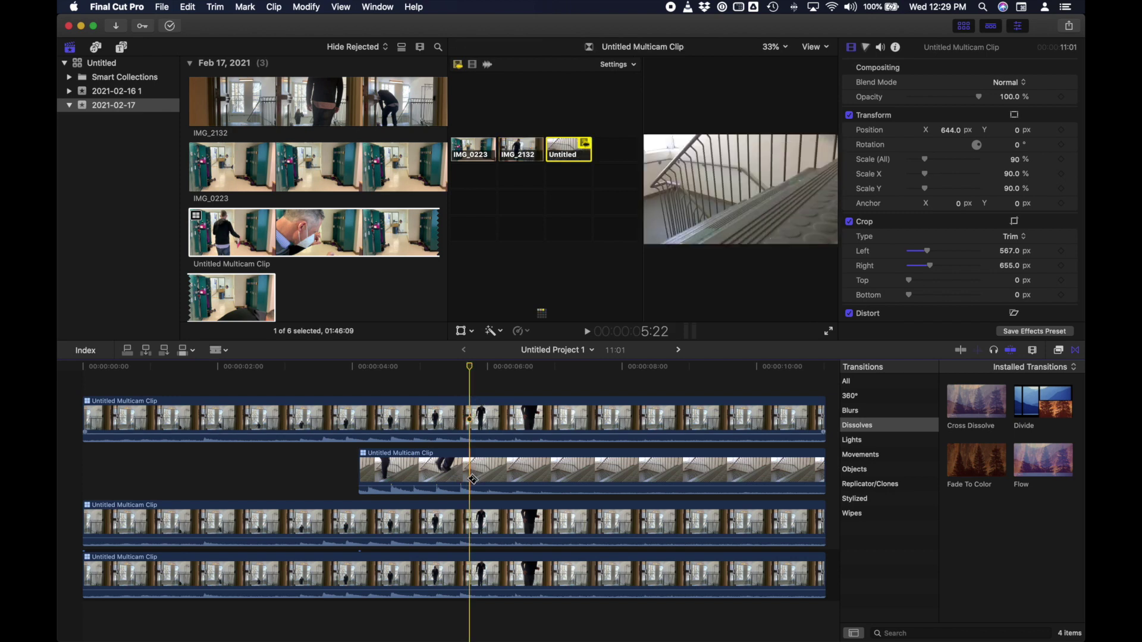
key(2)
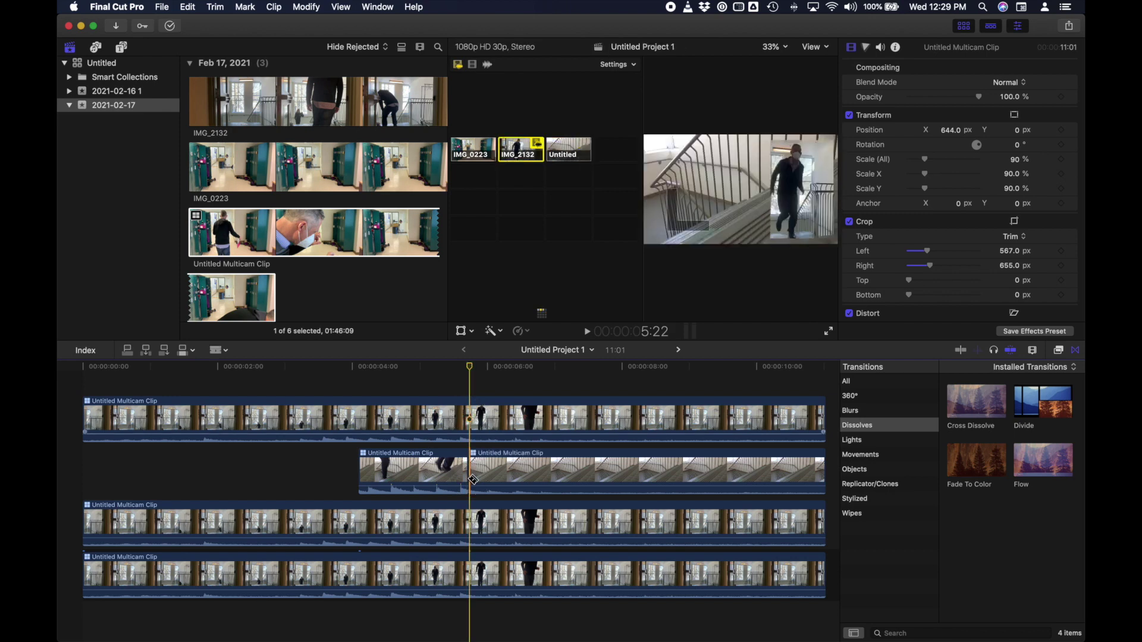
click(477, 480)
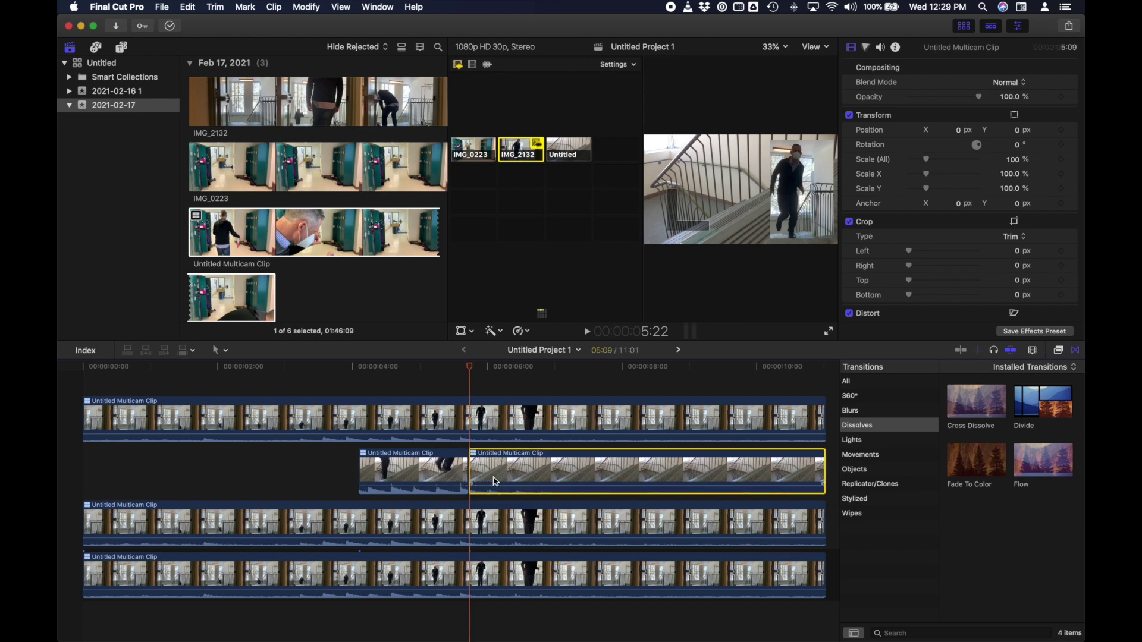
key(Delete)
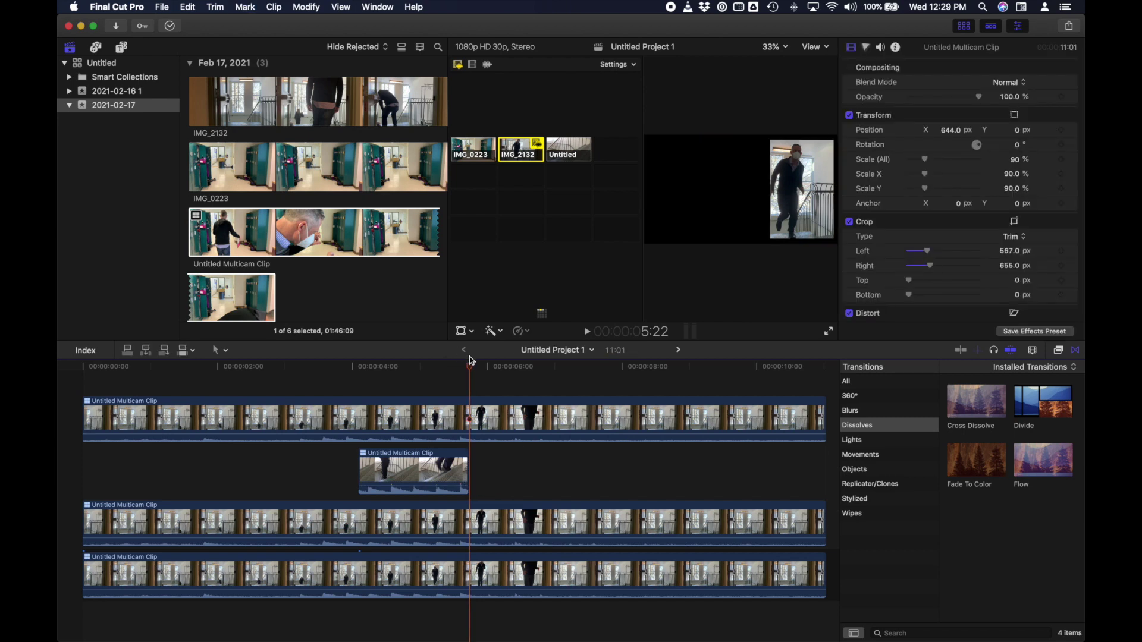
Scale the short stairwell piece to 90%, with Crop Left 4 px and Crop Right 686 px
drag(472, 360, 387, 361)
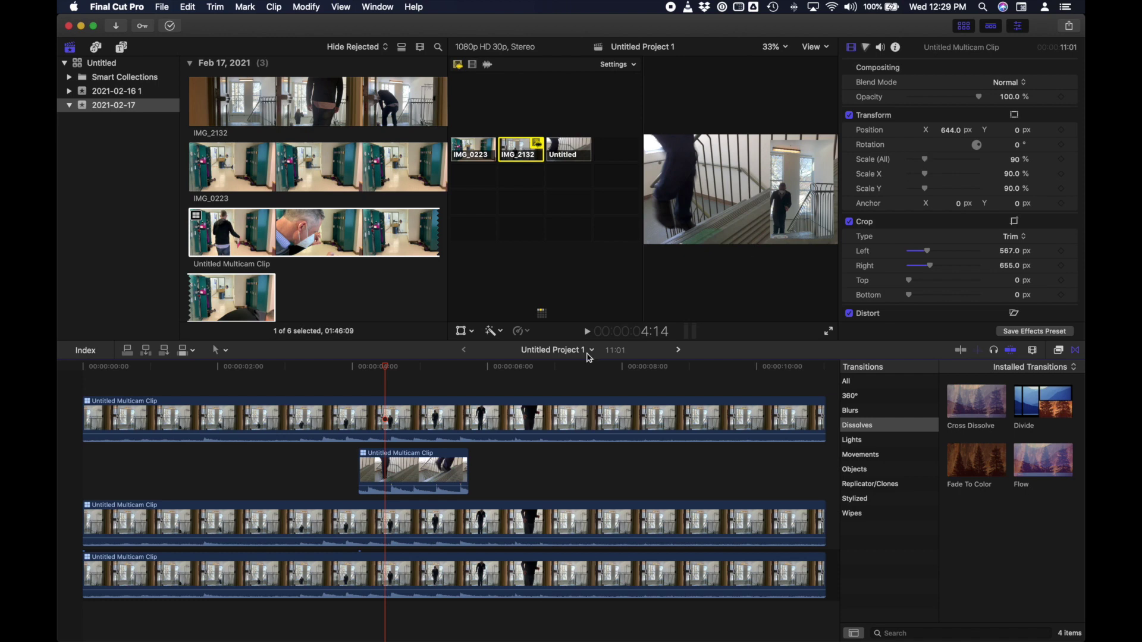
click(423, 455)
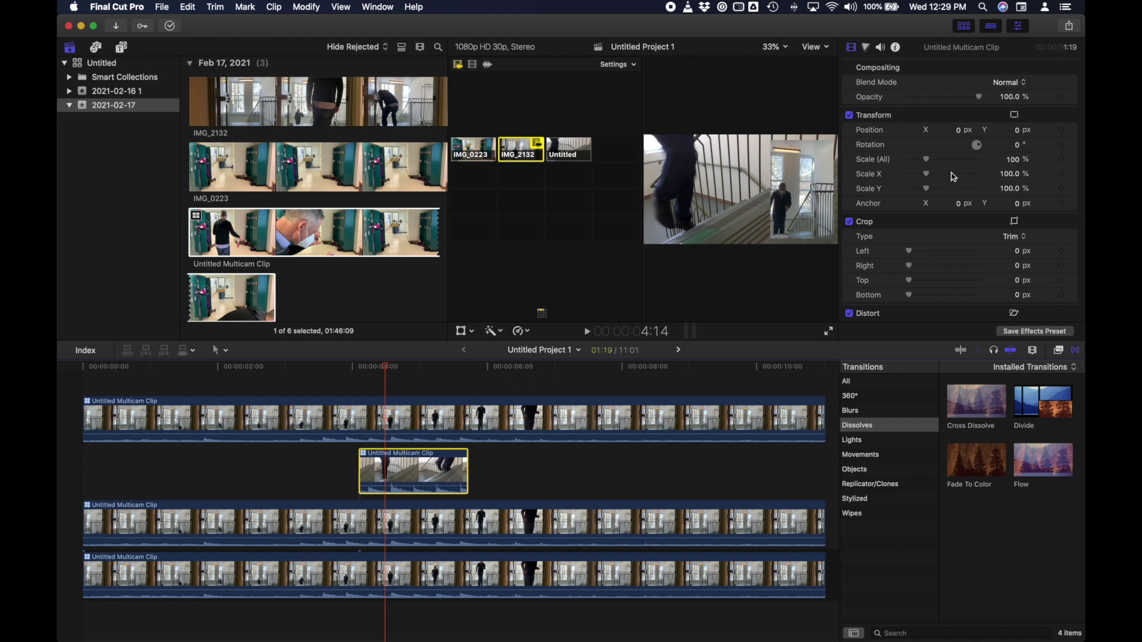
drag(927, 163, 926, 164)
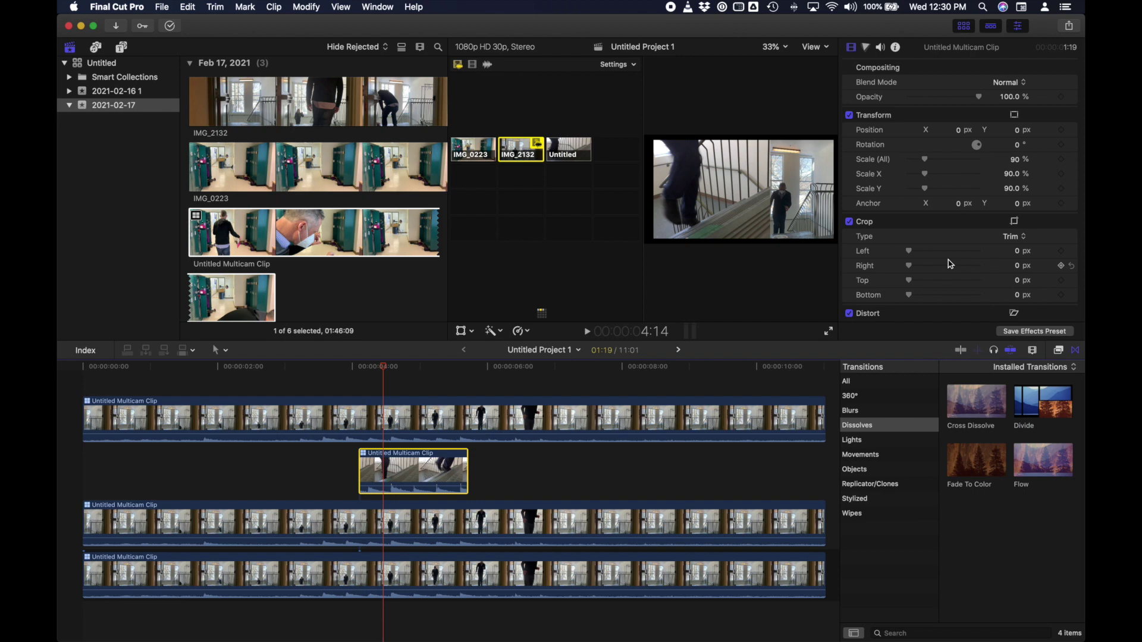
click(914, 256)
drag(913, 256, 956, 276)
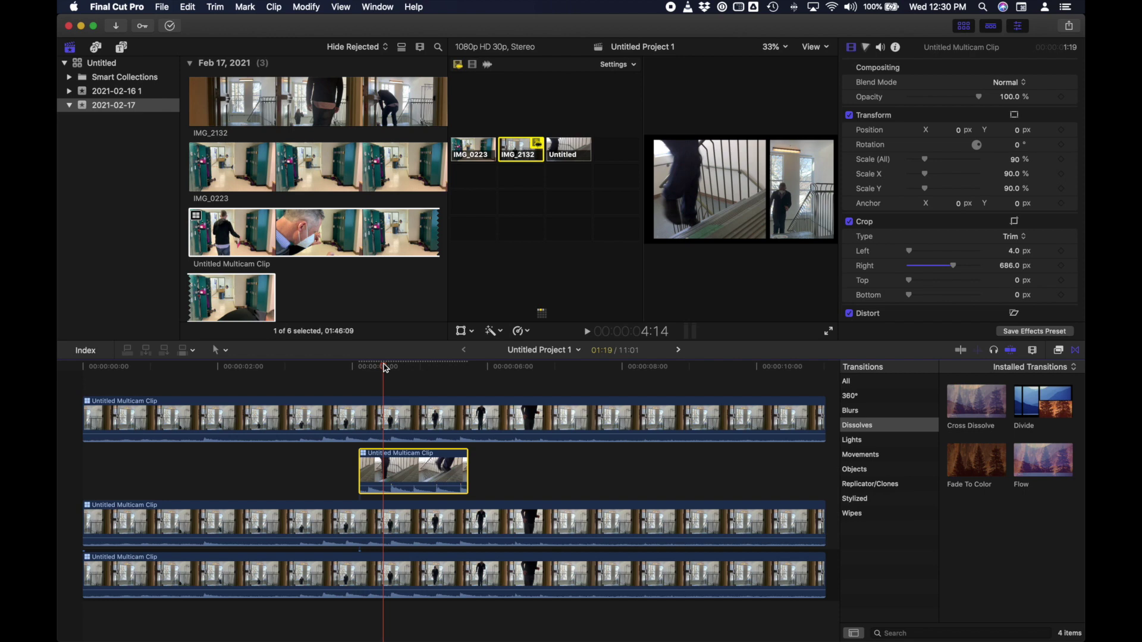
drag(386, 369, 508, 413)
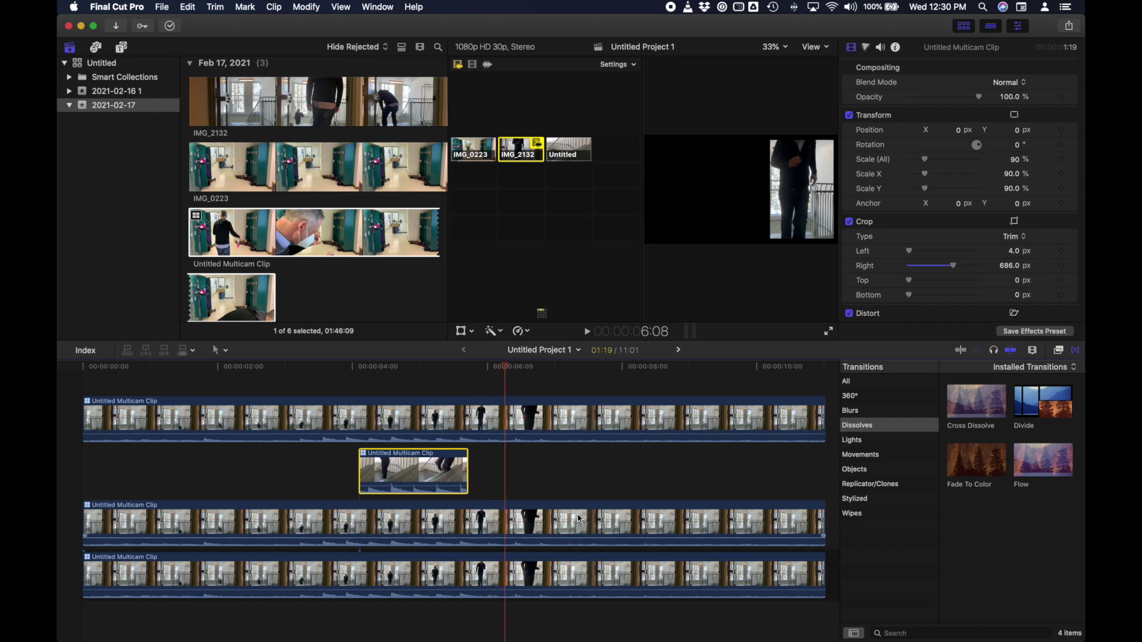
drag(508, 367, 66, 369)
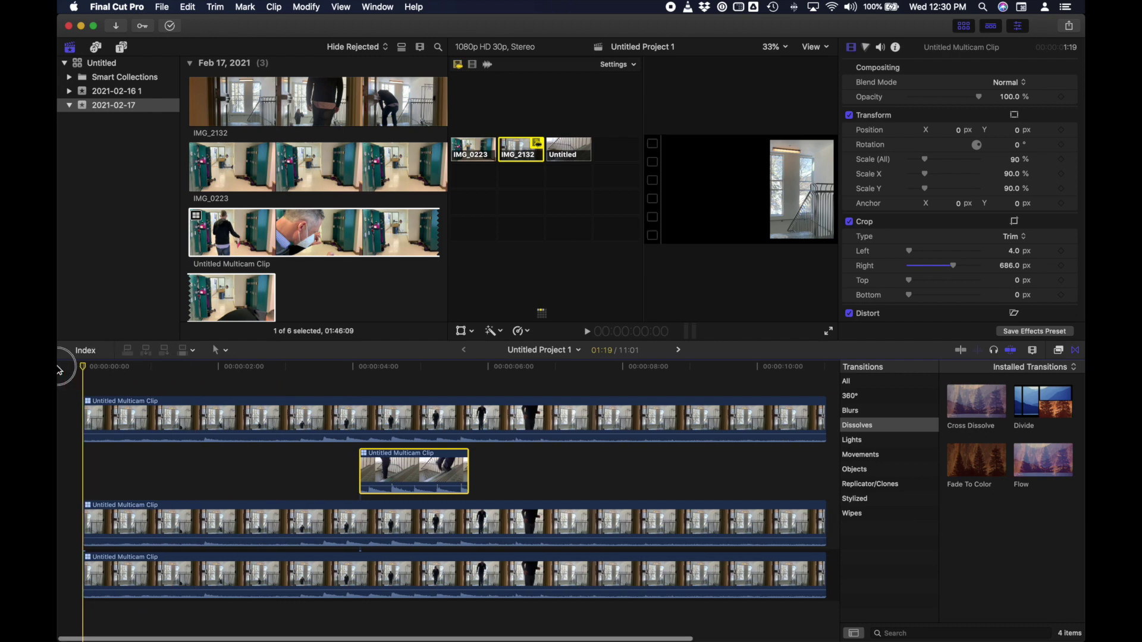
Try the IMG_0223 angle on the third-layer clip, revert it, and move that clip above the others
click(112, 513)
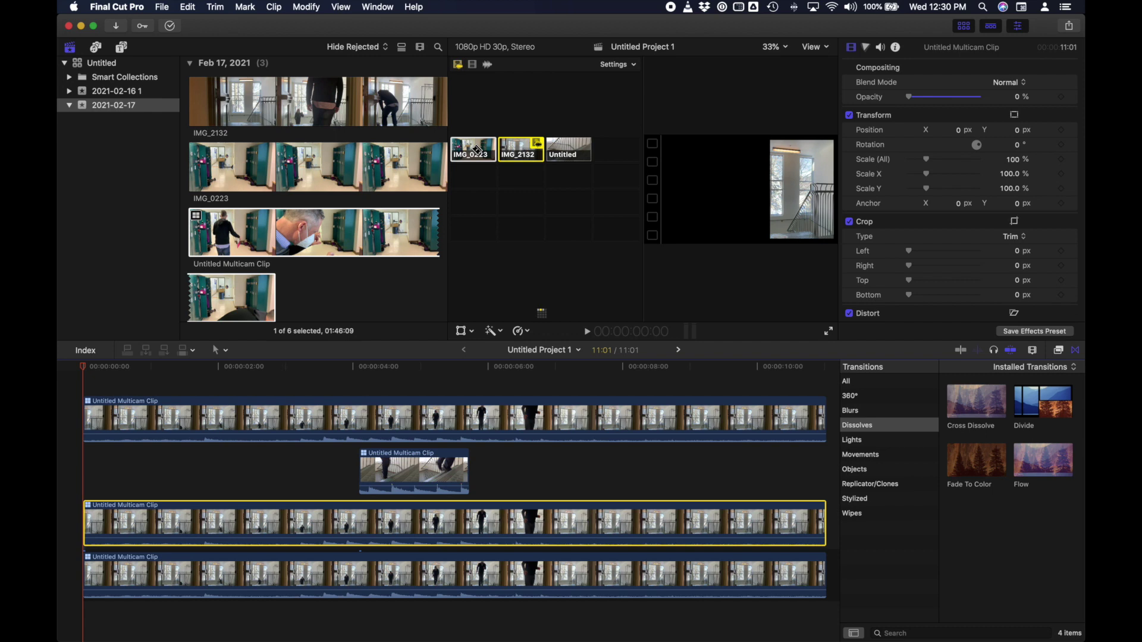
click(478, 151)
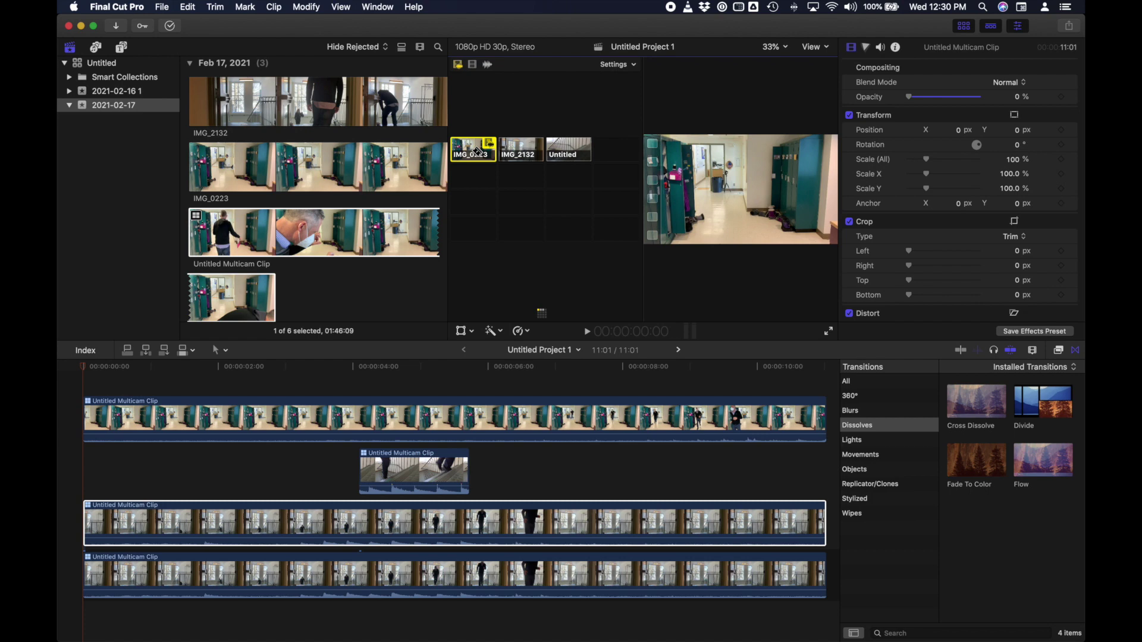
key(2)
drag(345, 533, 345, 370)
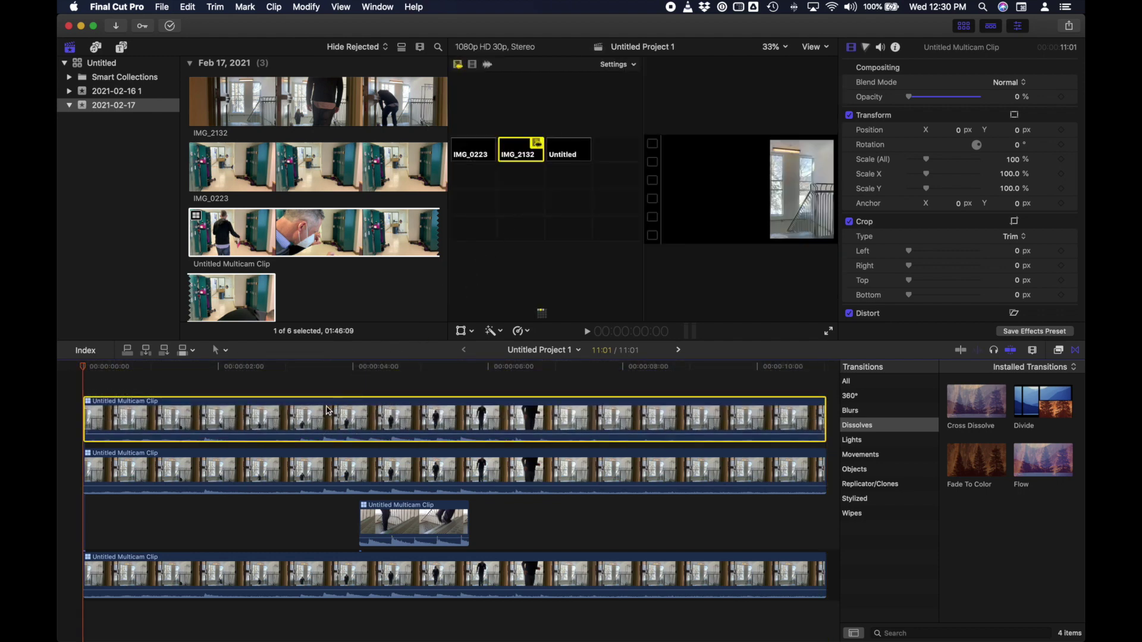
double_click(316, 421)
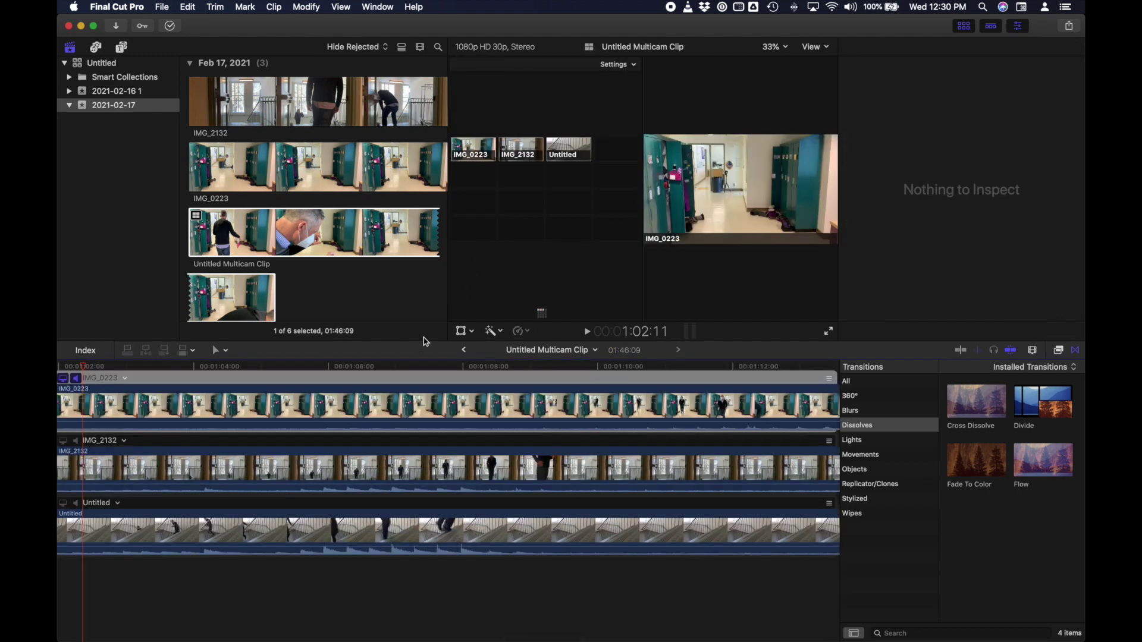
click(463, 350)
Switch the top clip to the IMG_0223 hallway angle and move it below the short clip
scroll(411, 392, down, 2)
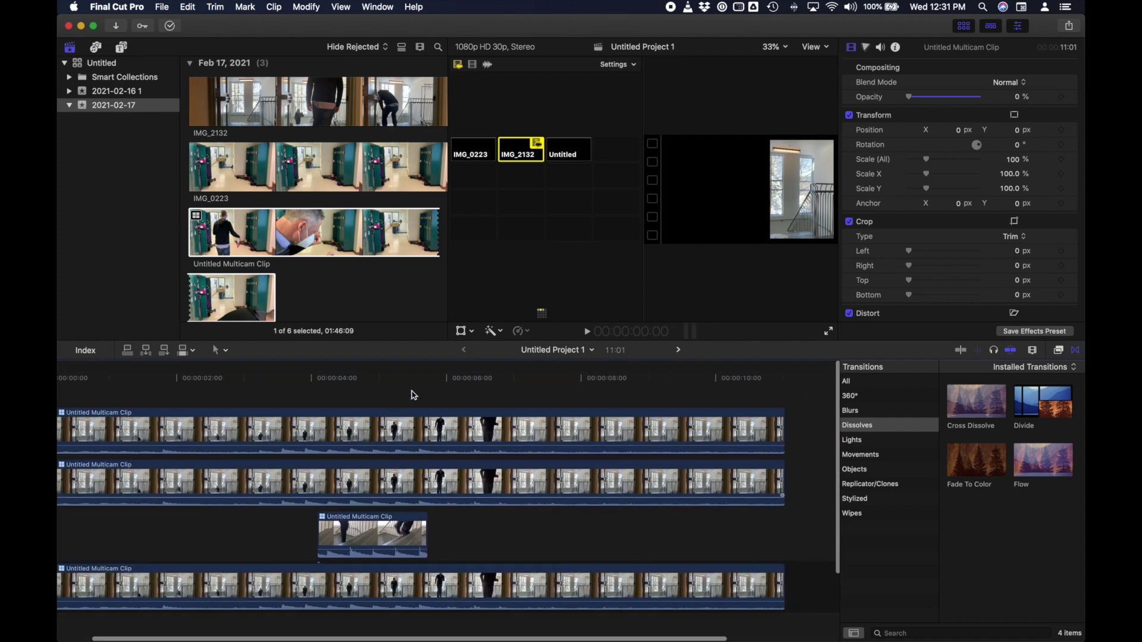
click(400, 405)
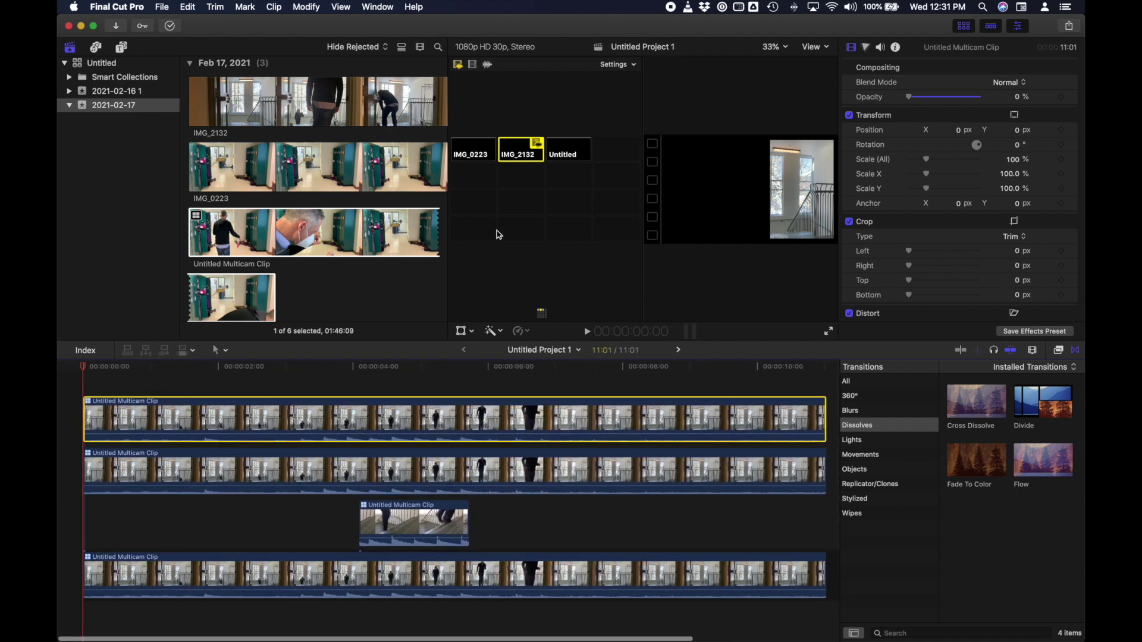
click(476, 150)
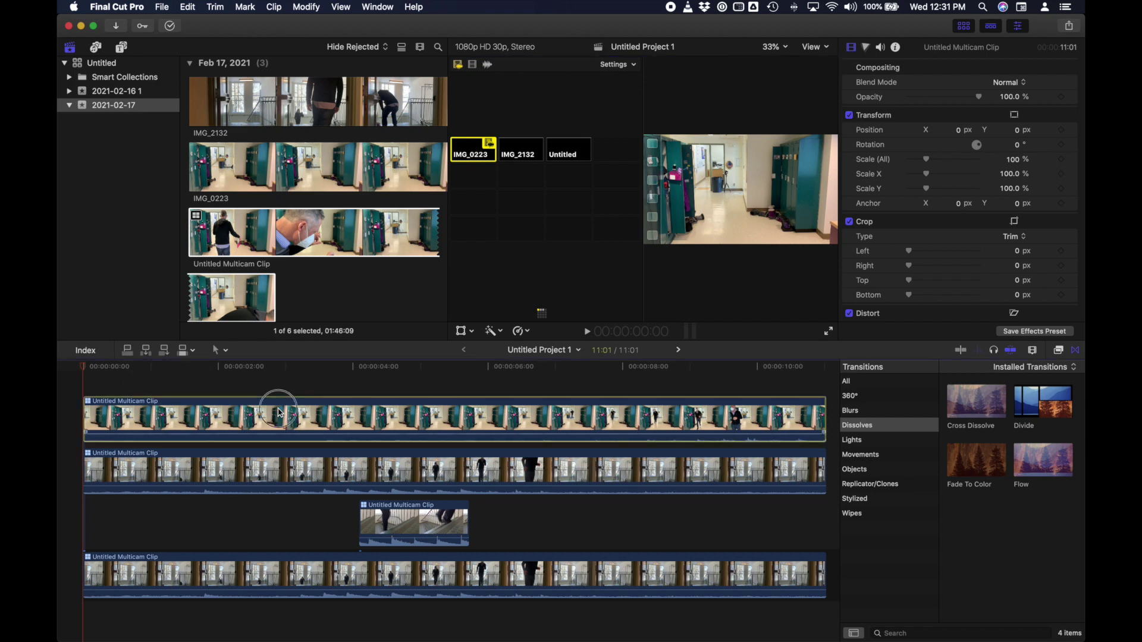
drag(269, 420, 236, 516)
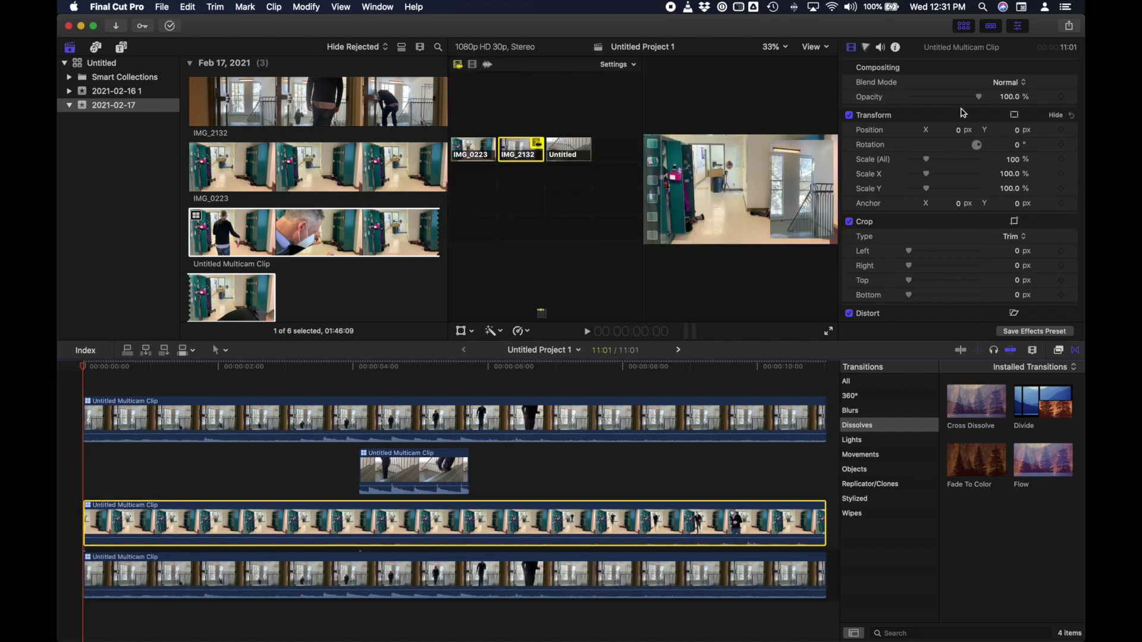
click(581, 487)
click(581, 516)
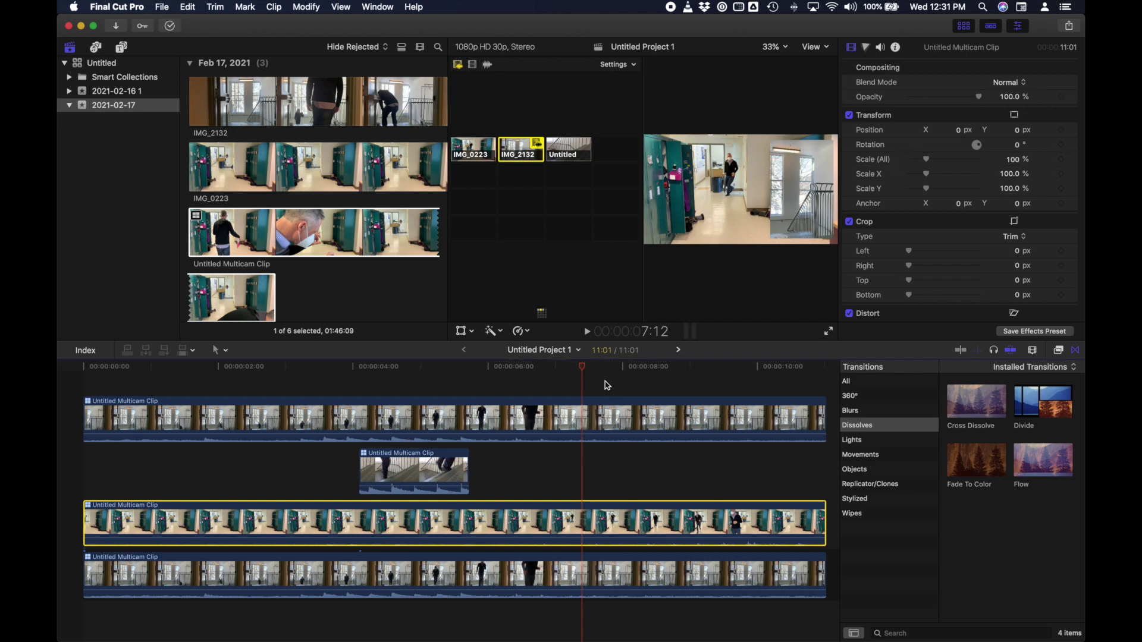
Blade the hallway clip at 6:21 and delete the portion before the cut
drag(584, 372, 539, 369)
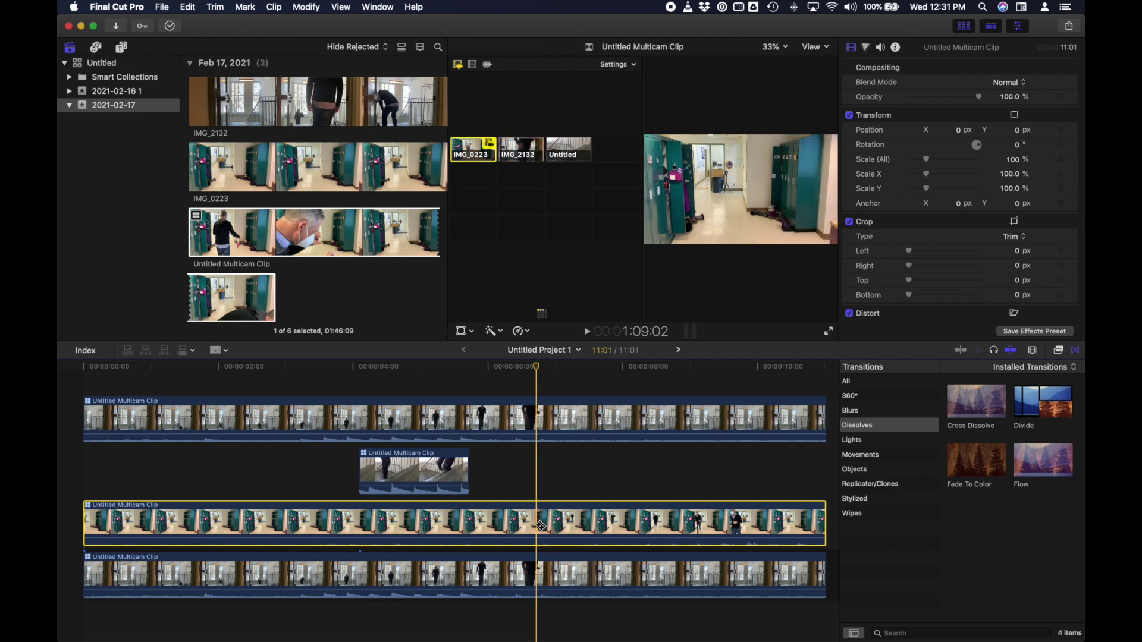
key(2)
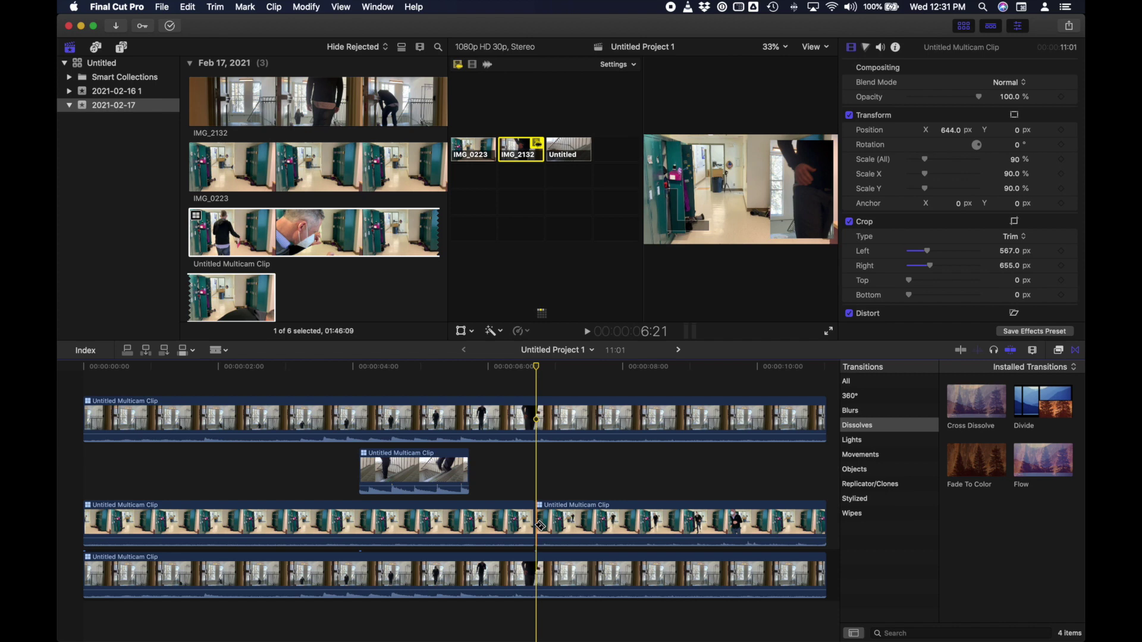
key(a)
click(518, 530)
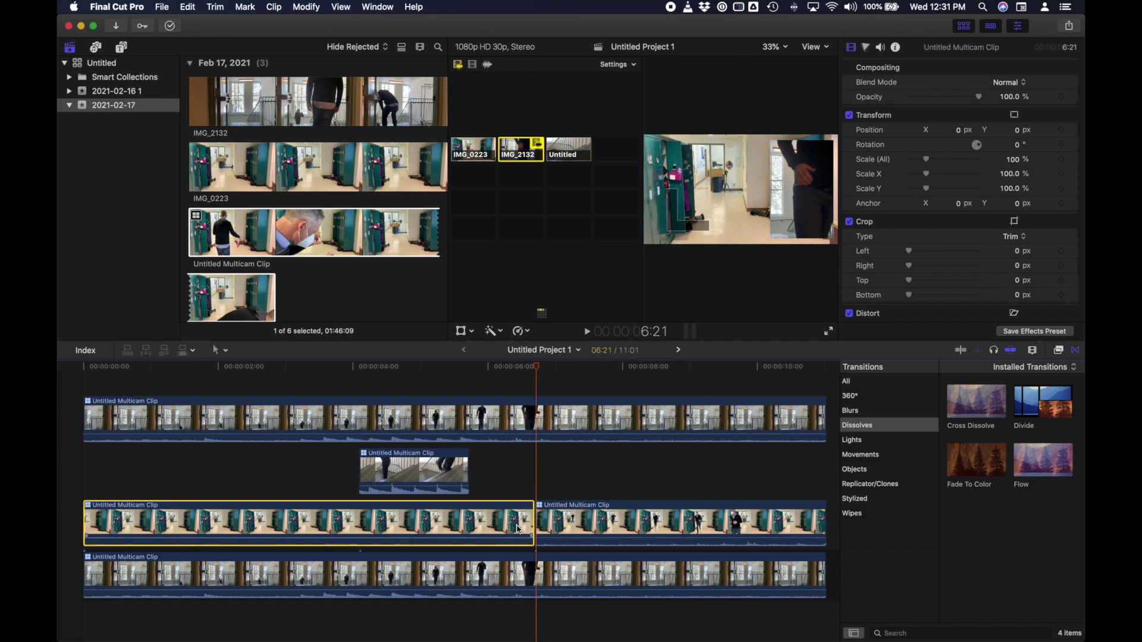
key(Delete)
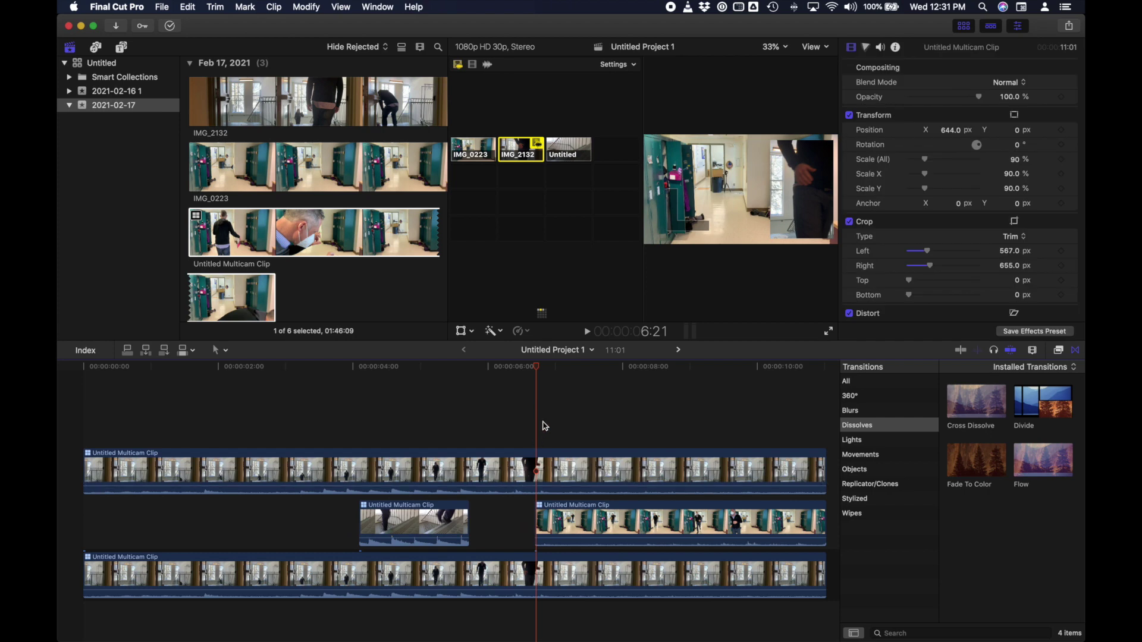
scroll(545, 427, up, 1)
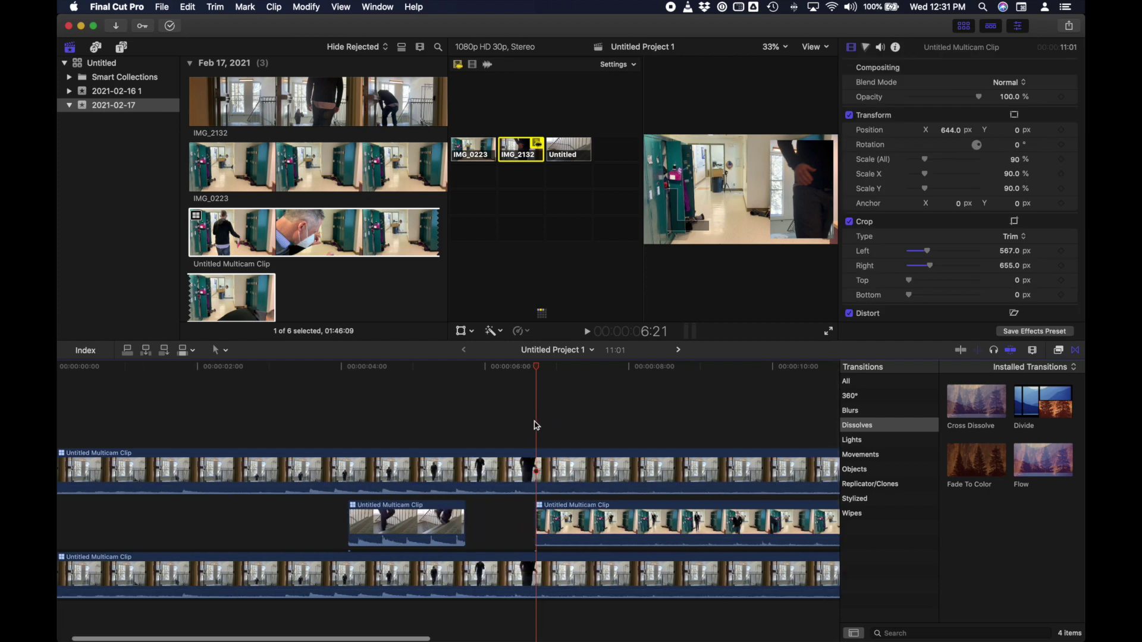
click(611, 519)
scroll(688, 474, right, 4)
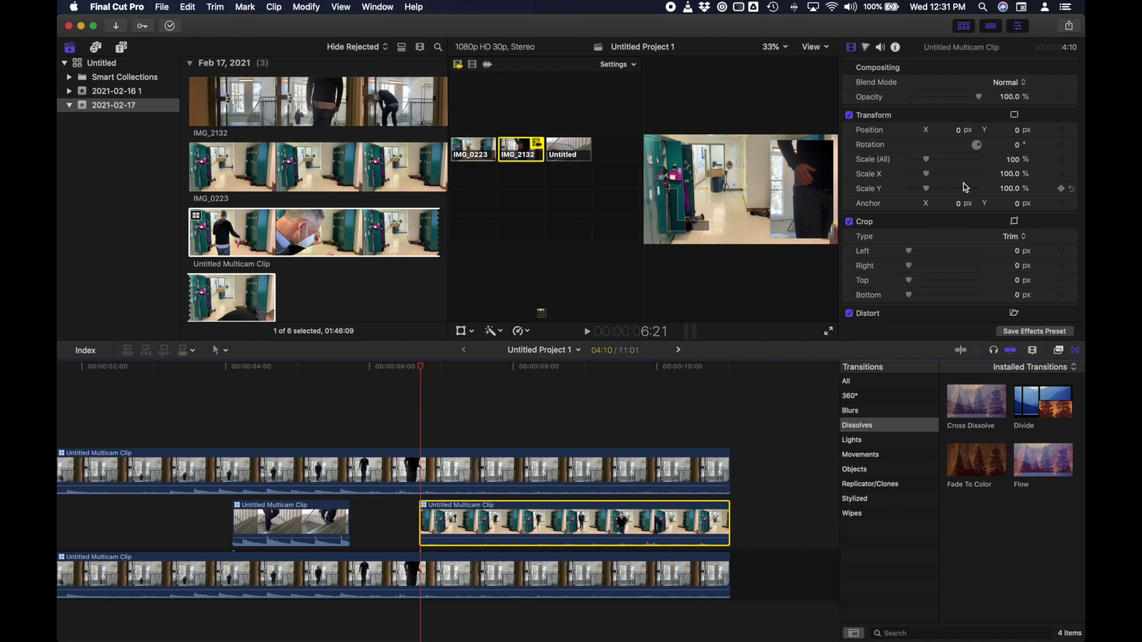
Set the hallway clip's Scale (All) to 90% and its Crop Right to about 718 px
click(1017, 161)
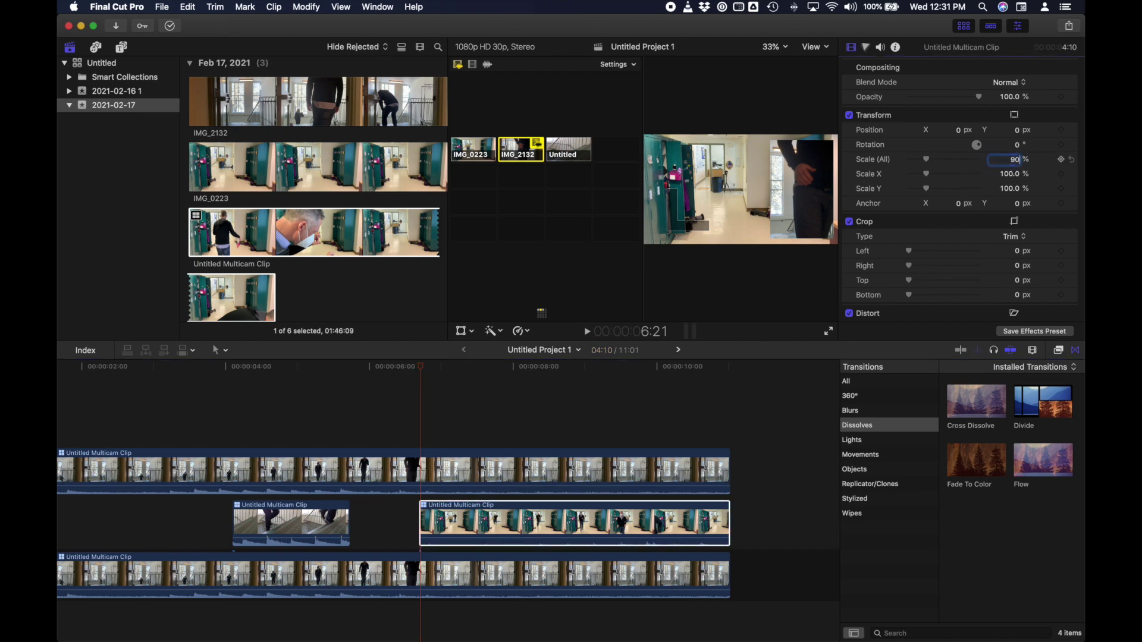
key(Return)
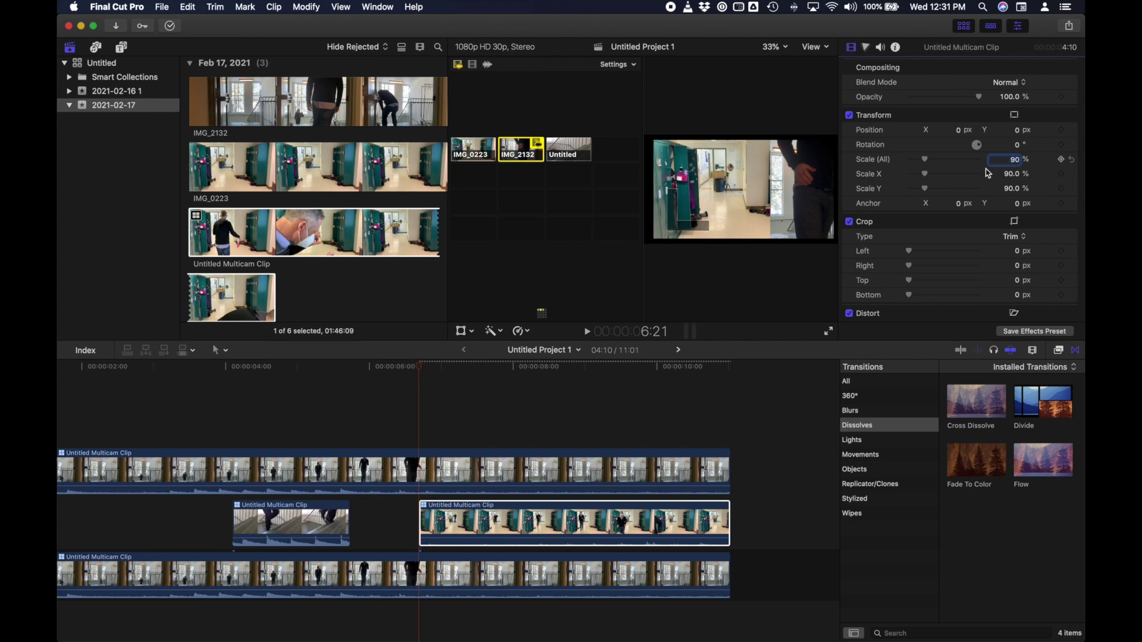
drag(425, 373, 438, 373)
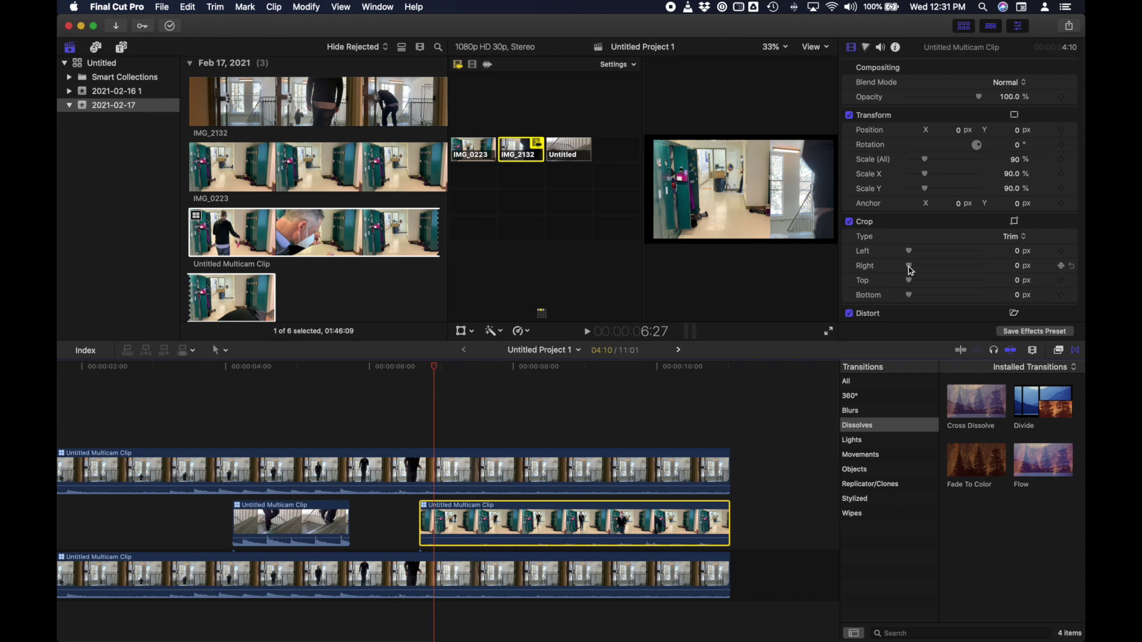
drag(910, 269, 943, 275)
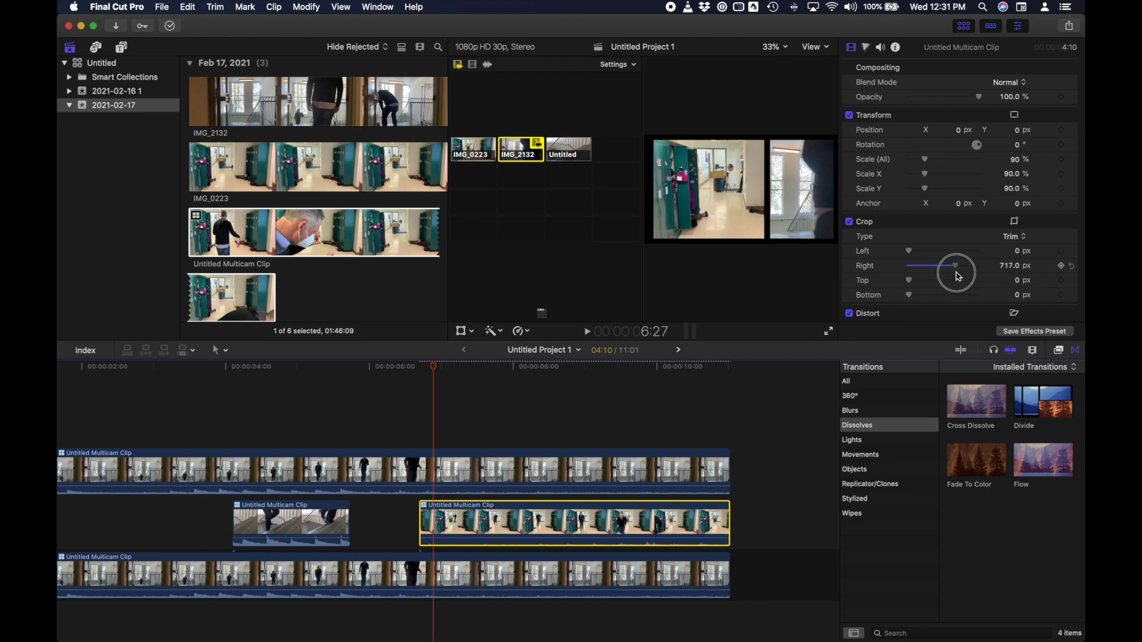
drag(959, 277, 962, 278)
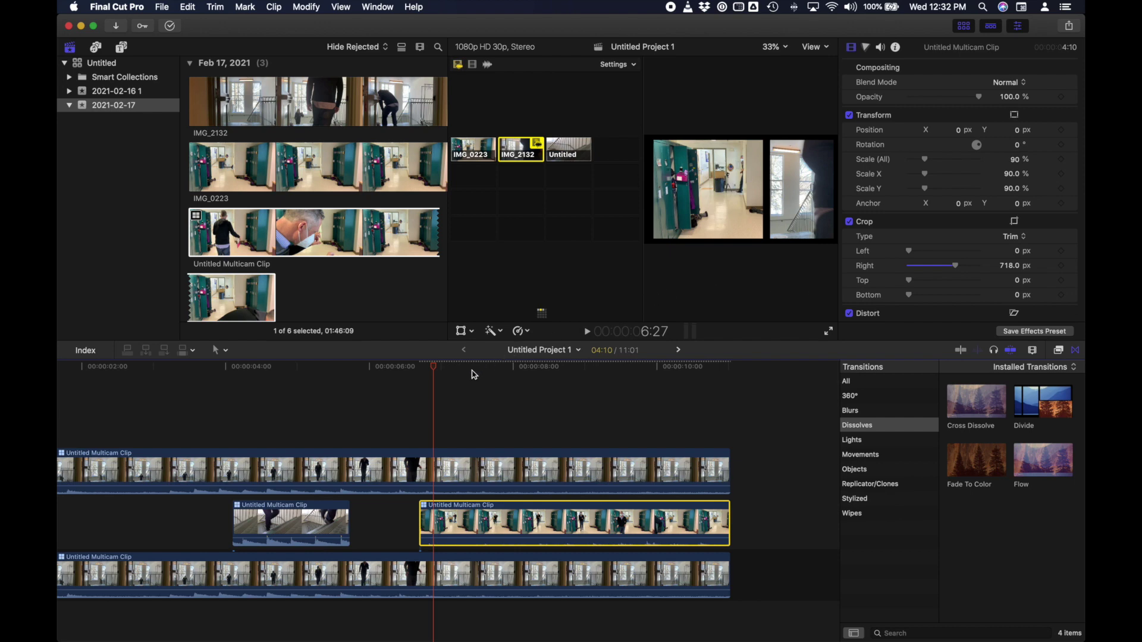
drag(436, 372, 476, 431)
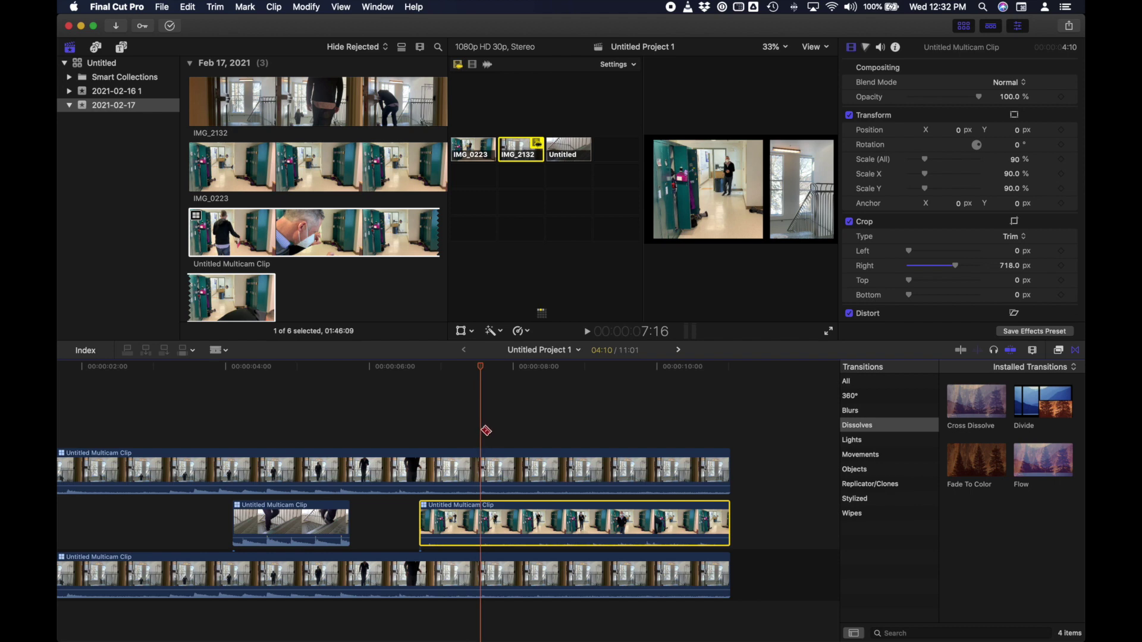
Blade the top-lane panel clip at 7:16 and delete the part after the cut
click(483, 468)
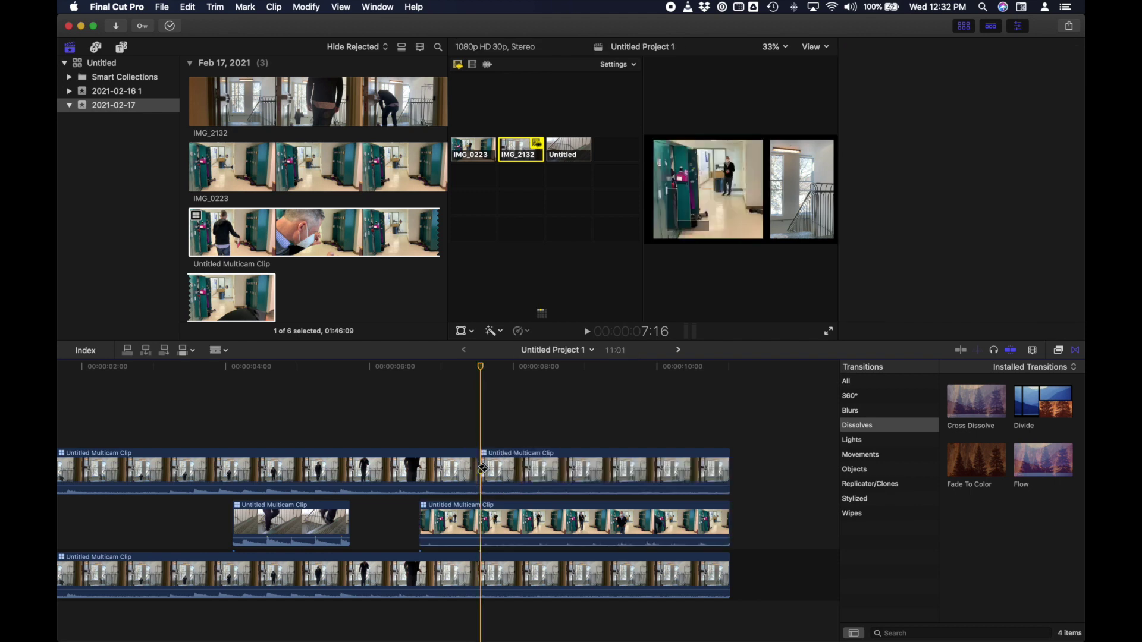
click(523, 469)
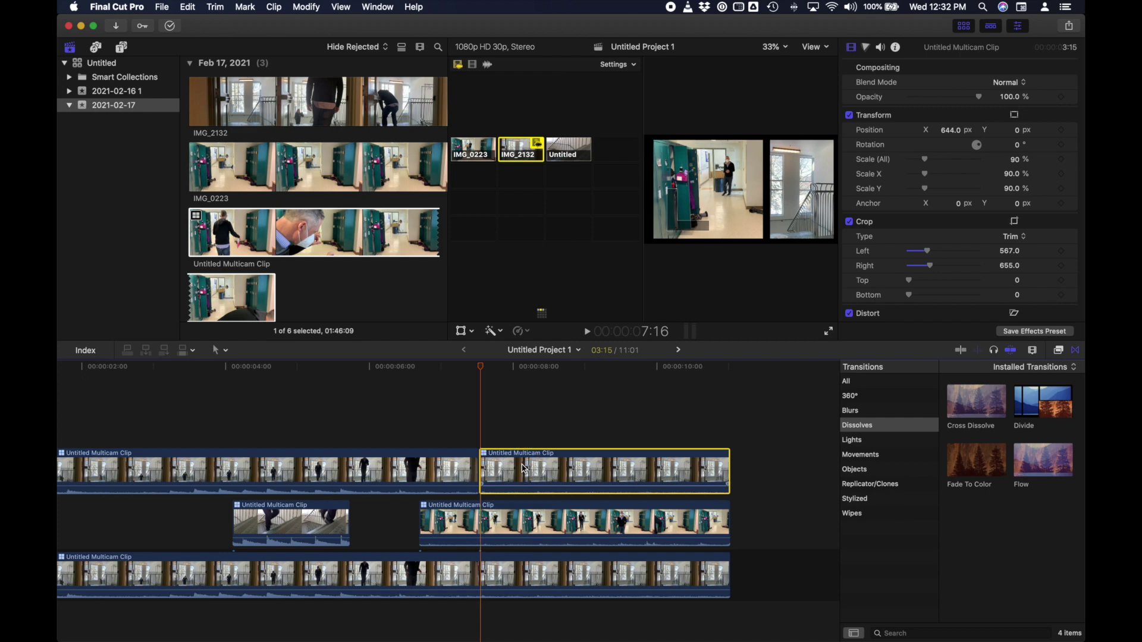
key(Delete)
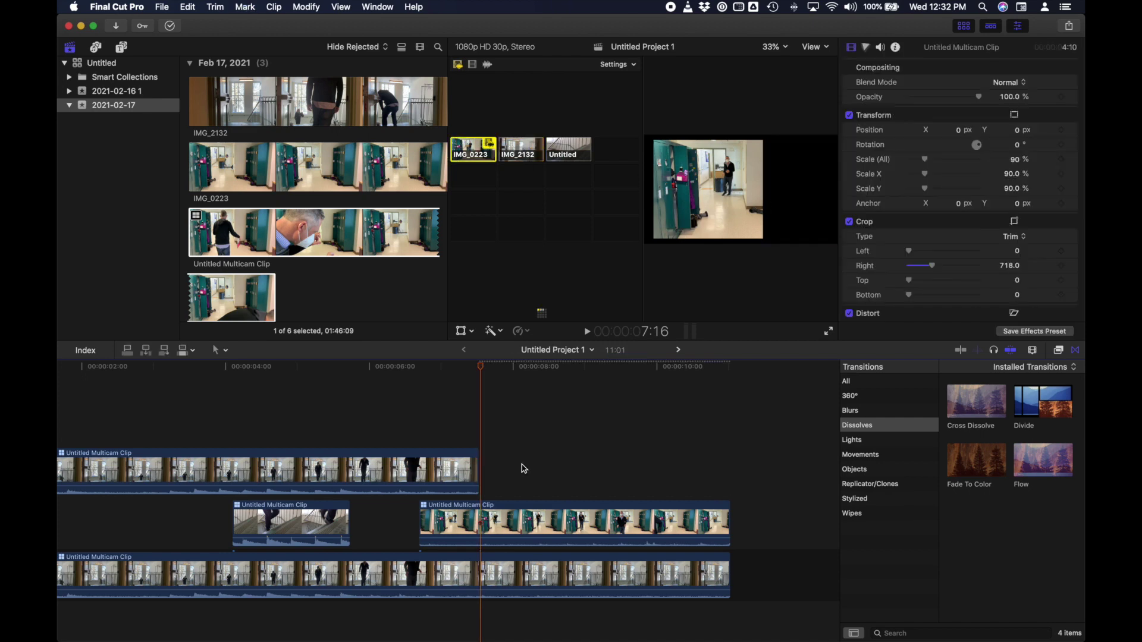
scroll(524, 468, left, 5)
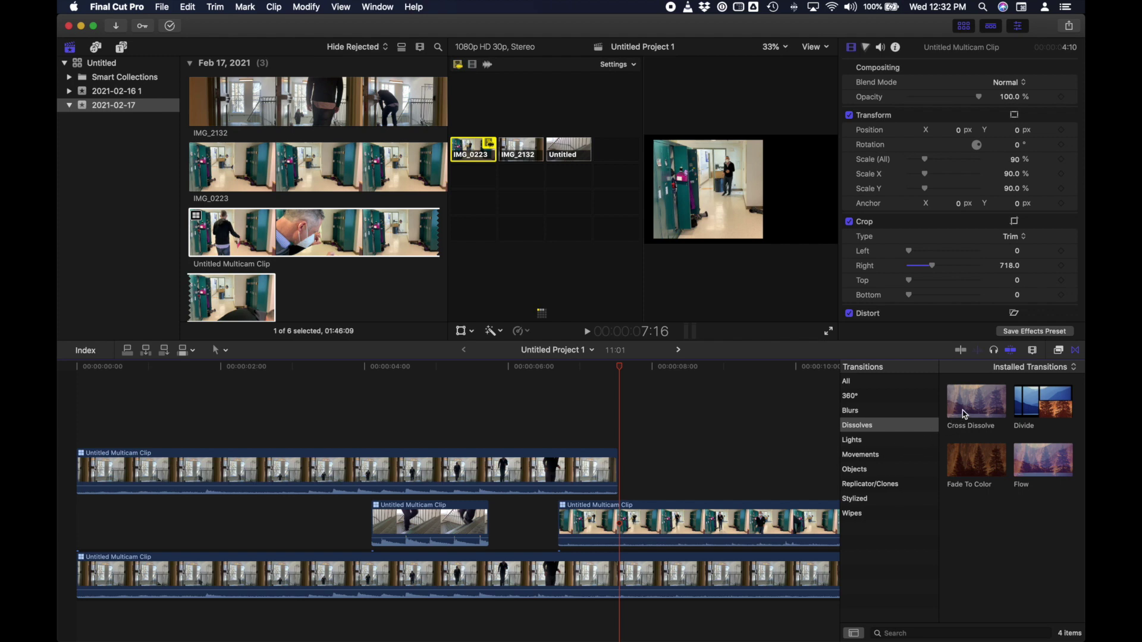
Add Cross Dissolves to both ends of the top clip and lengthen each one
drag(965, 414, 340, 473)
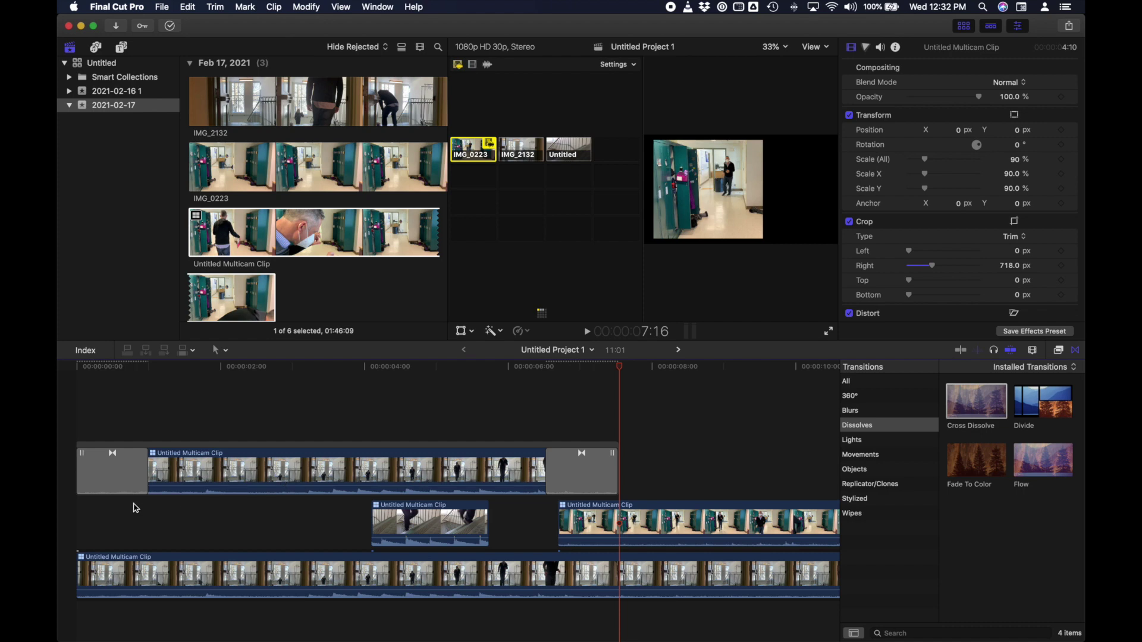
drag(106, 371, 166, 386)
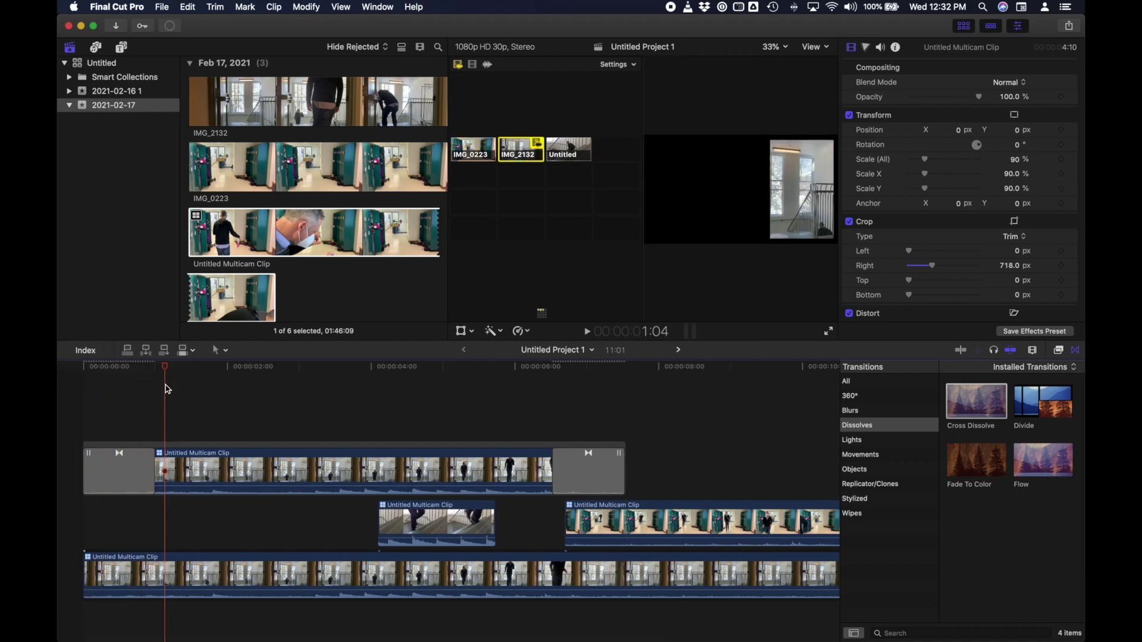
drag(154, 470, 223, 465)
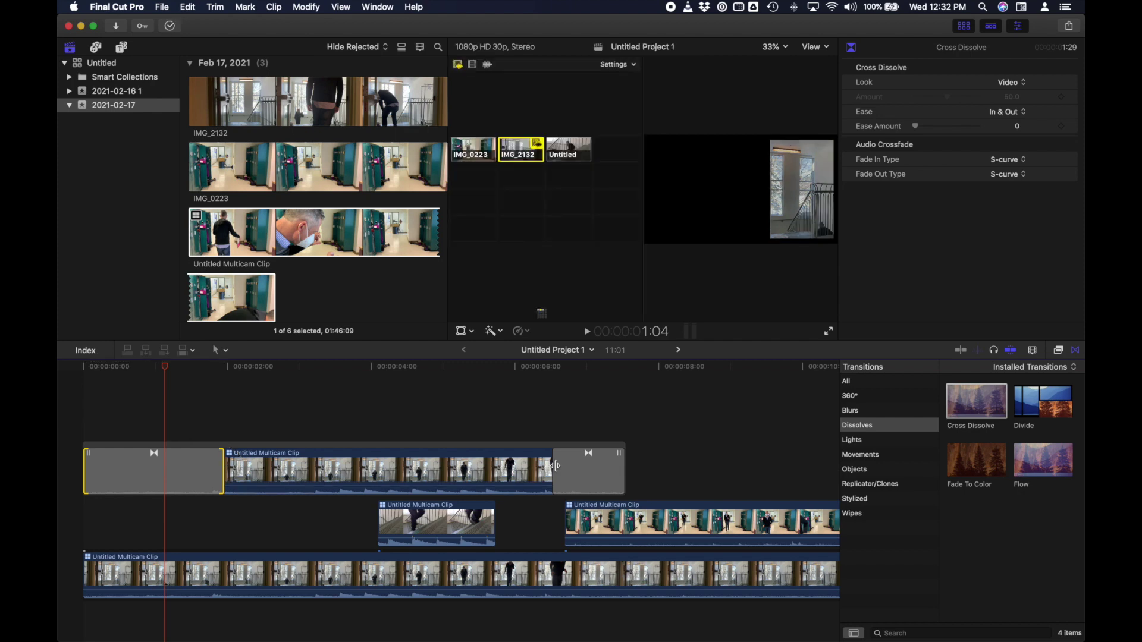
click(562, 470)
drag(557, 468, 489, 473)
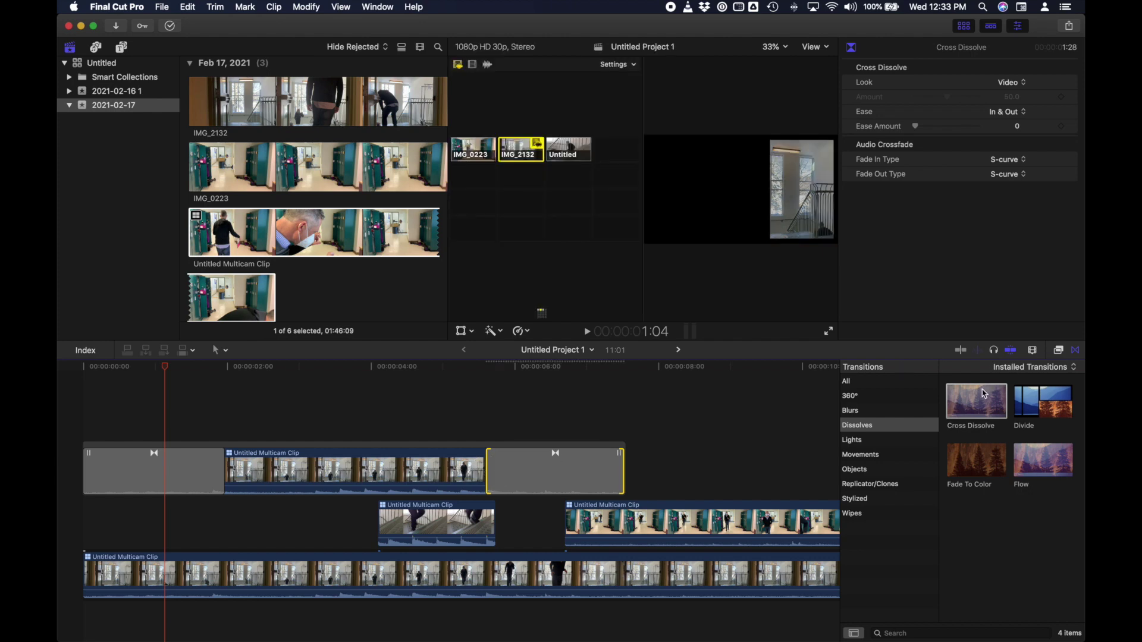
Add a lengthened Cross Dissolve to the short clip and a Cross Dissolve to the hallway clip
drag(984, 394, 425, 516)
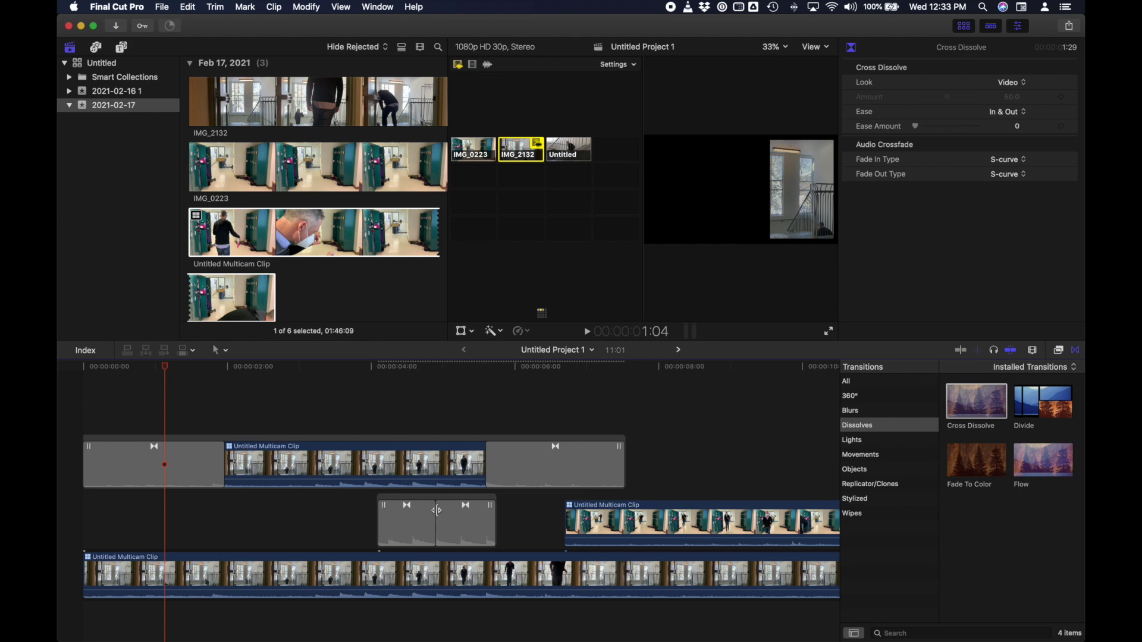
drag(435, 510, 411, 519)
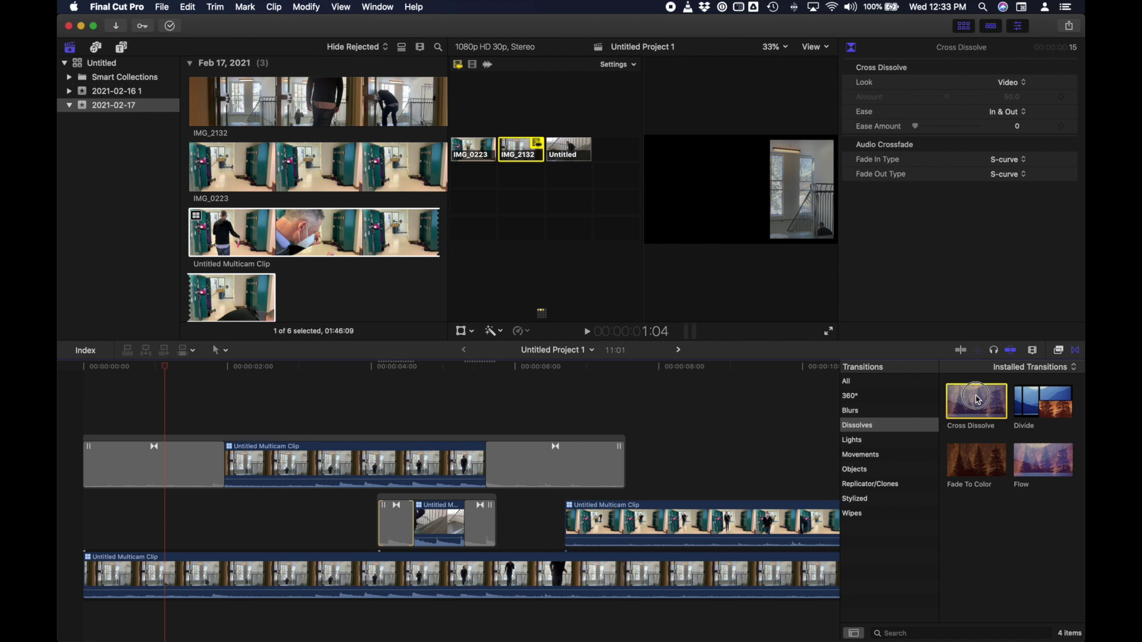
drag(978, 400, 697, 516)
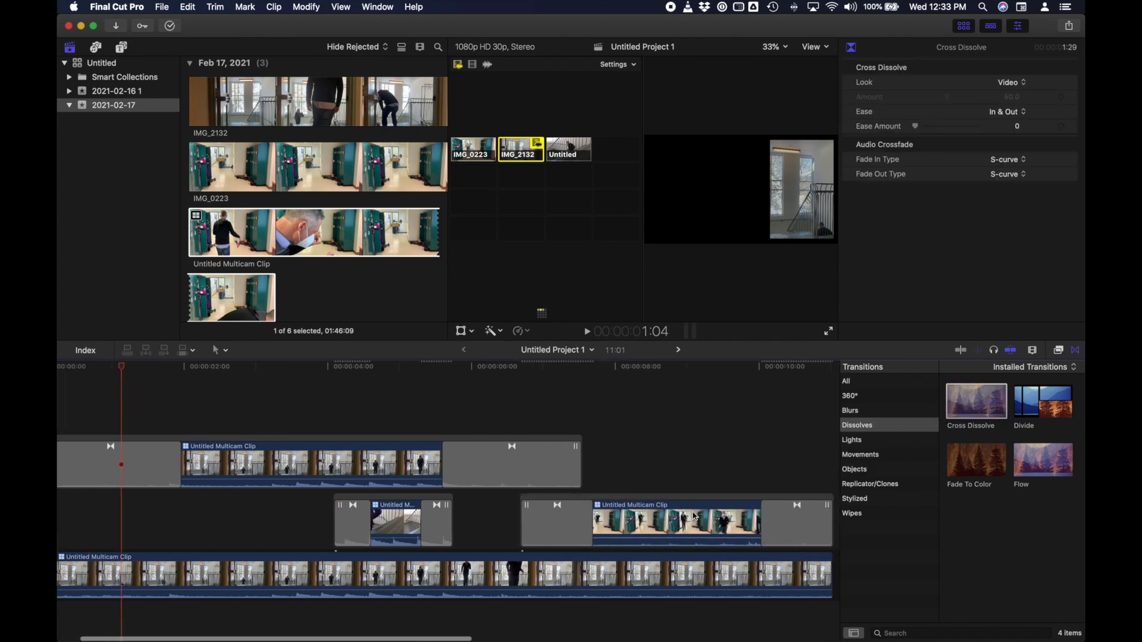
scroll(696, 516, left, 2)
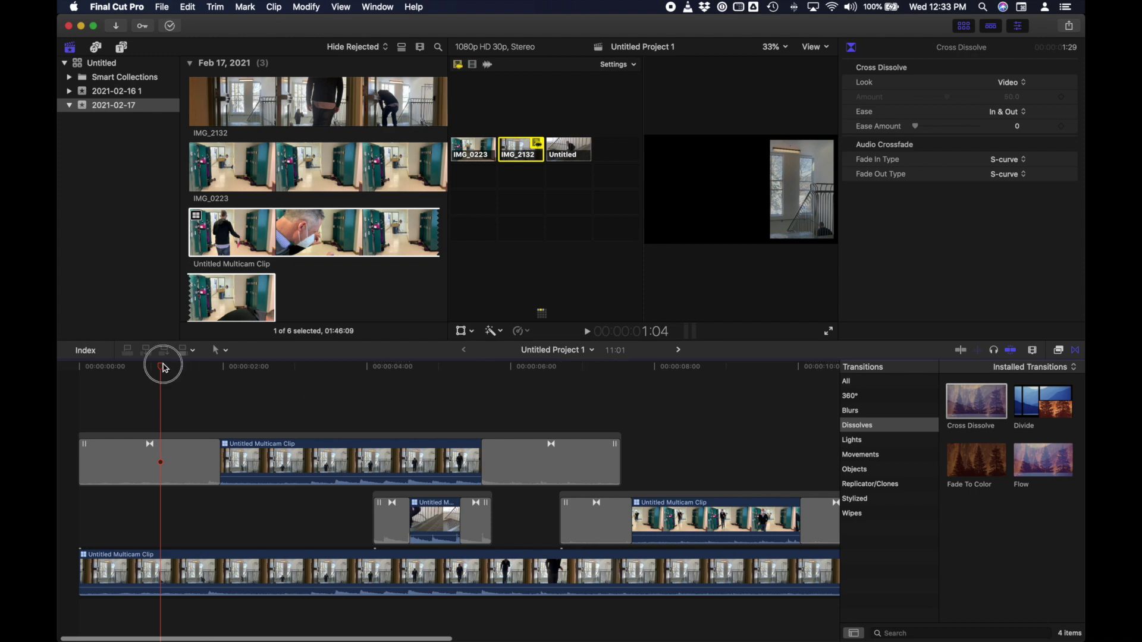
drag(164, 368, 71, 380)
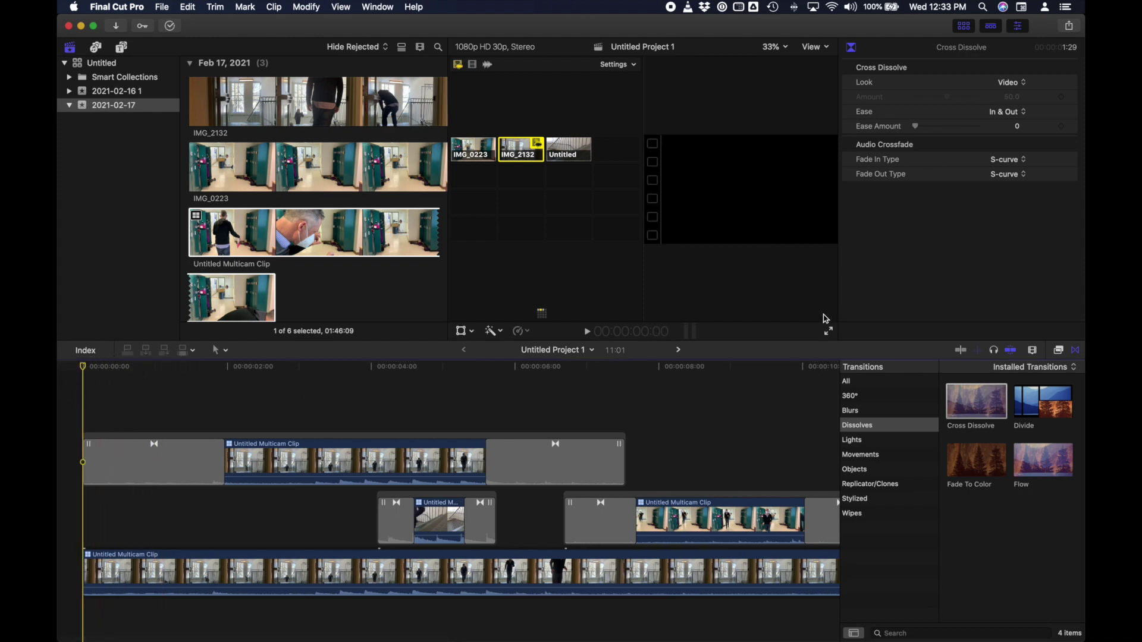